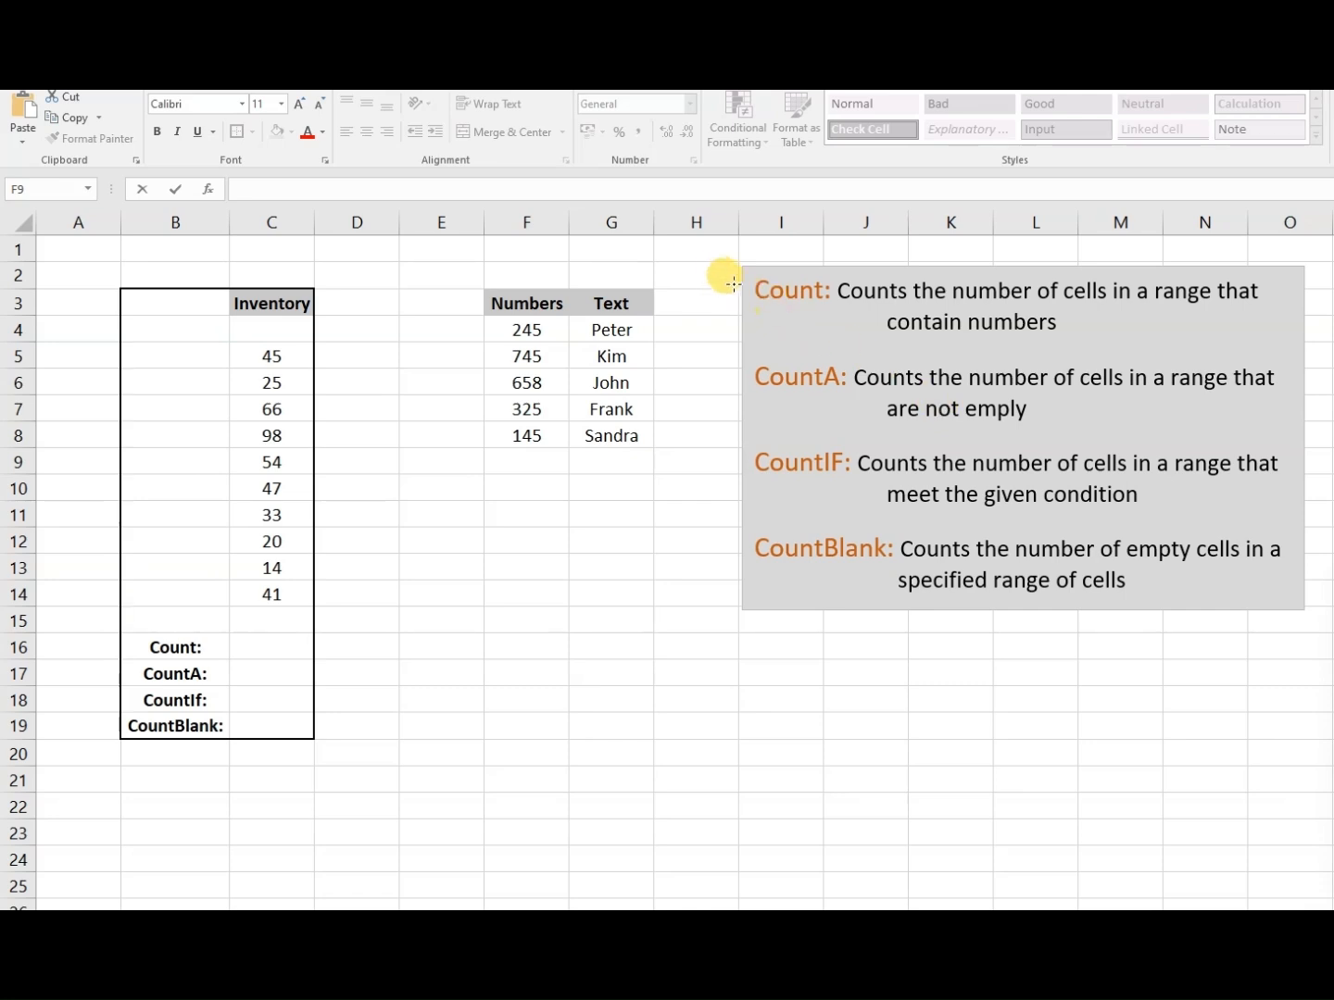
pyautogui.moveTo(741, 261); pyautogui.dragTo(1280, 359)
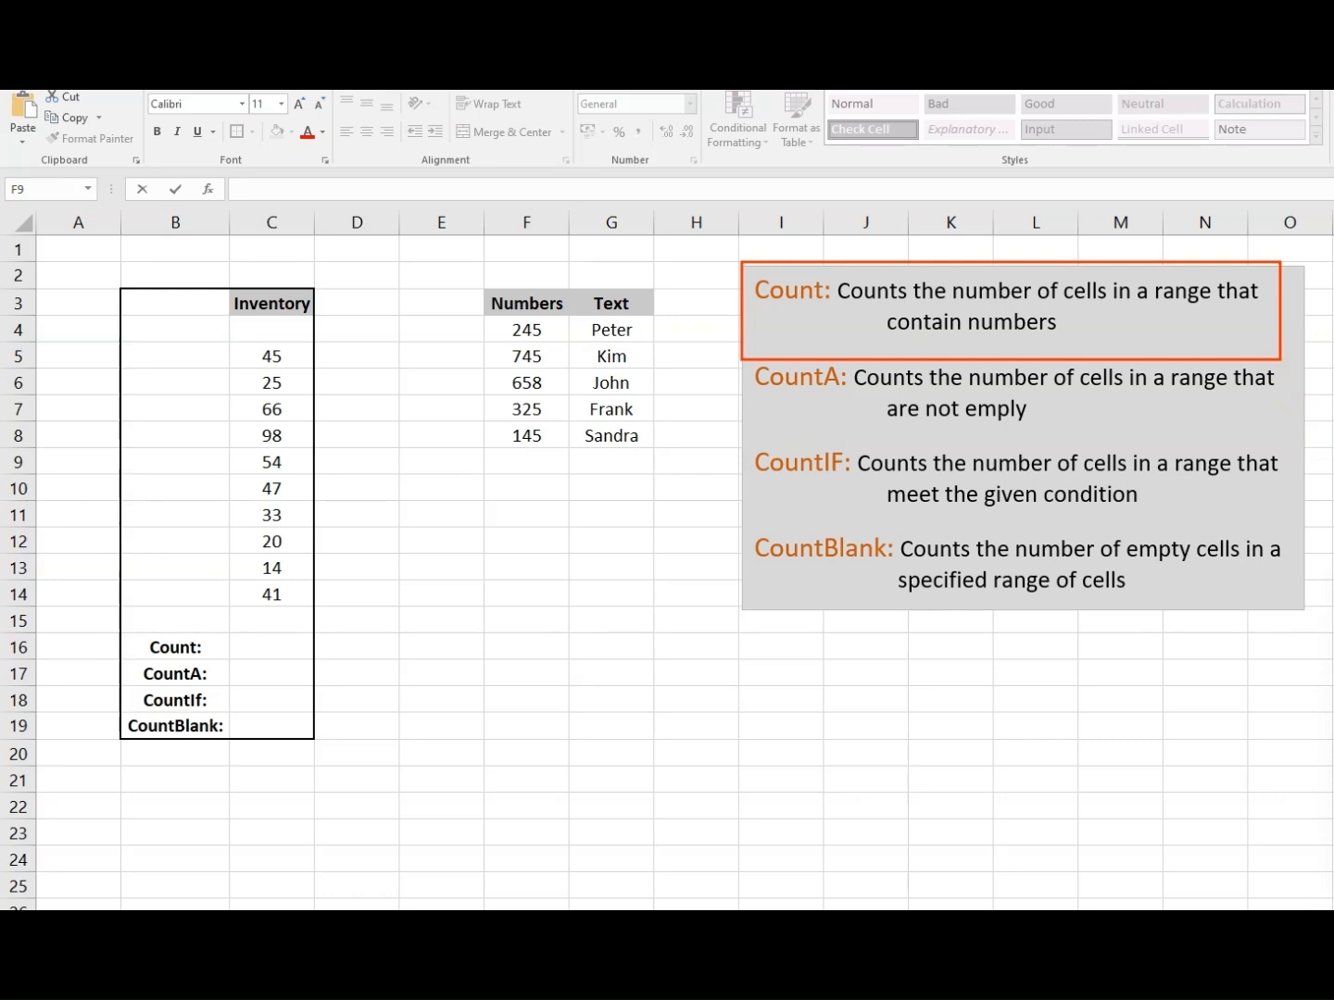
# - Enter a COUNT formula in cell F9 that counts the numeric cells in F4:F8
pyautogui.click(520, 457)
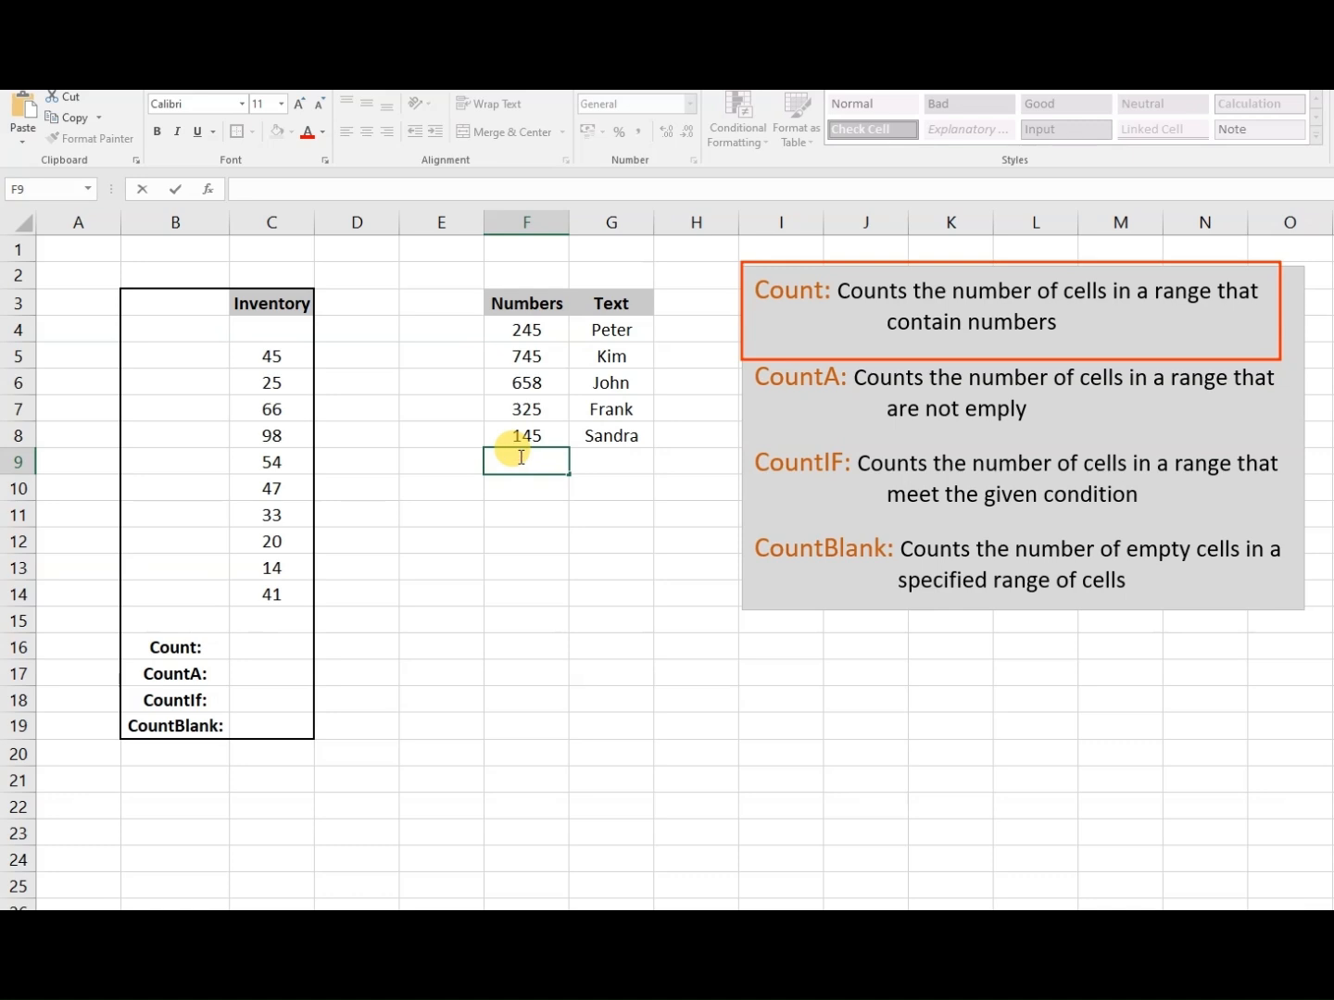
pyautogui.write('=co')
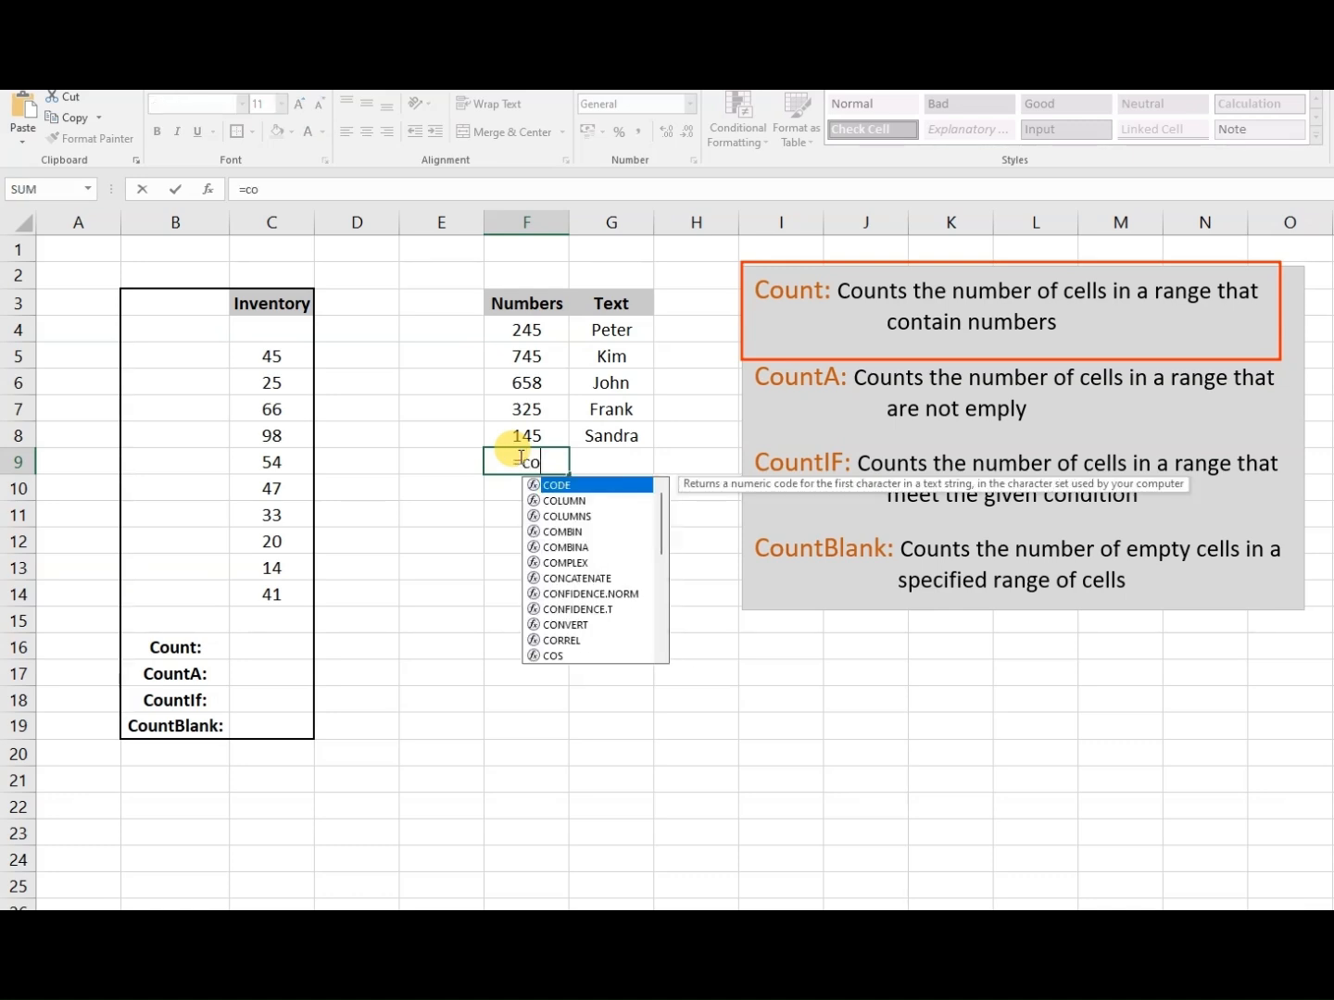
pyautogui.write('unt')
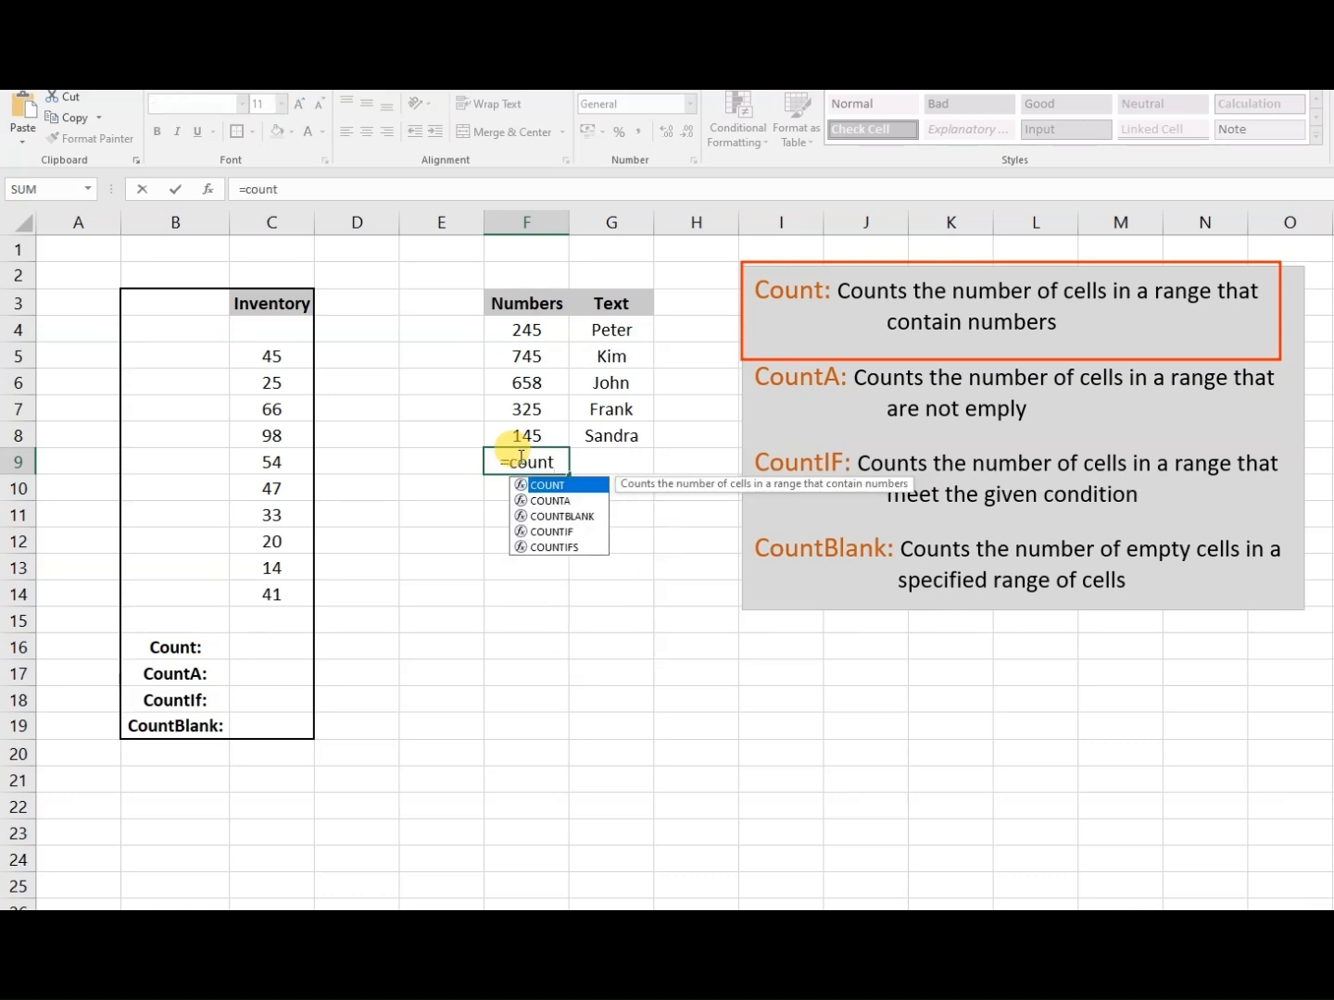
pyautogui.write('(')
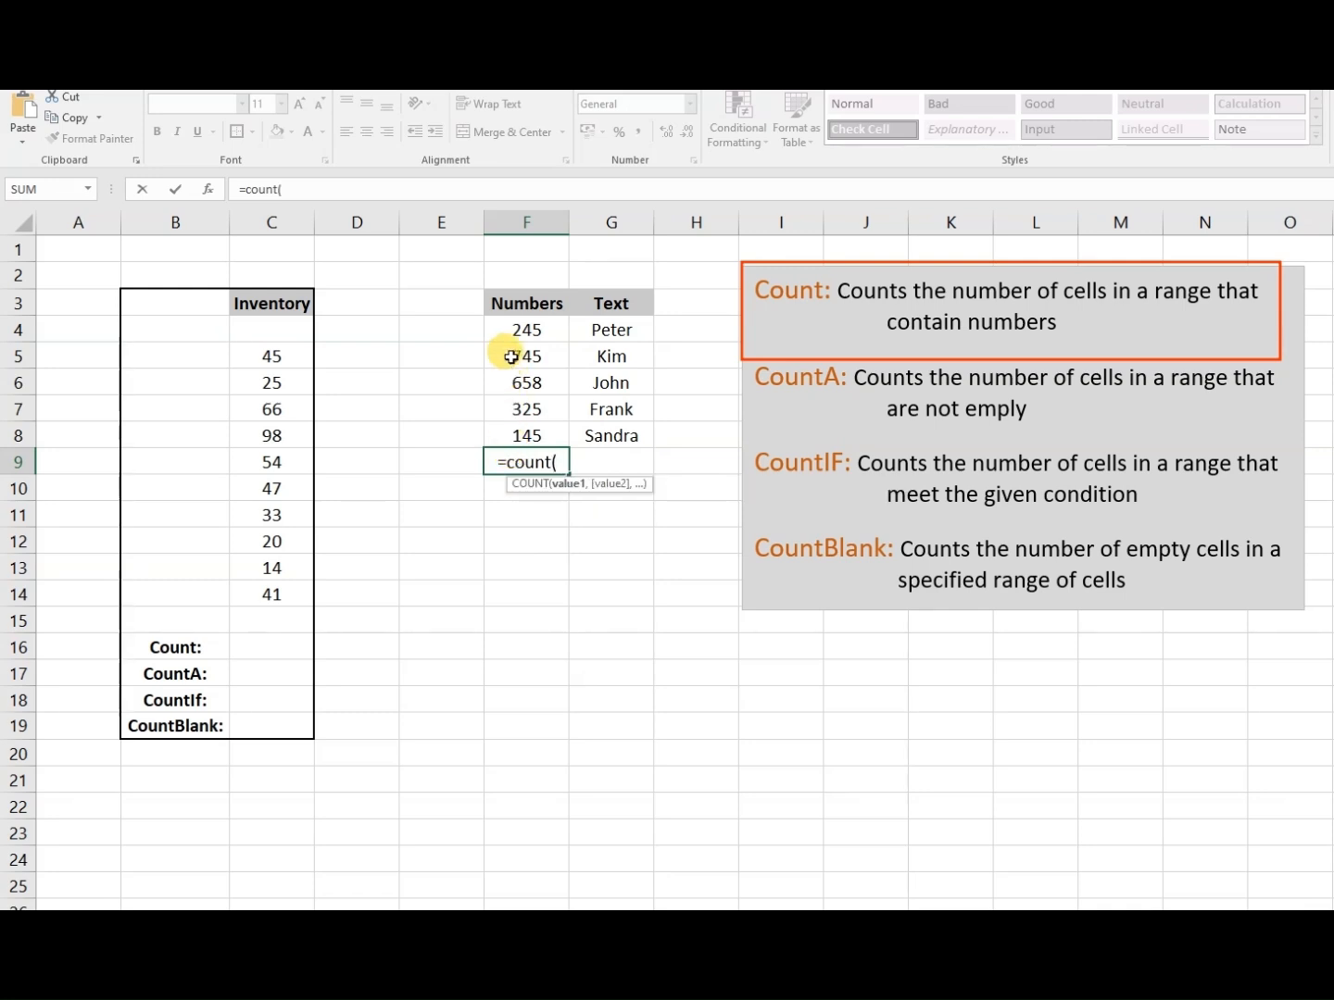
pyautogui.moveTo(505, 329); pyautogui.dragTo(527, 426)
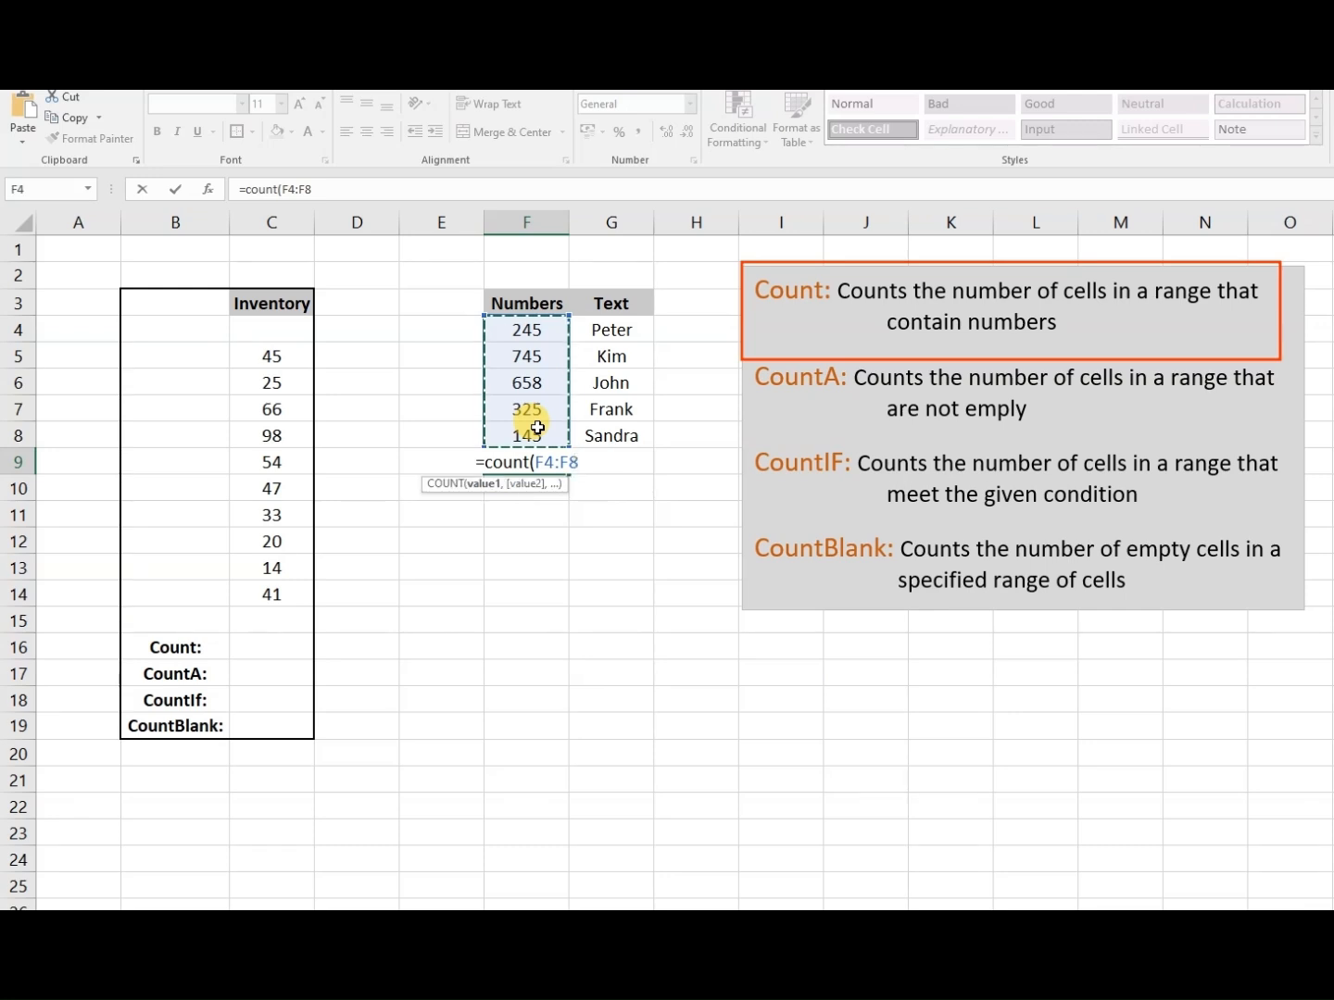
pyautogui.click(581, 461)
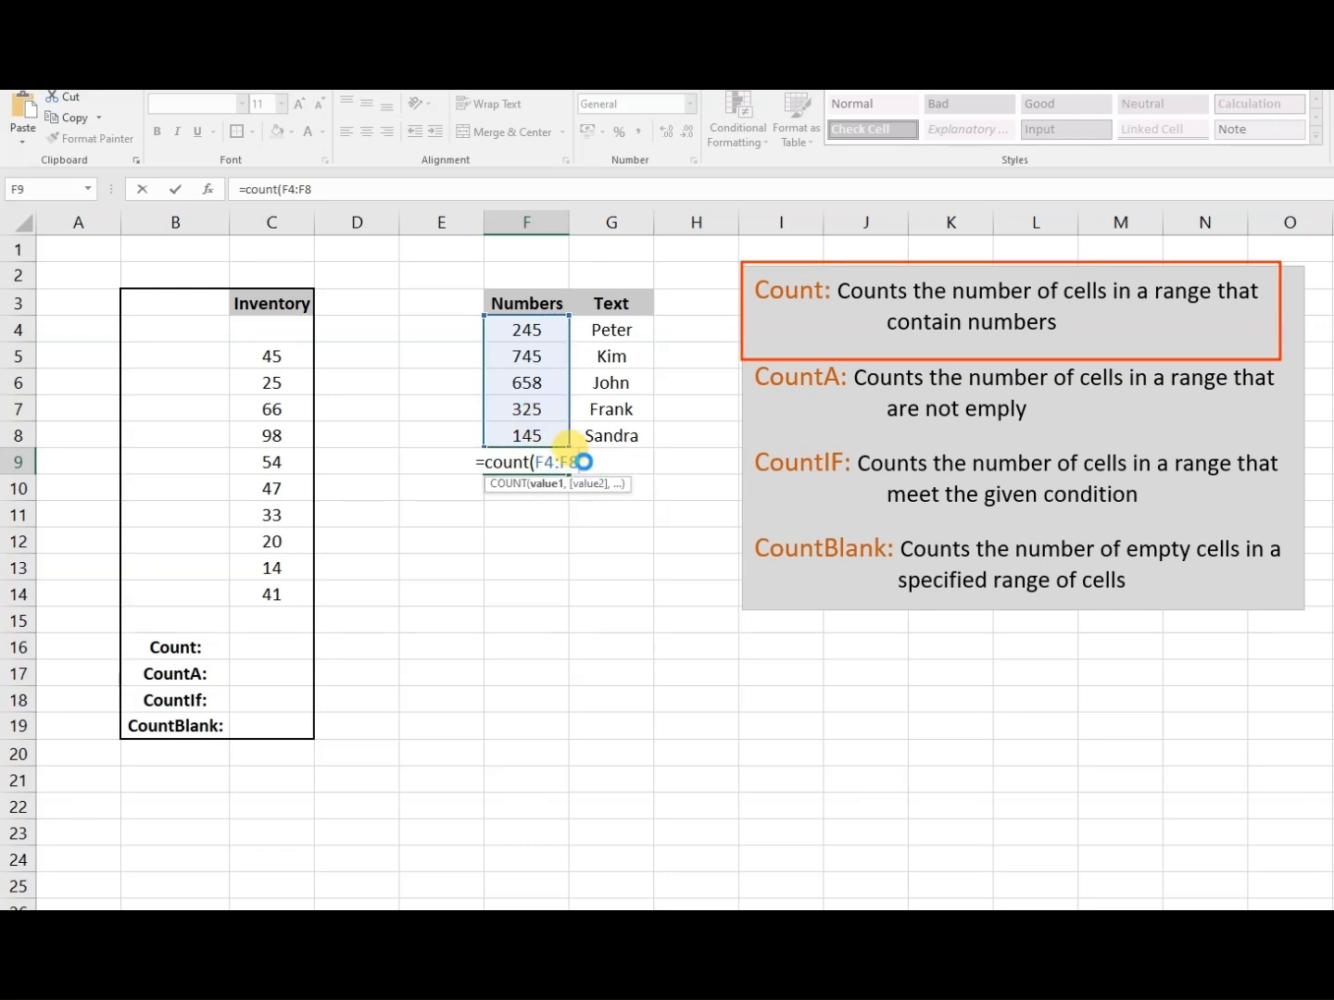
pyautogui.press('Return')
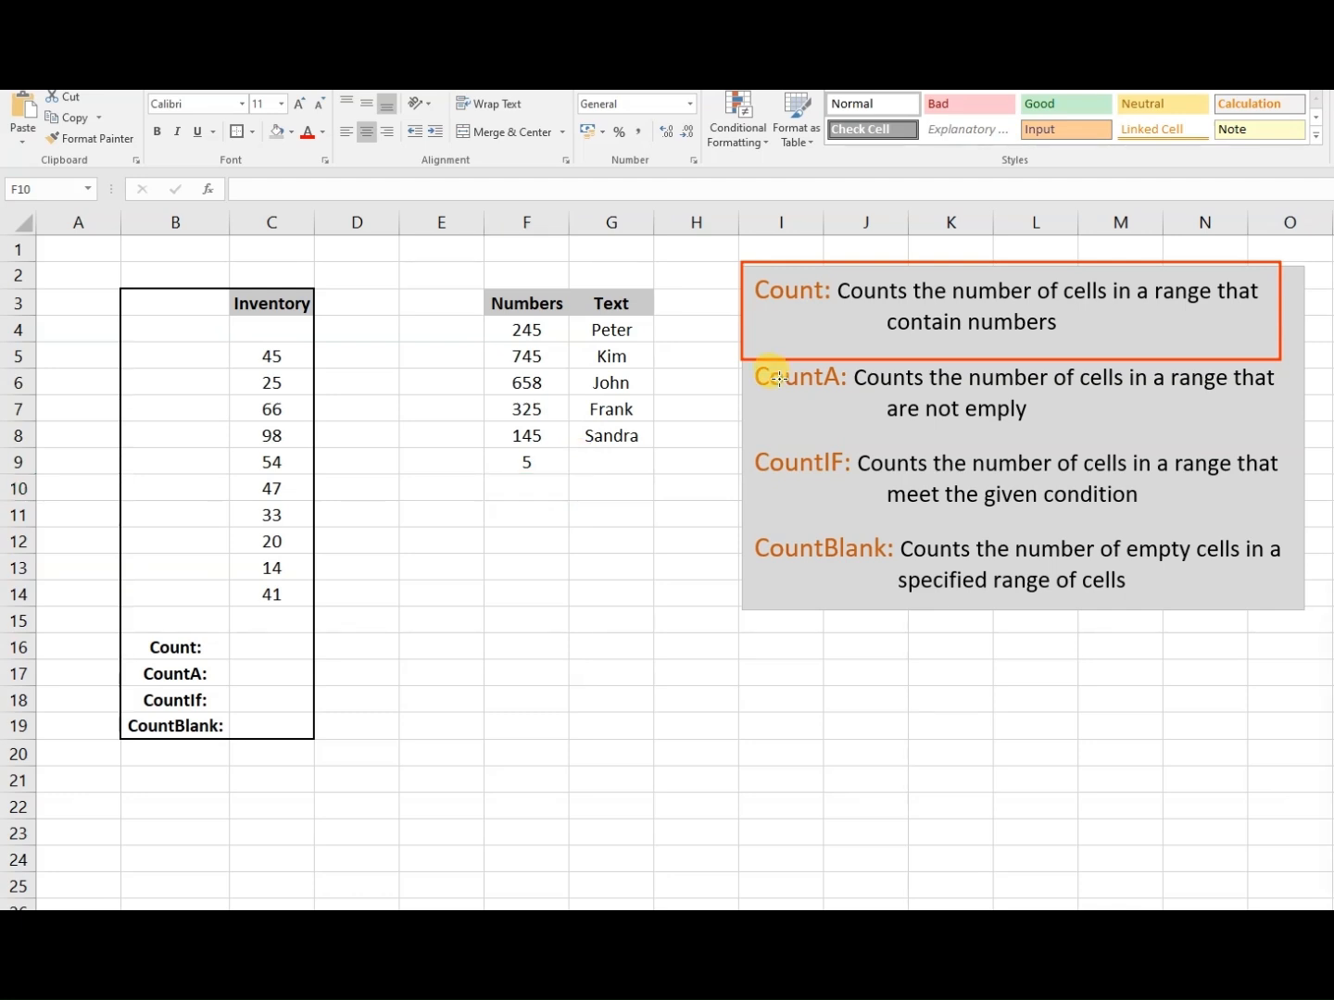
pyautogui.moveTo(750, 365)
pyautogui.mouseDown()
pyautogui.moveTo(1041, 426)
pyautogui.moveTo(1292, 446)
pyautogui.mouseUp()
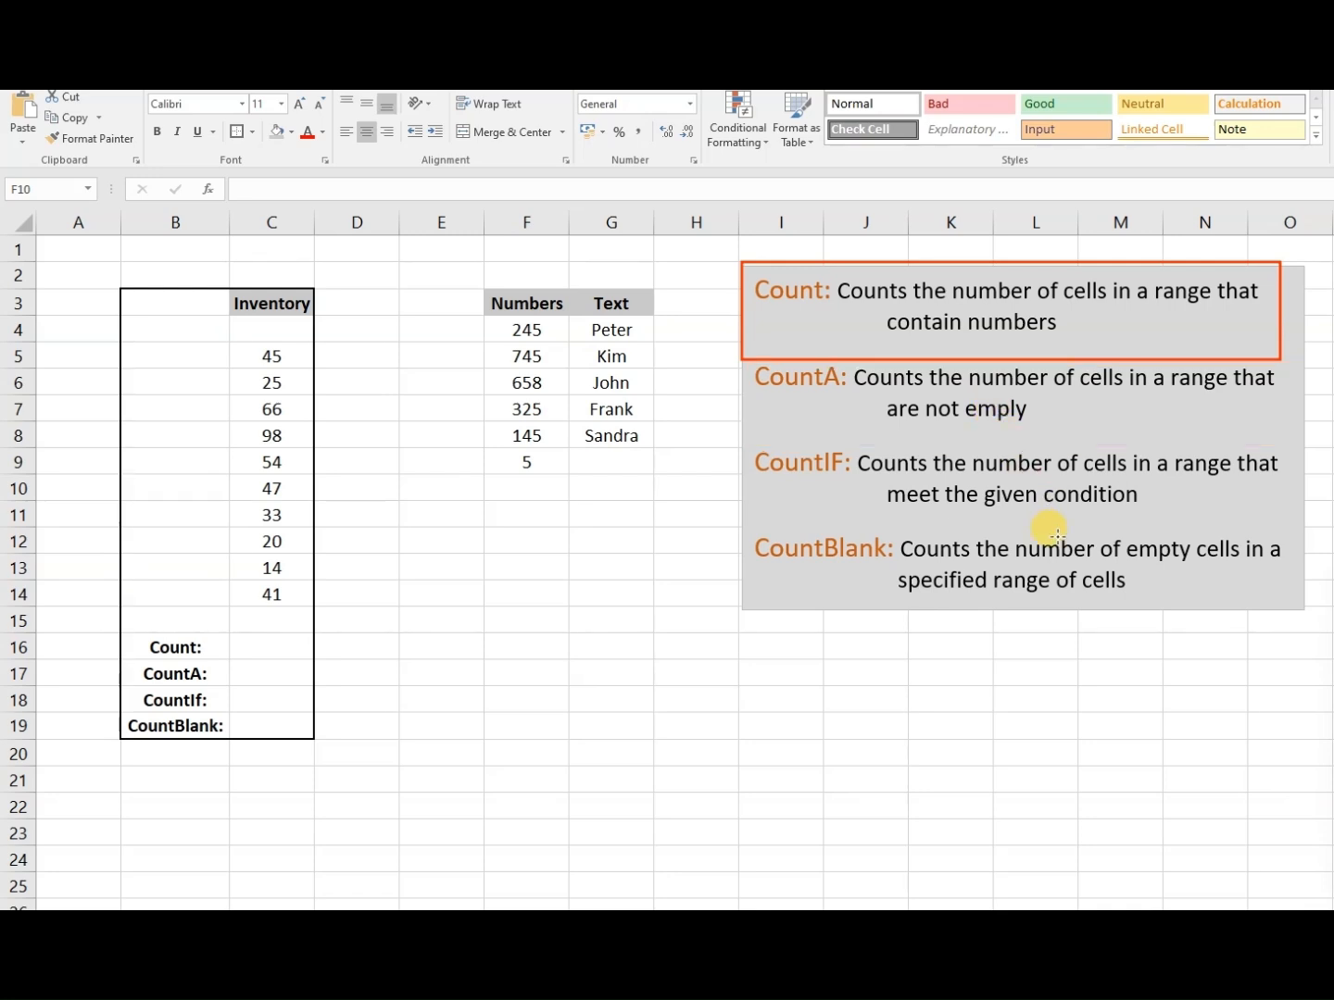
# - Enter a COUNTA formula in cell G9 that counts the non-empty cells in G4:G8 of the Text column
pyautogui.click(625, 459)
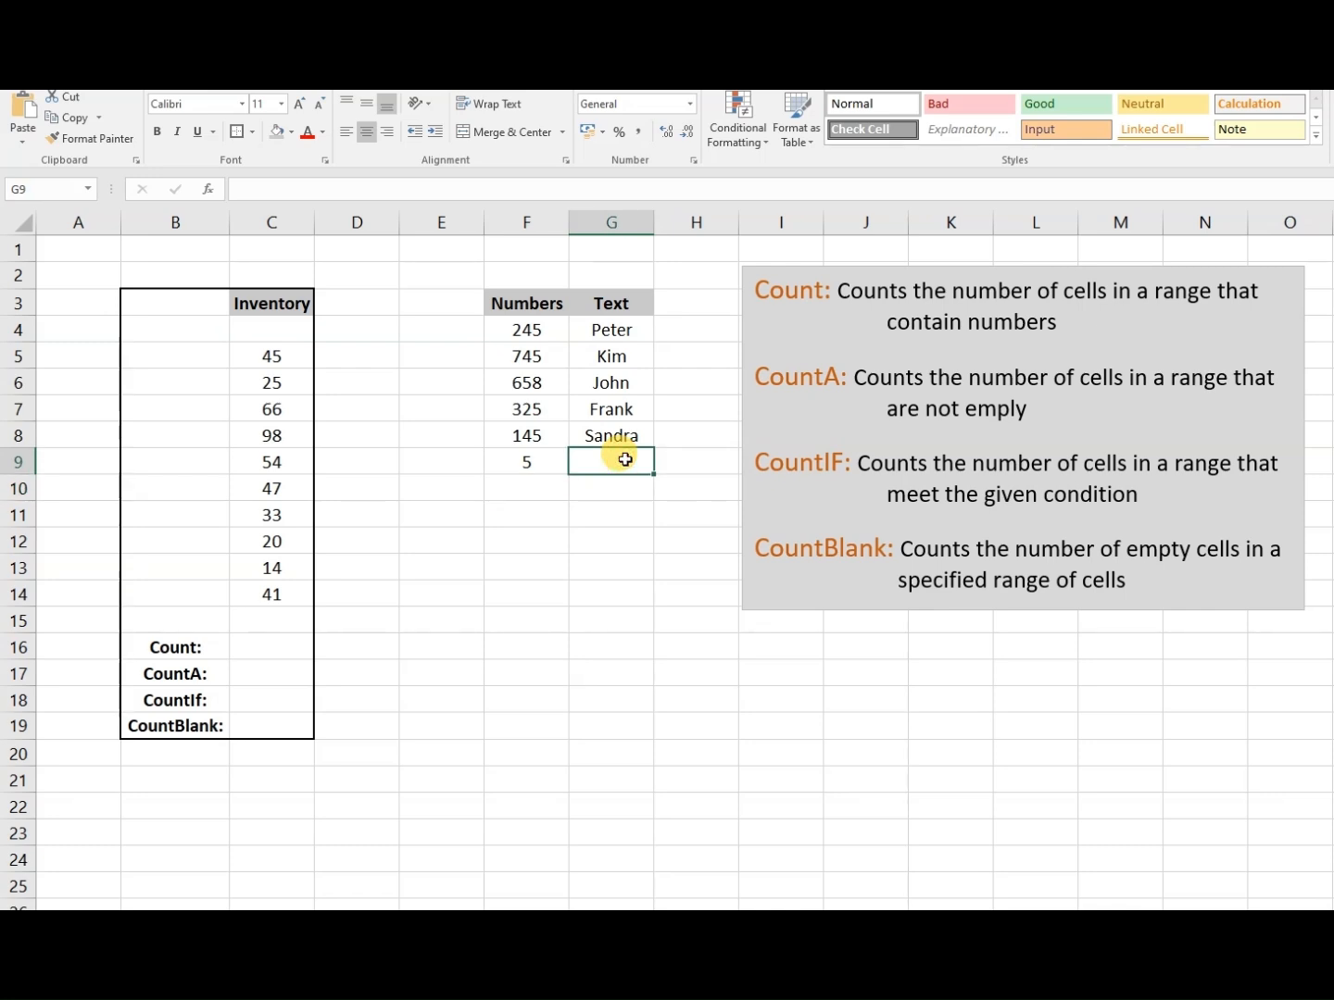
pyautogui.write('=couna(')
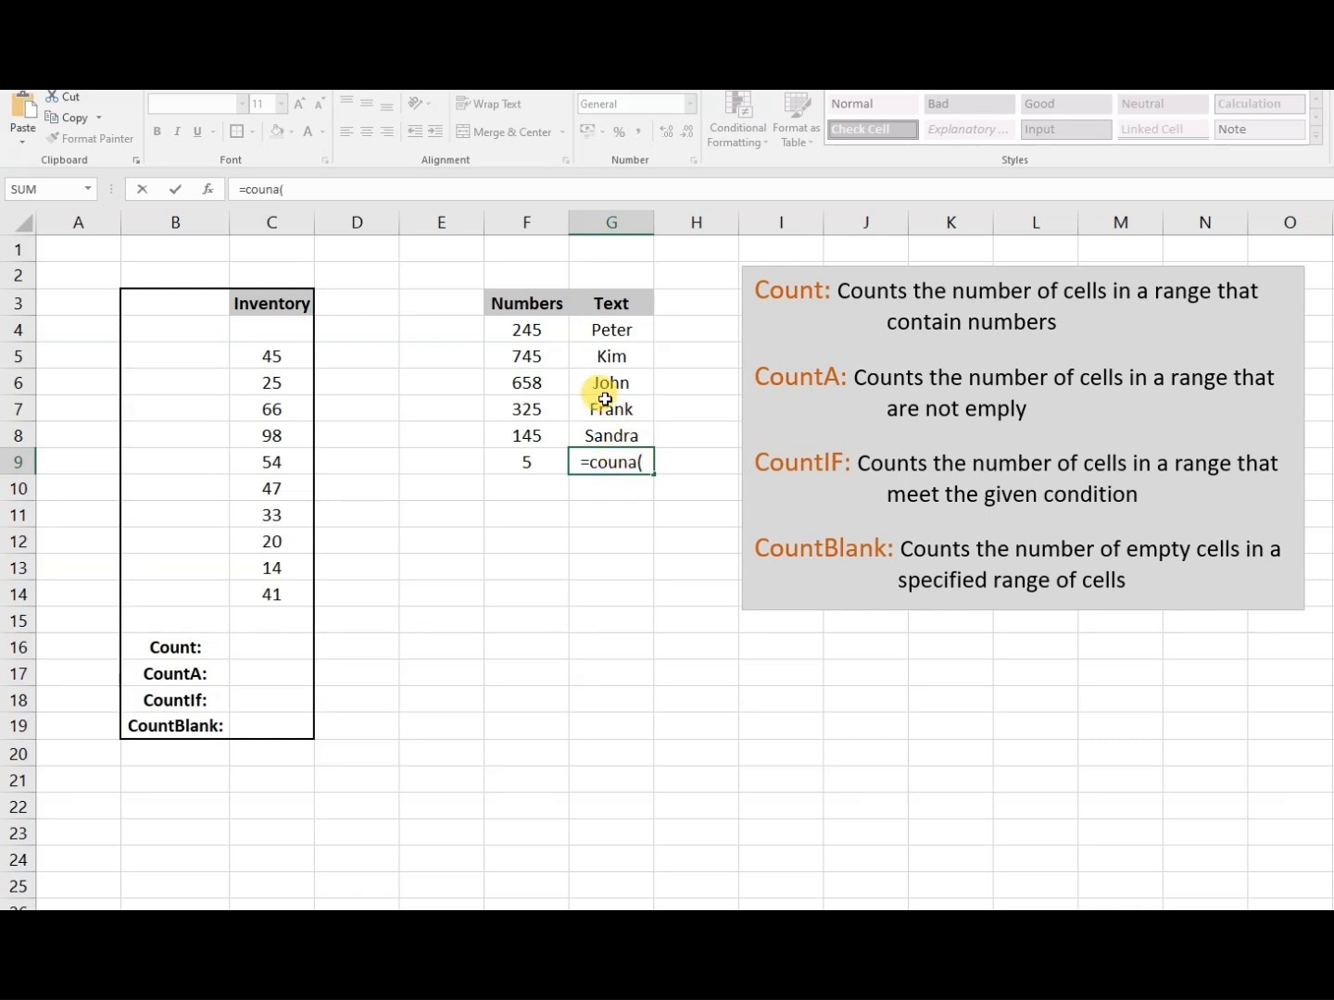
pyautogui.press('BackSpace')
pyautogui.press('BackSpace')
pyautogui.press('BackSpace')
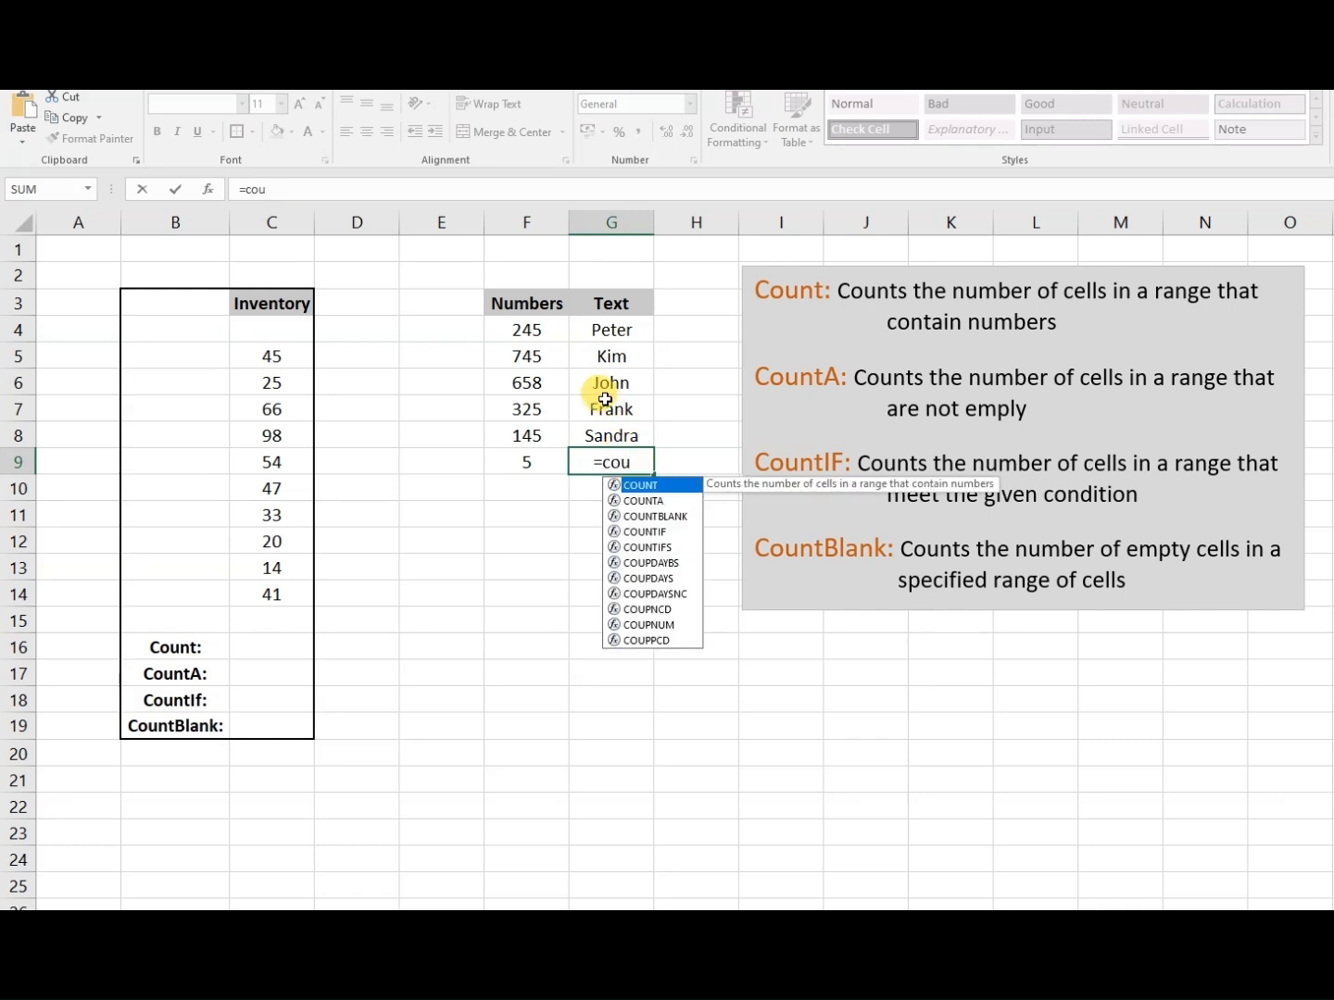
pyautogui.write('nta')
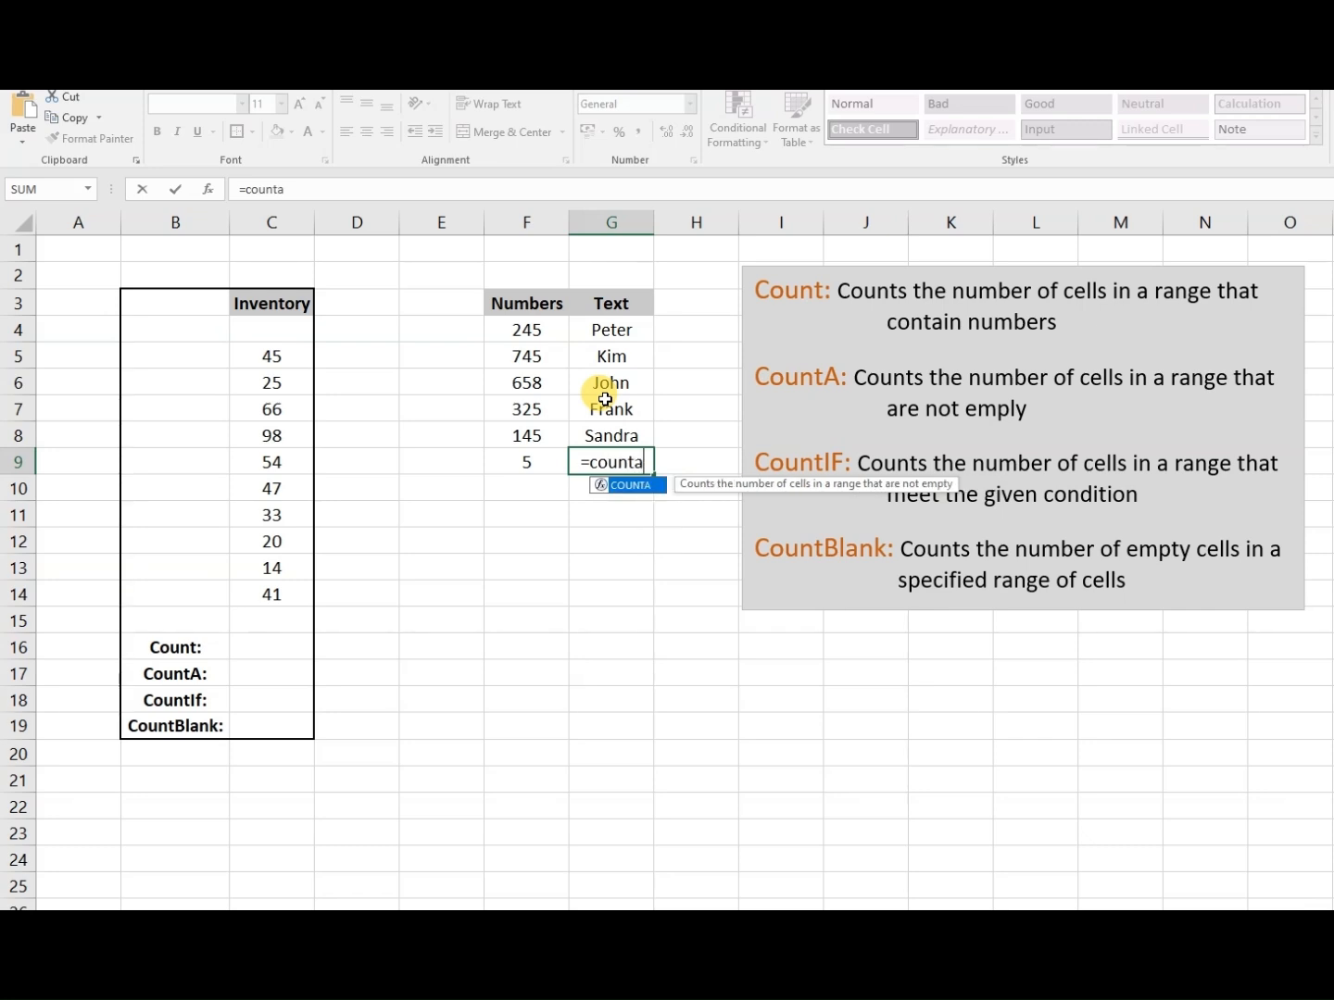
pyautogui.write('(')
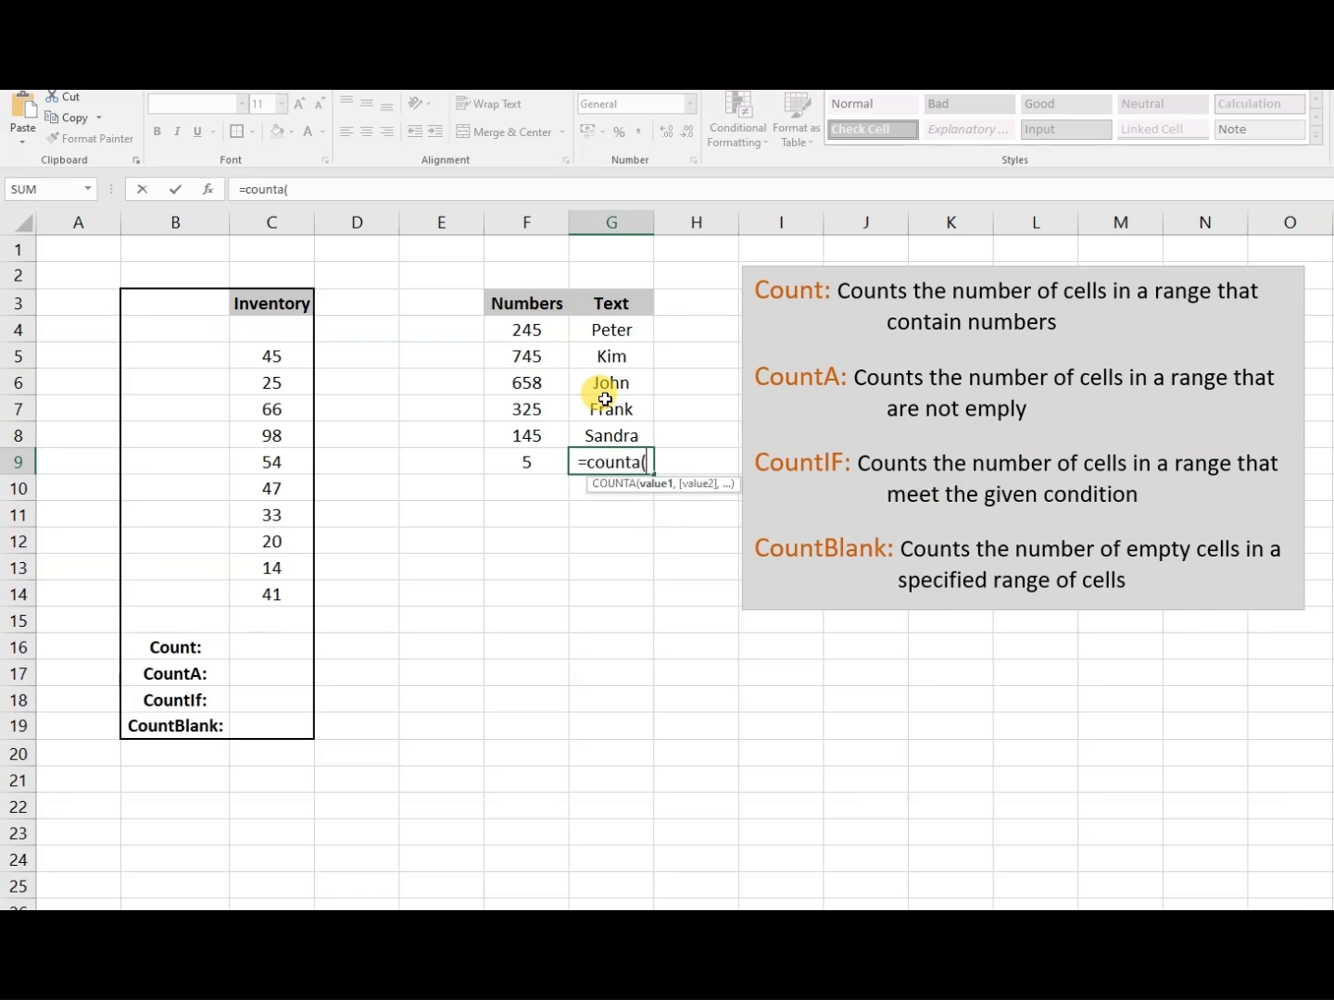
pyautogui.moveTo(585, 330); pyautogui.dragTo(612, 437)
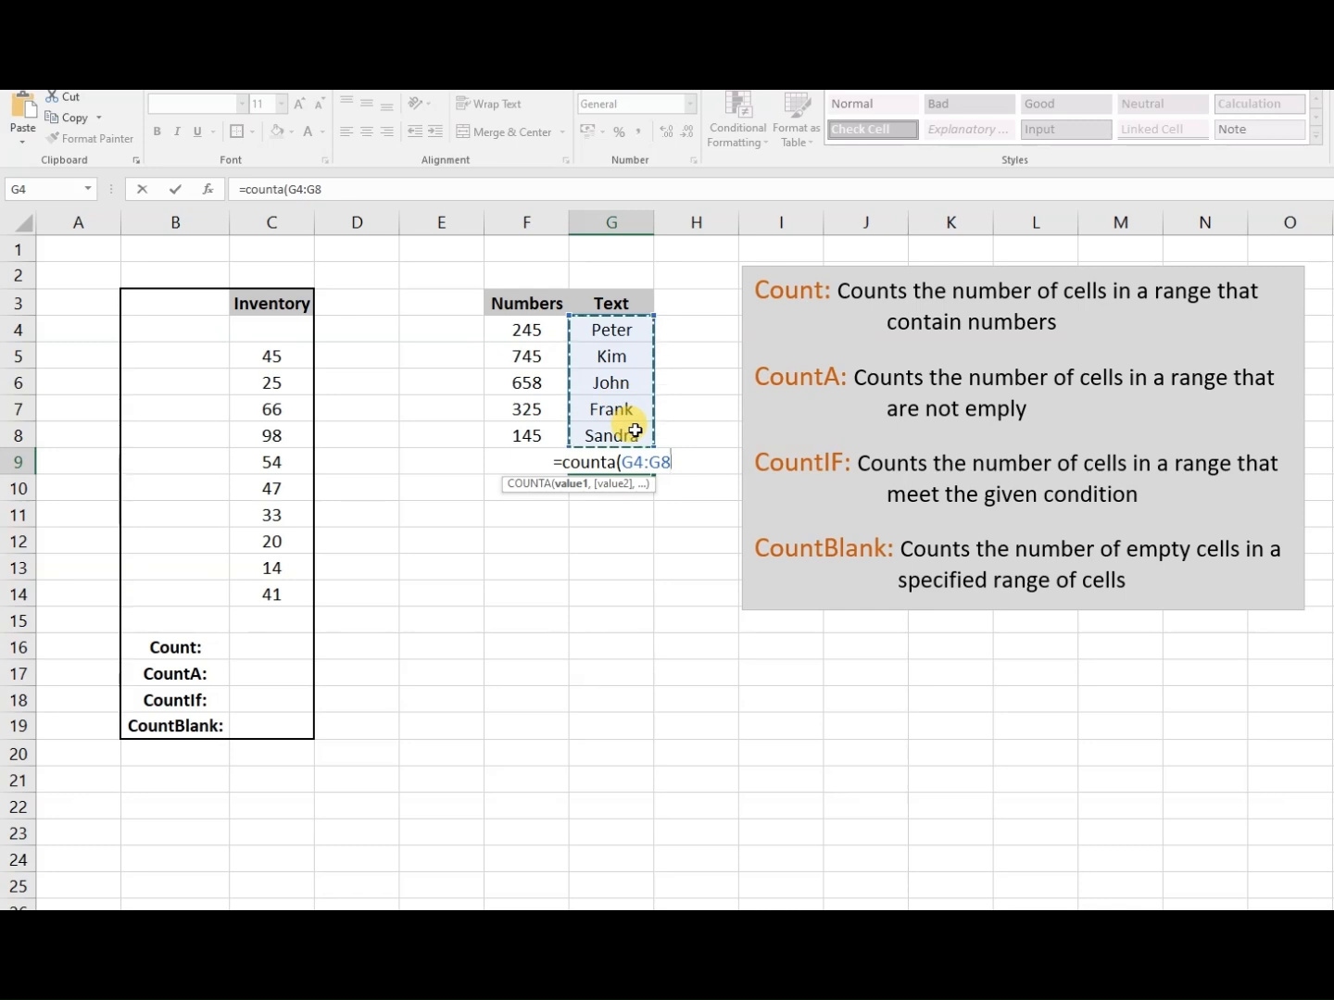
pyautogui.press('Return')
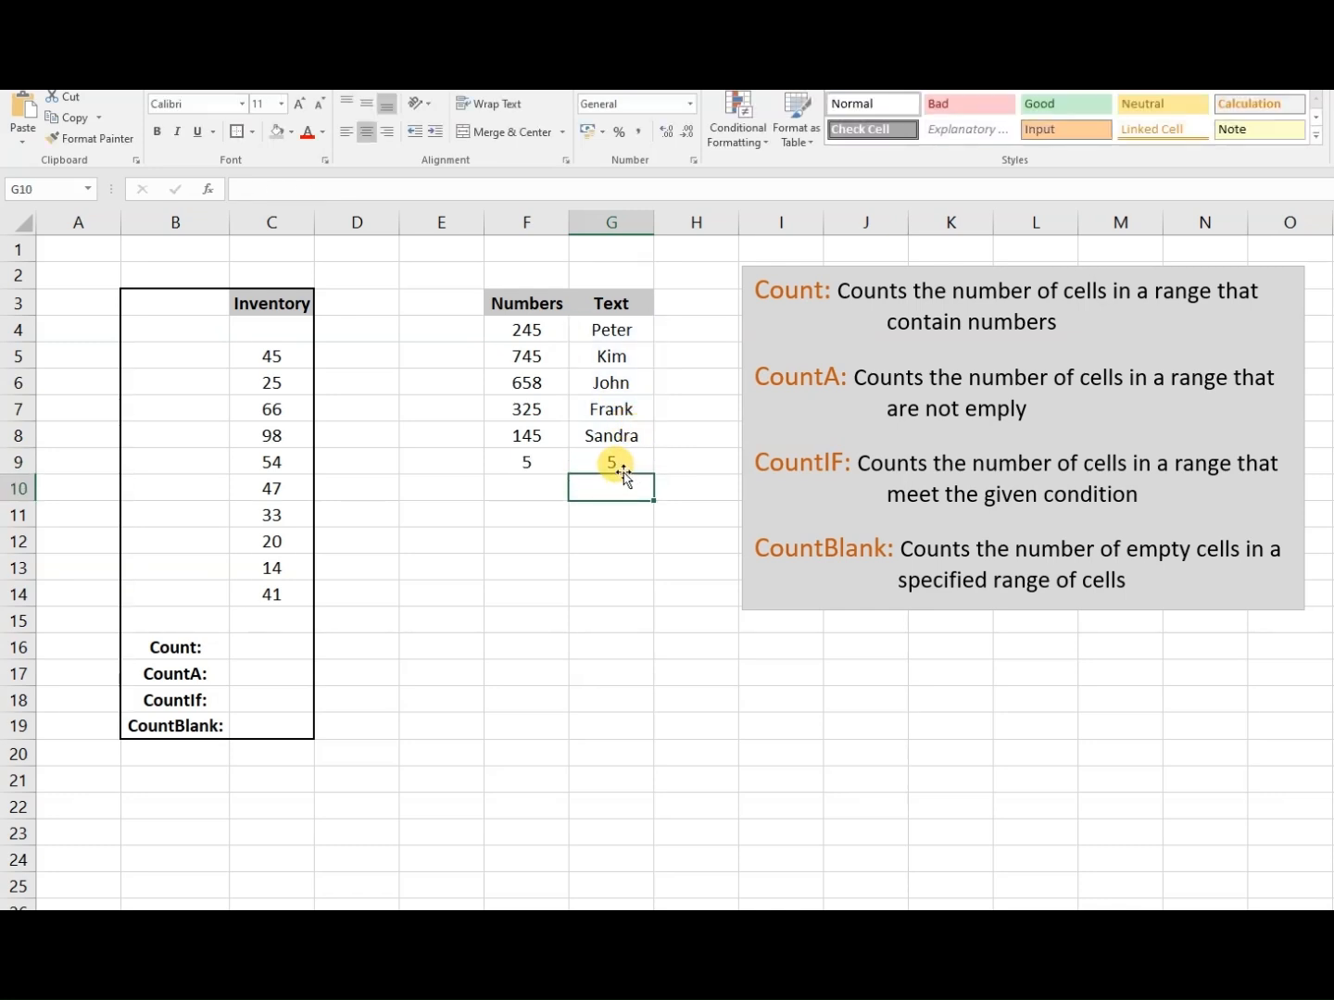
# - Check the COUNT formula in F9 against its description, and replace the number in cell F6 with a first name
pyautogui.click(529, 461)
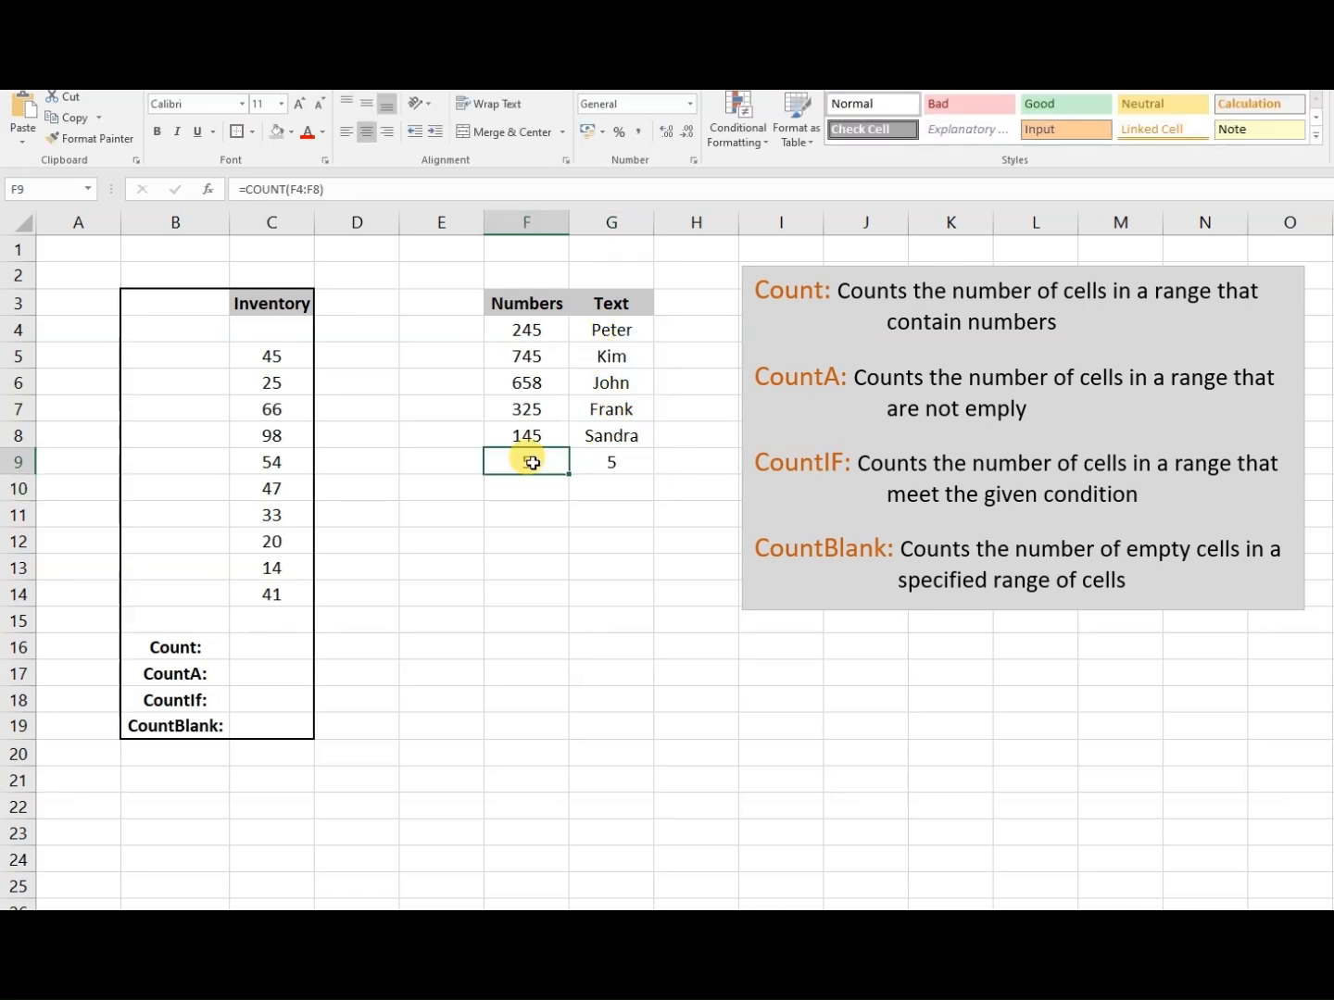
pyautogui.doubleClick(531, 461)
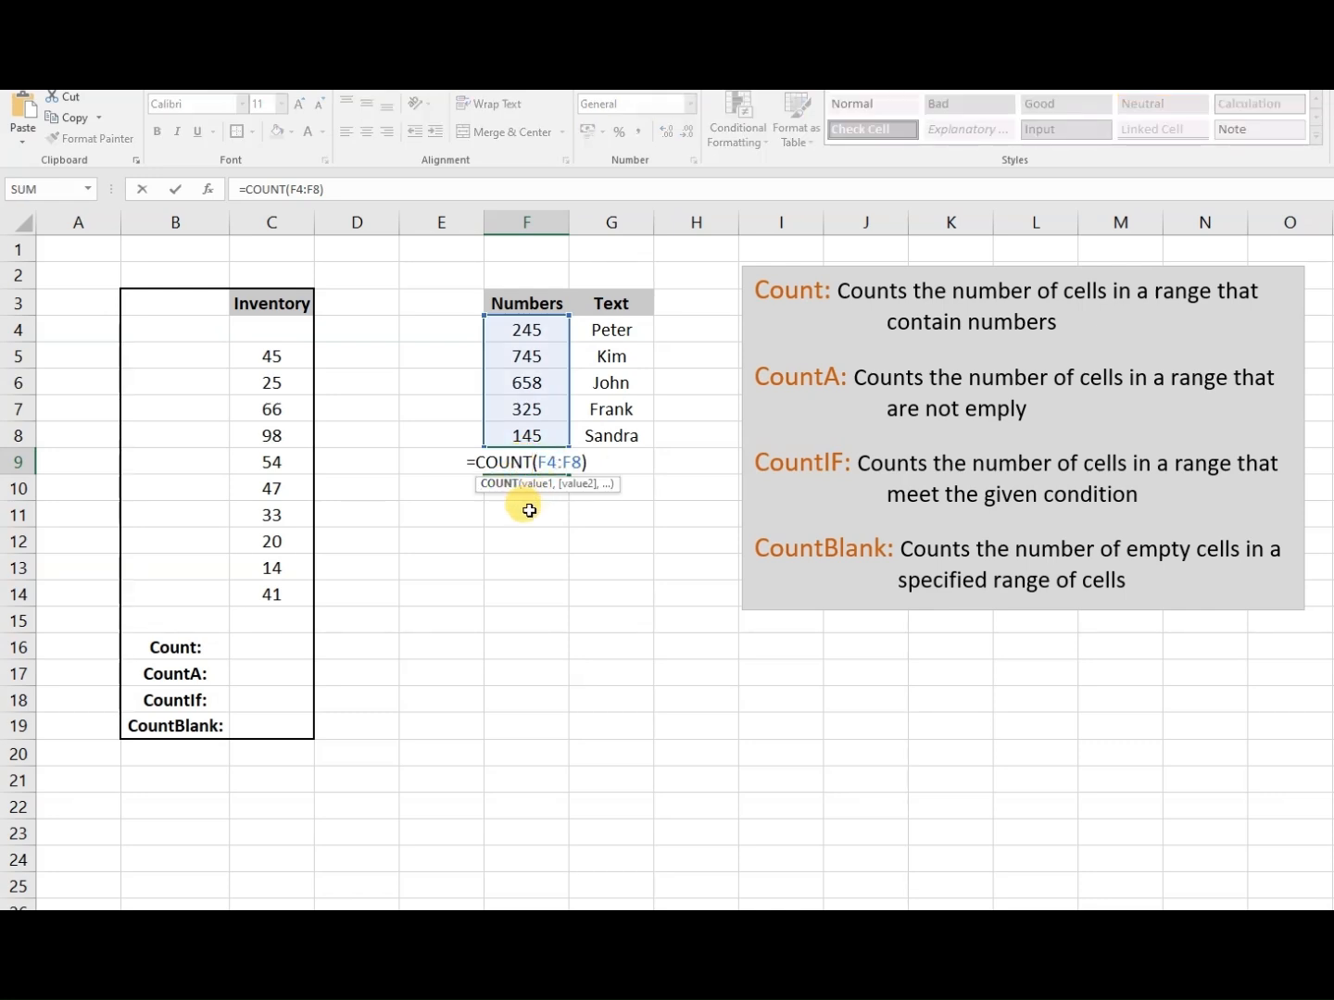
pyautogui.click(528, 511)
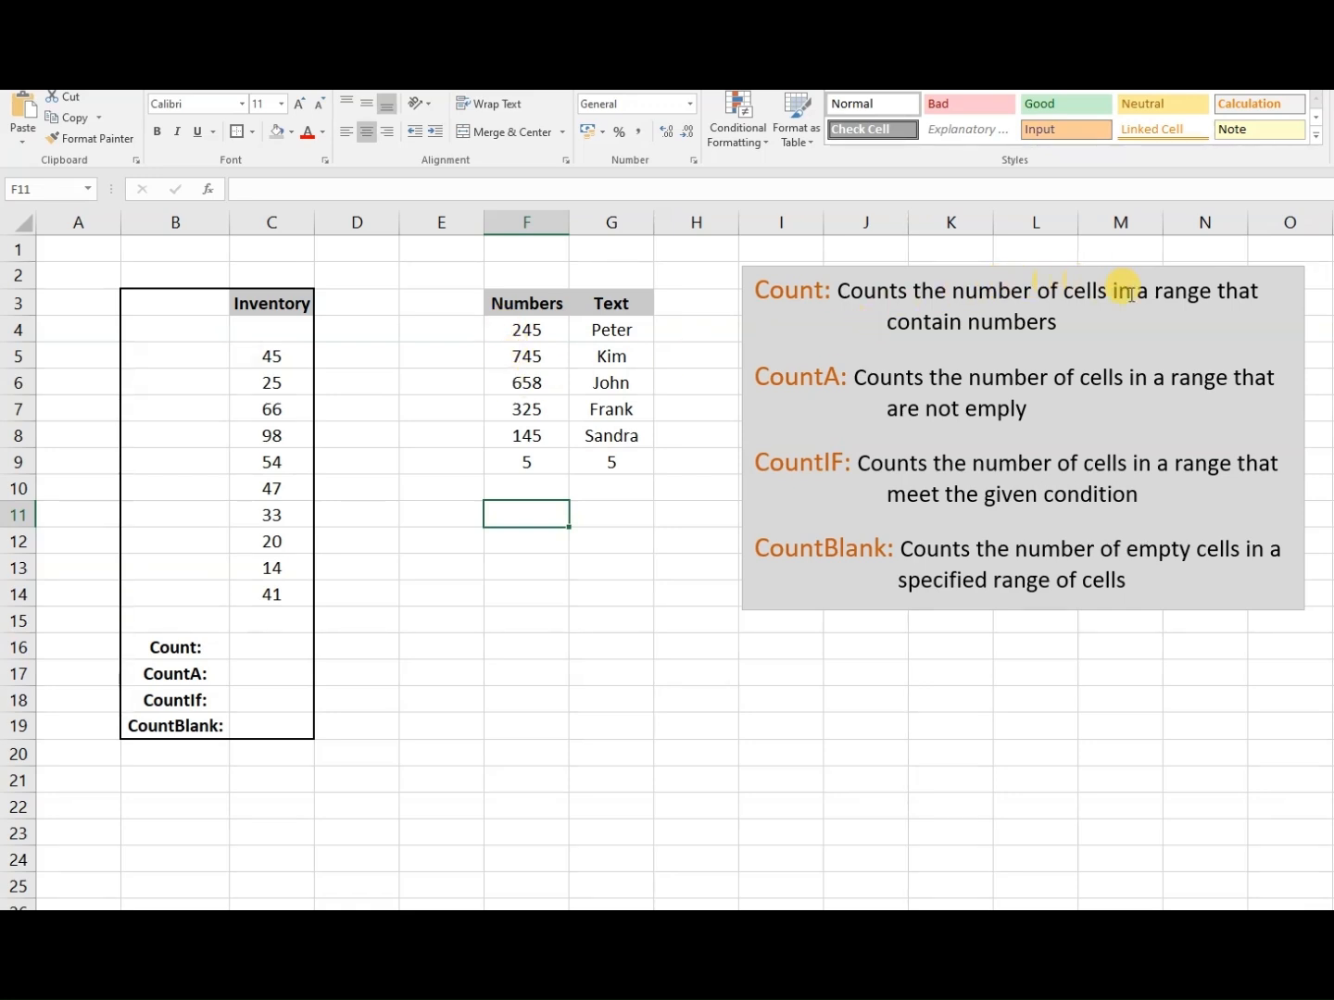
pyautogui.moveTo(889, 290); pyautogui.dragTo(1063, 316)
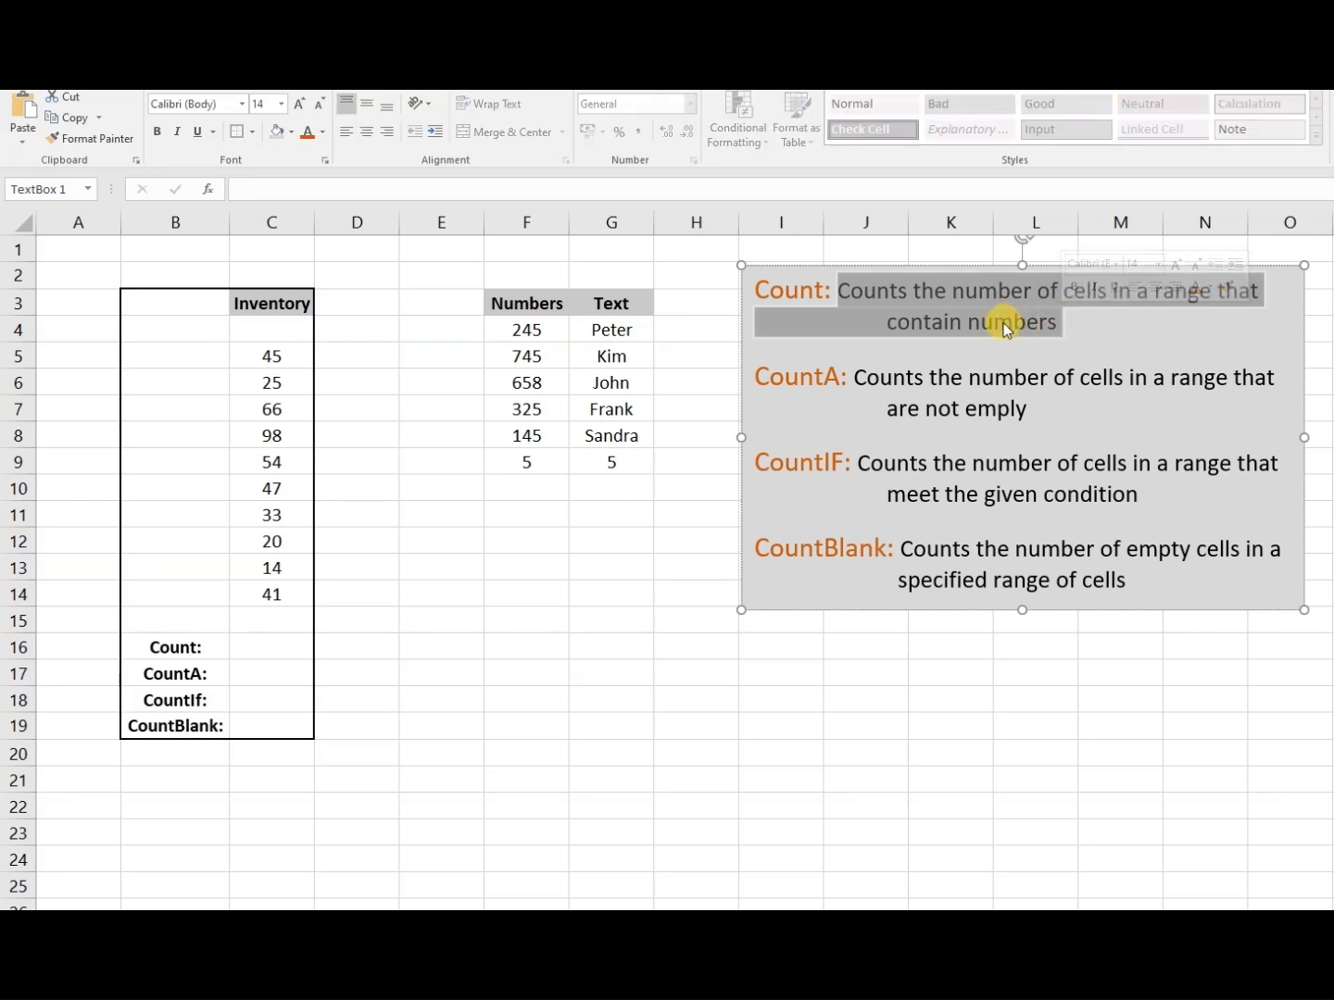
pyautogui.click(524, 382)
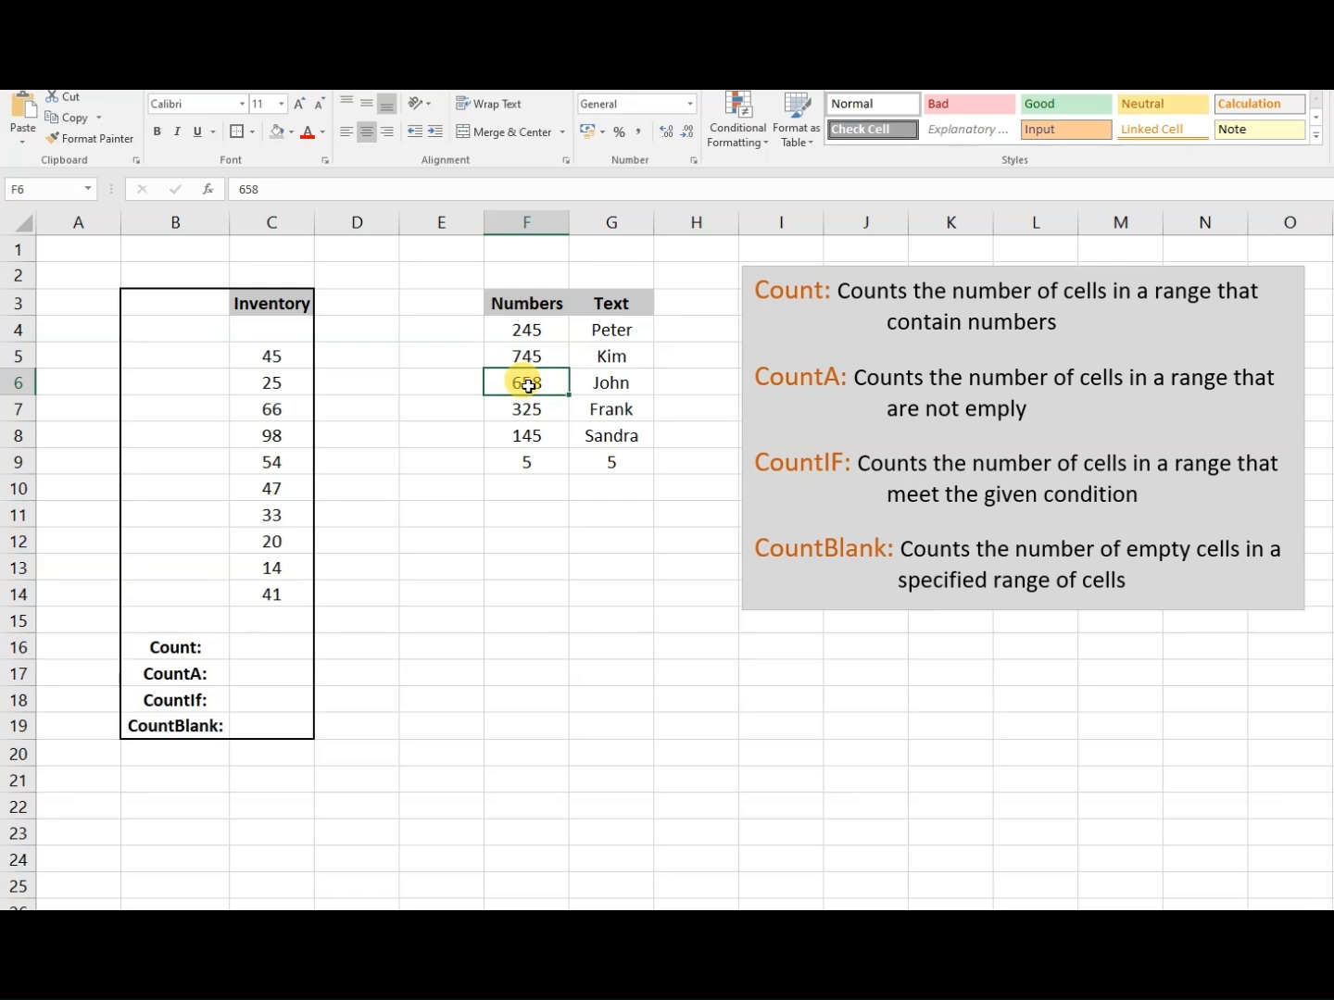
pyautogui.write('kim')
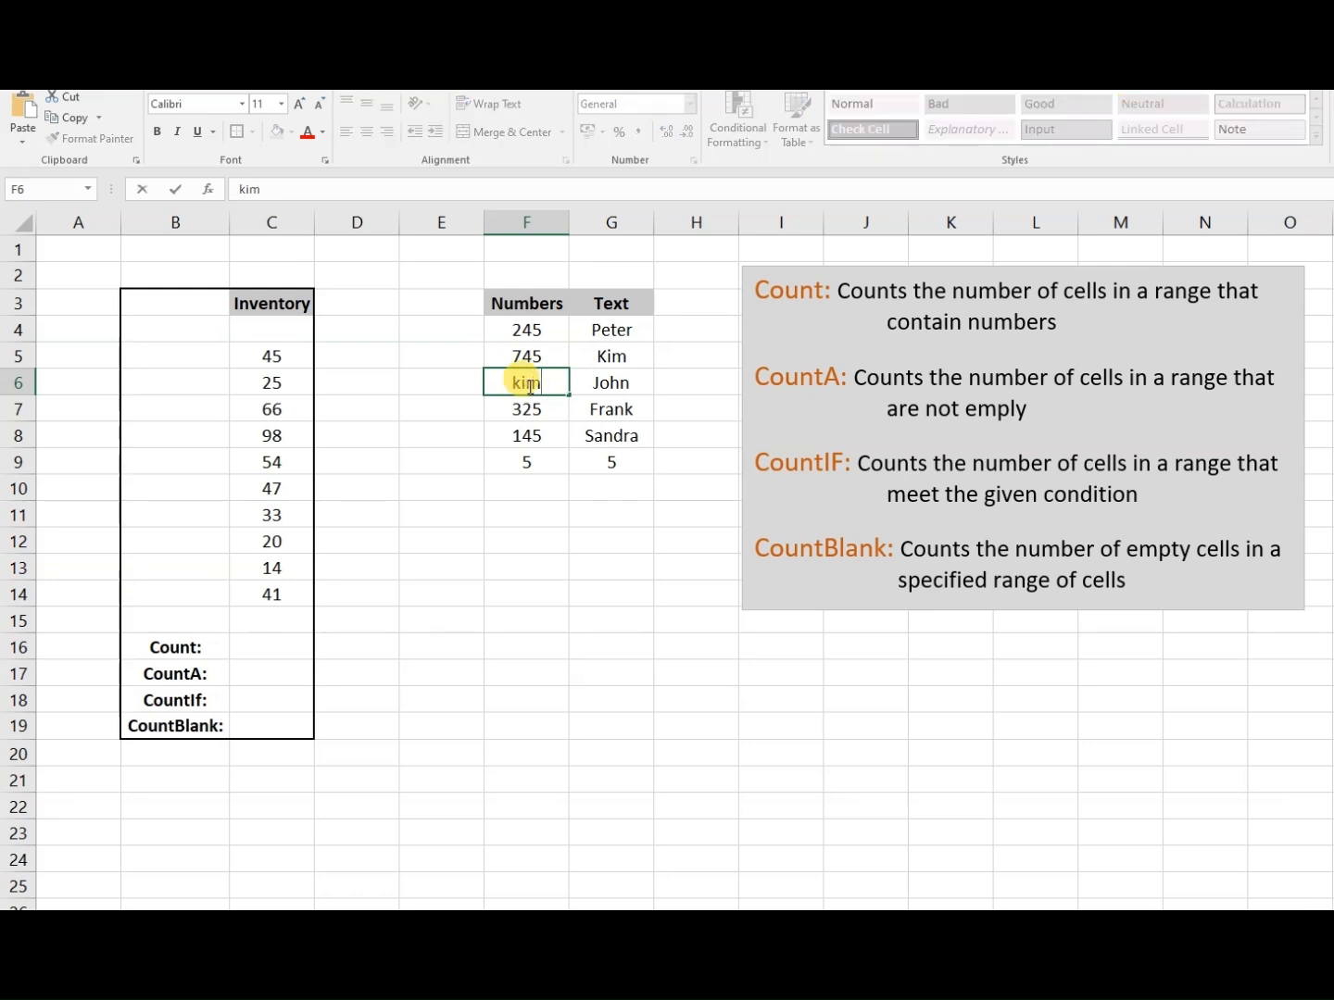
pyautogui.press('Return')
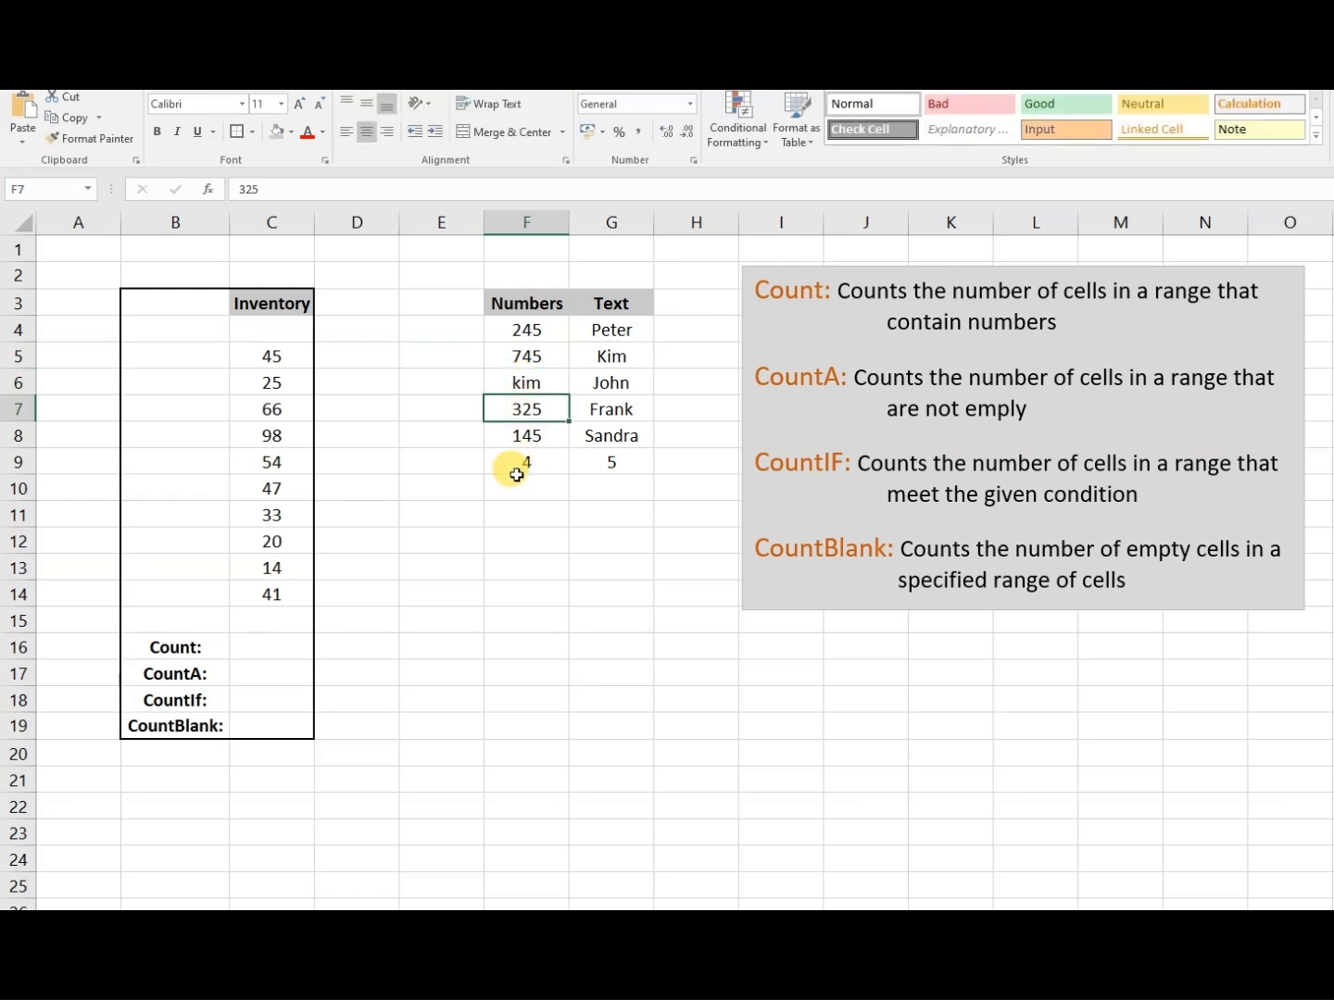
# - Check the range of the COUNTA formula in G9 and clear the name from cell G5
pyautogui.click(619, 463)
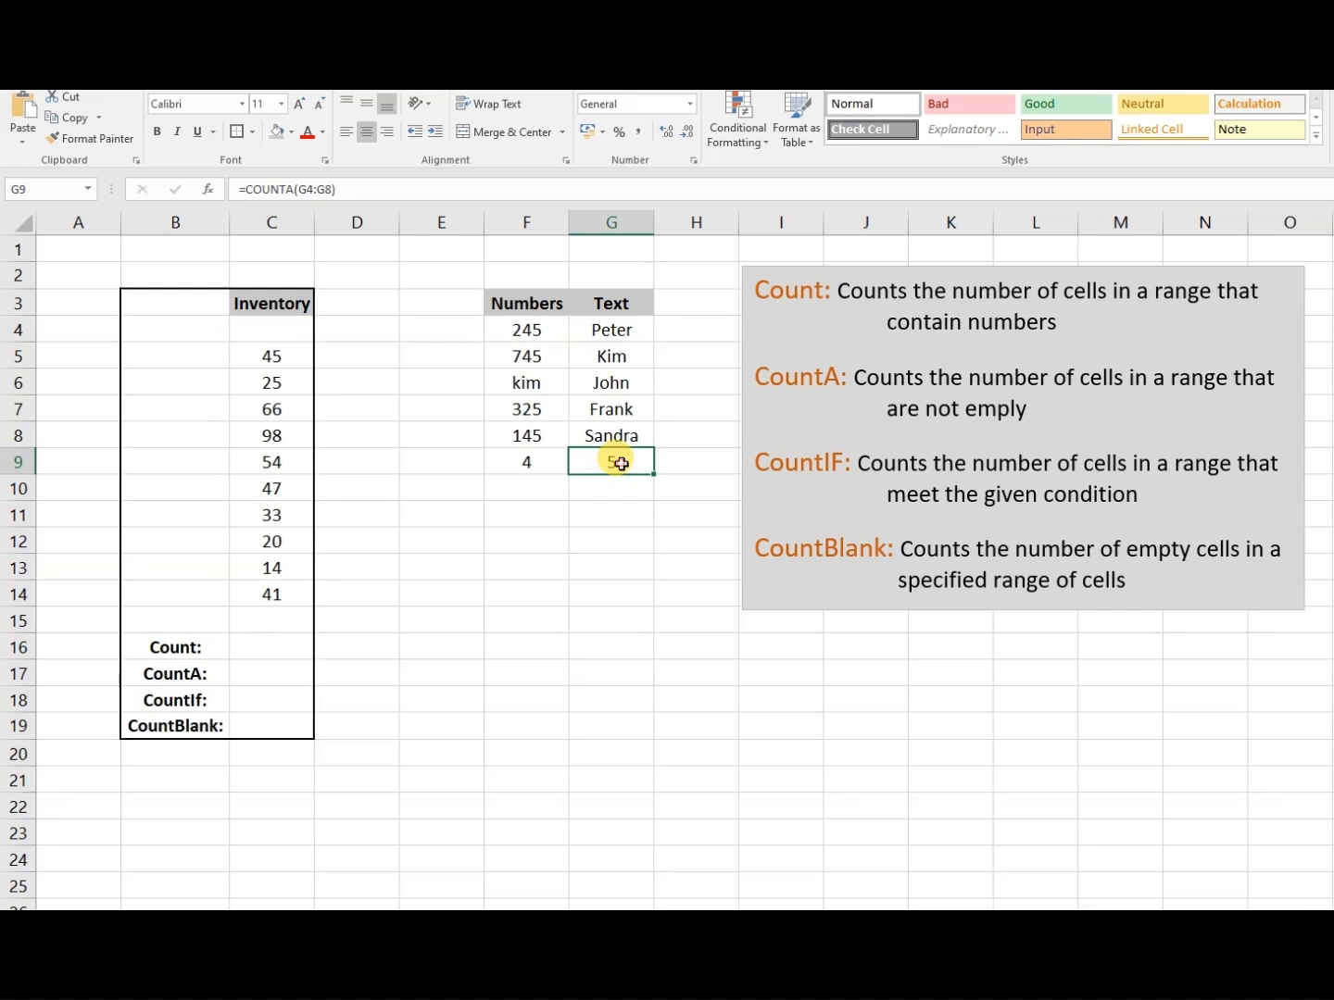
pyautogui.doubleClick(618, 462)
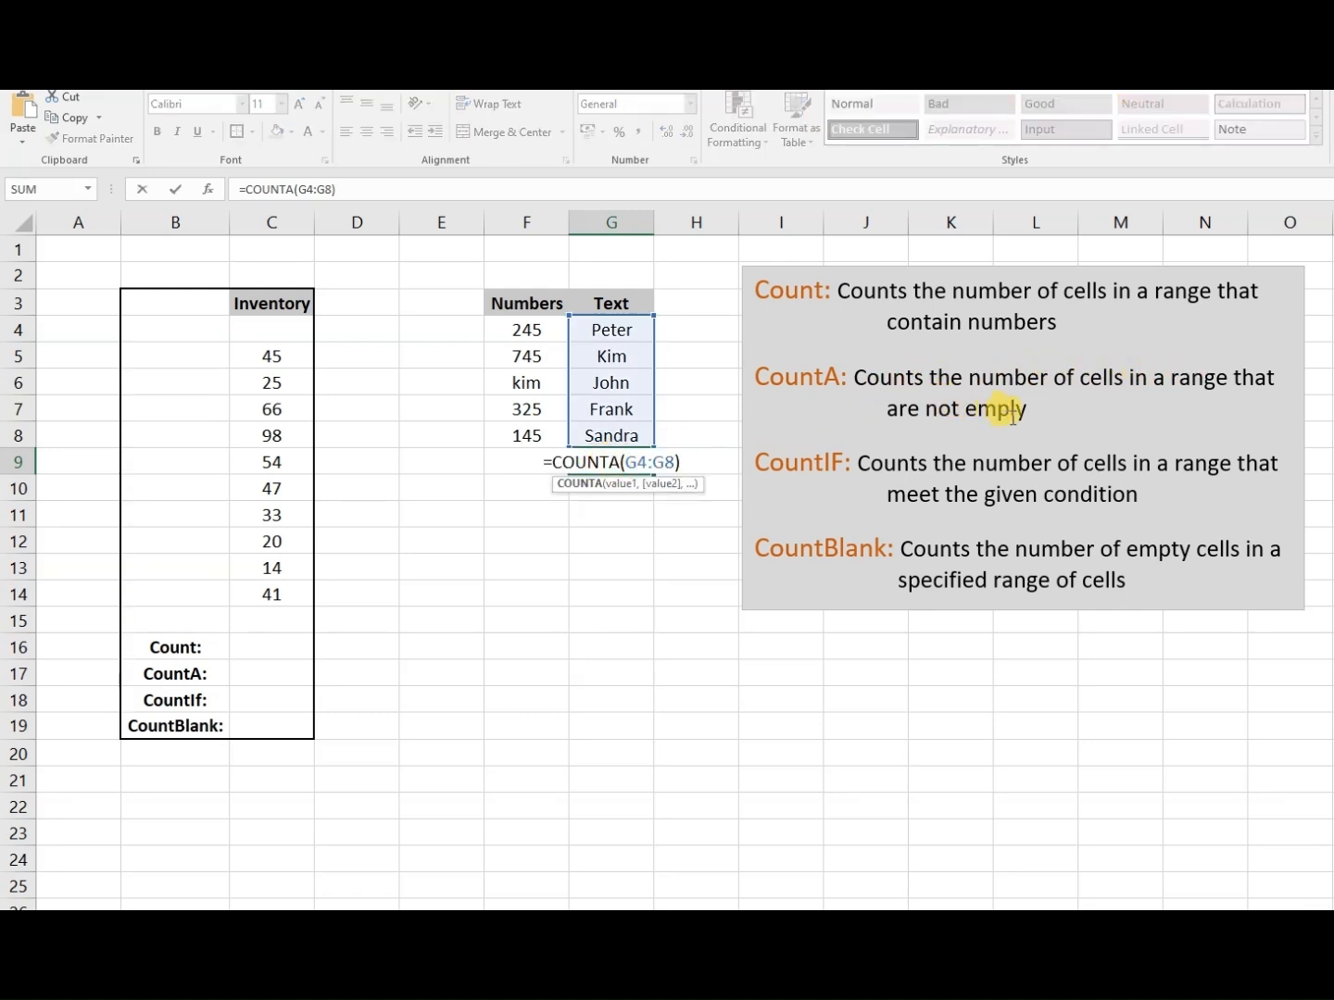
pyautogui.click(622, 362)
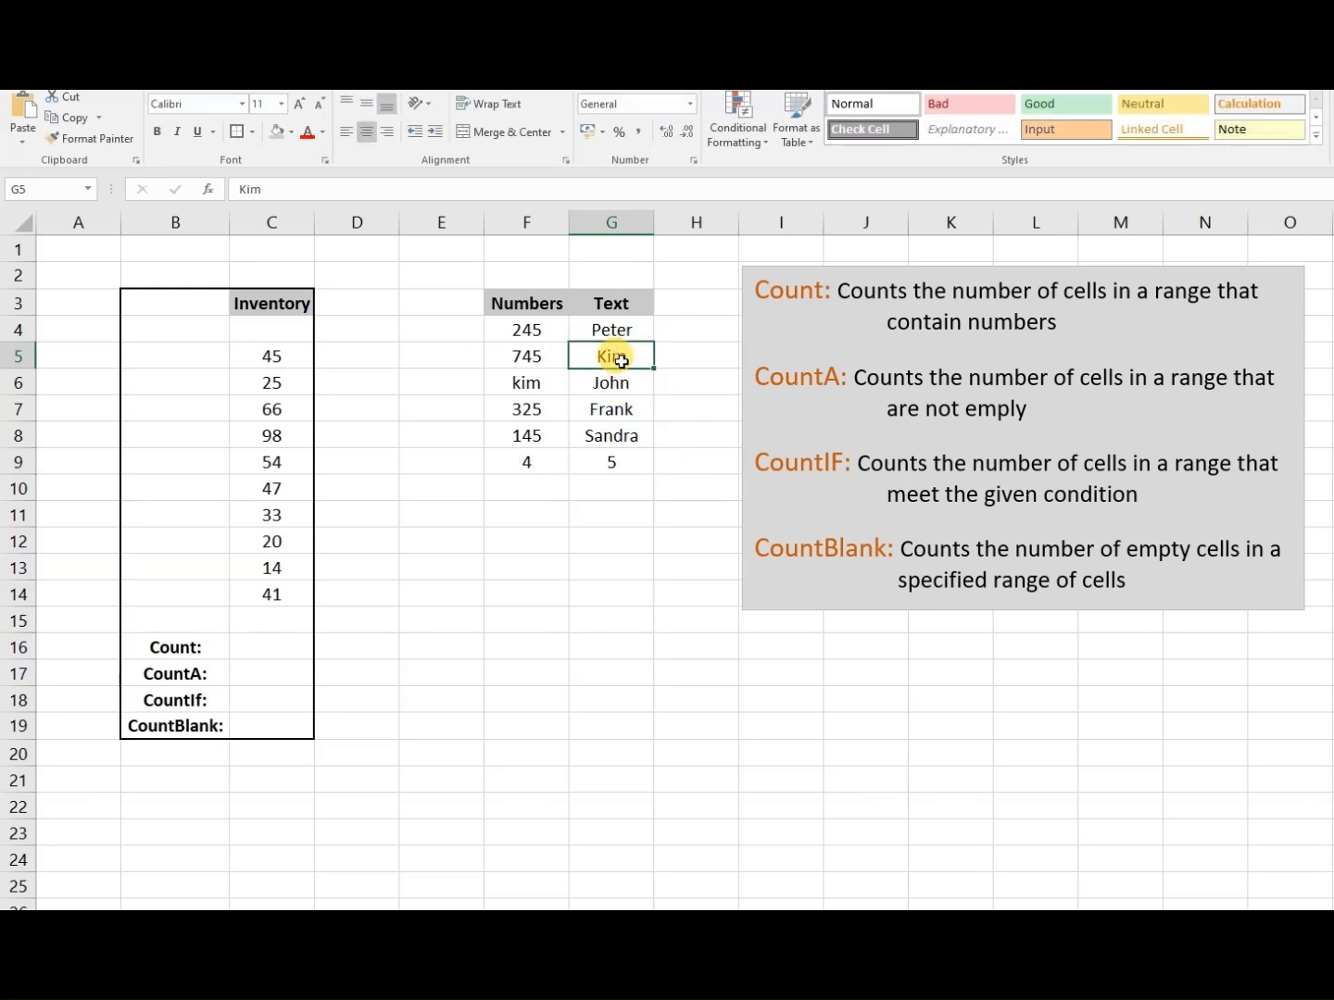
pyautogui.press('Delete')
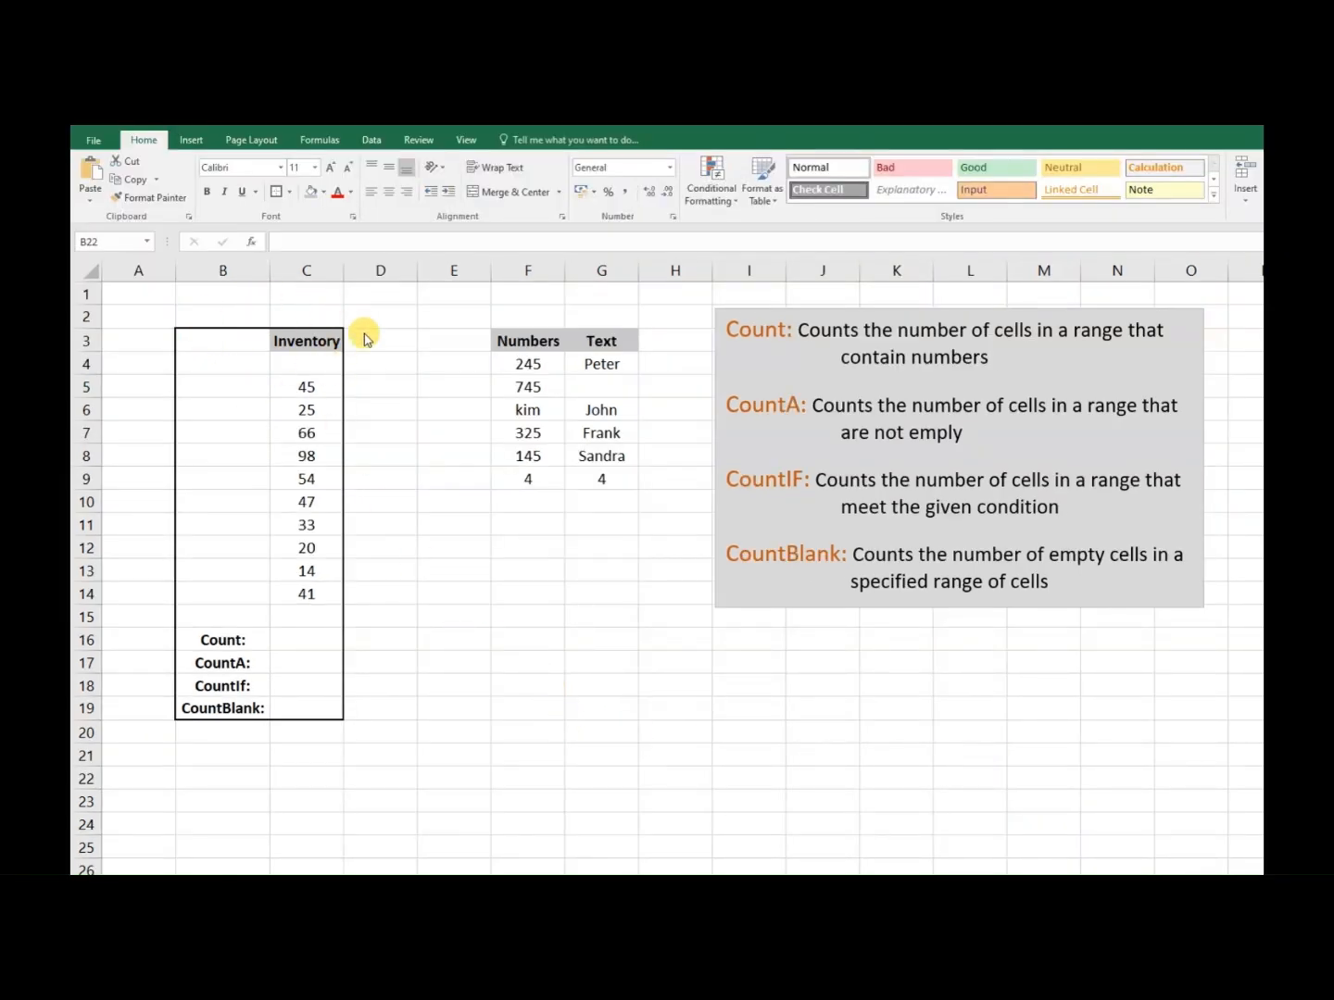
# - Enter a COUNT formula for the inventory values C5:C14 in cell C16, beside the Count label
pyautogui.click(311, 638)
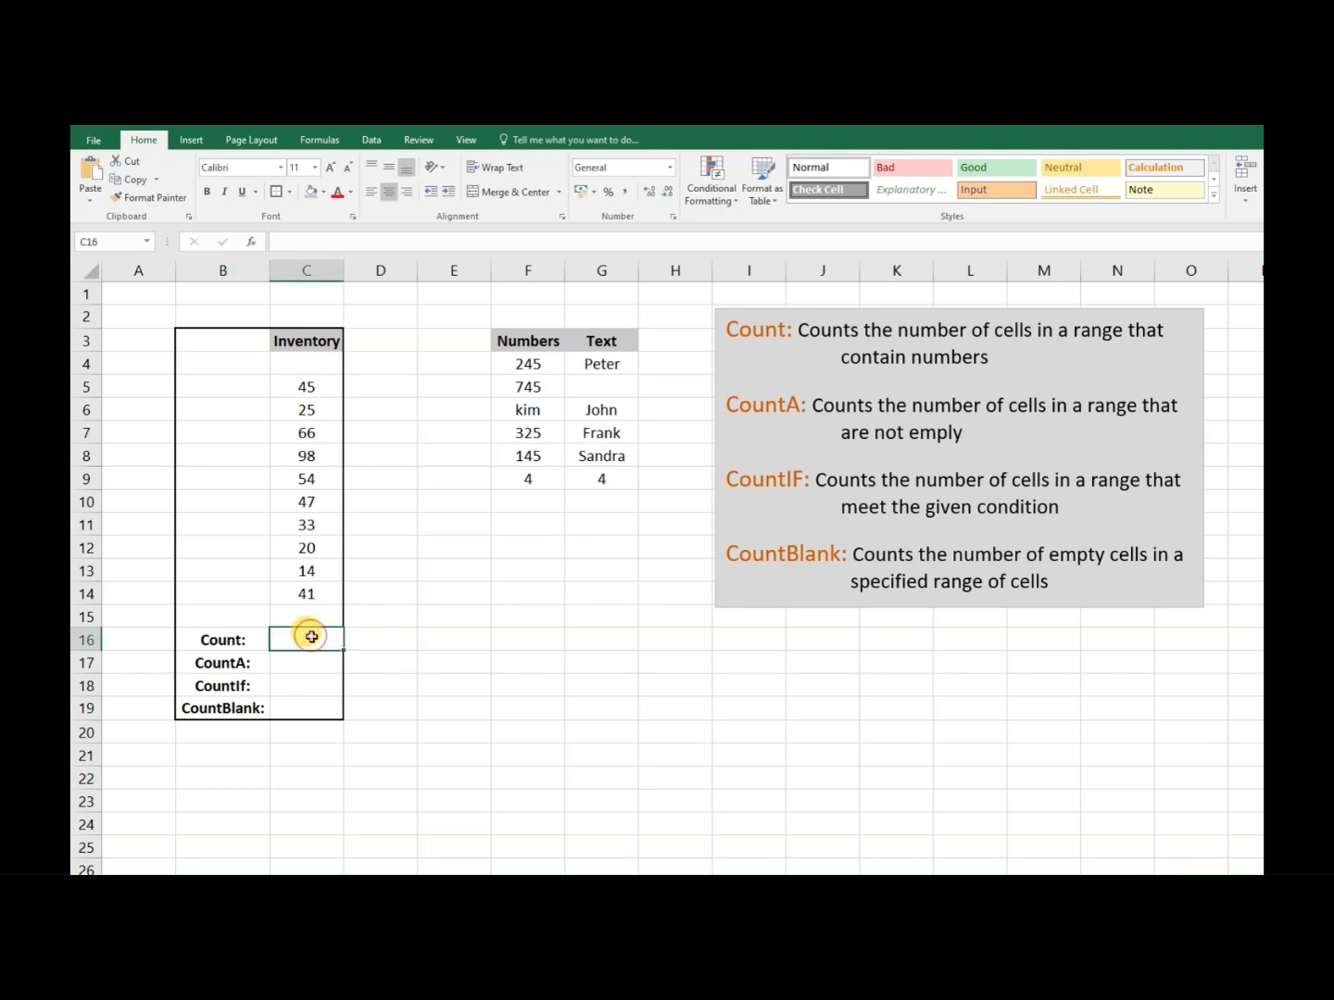
pyautogui.write('=count')
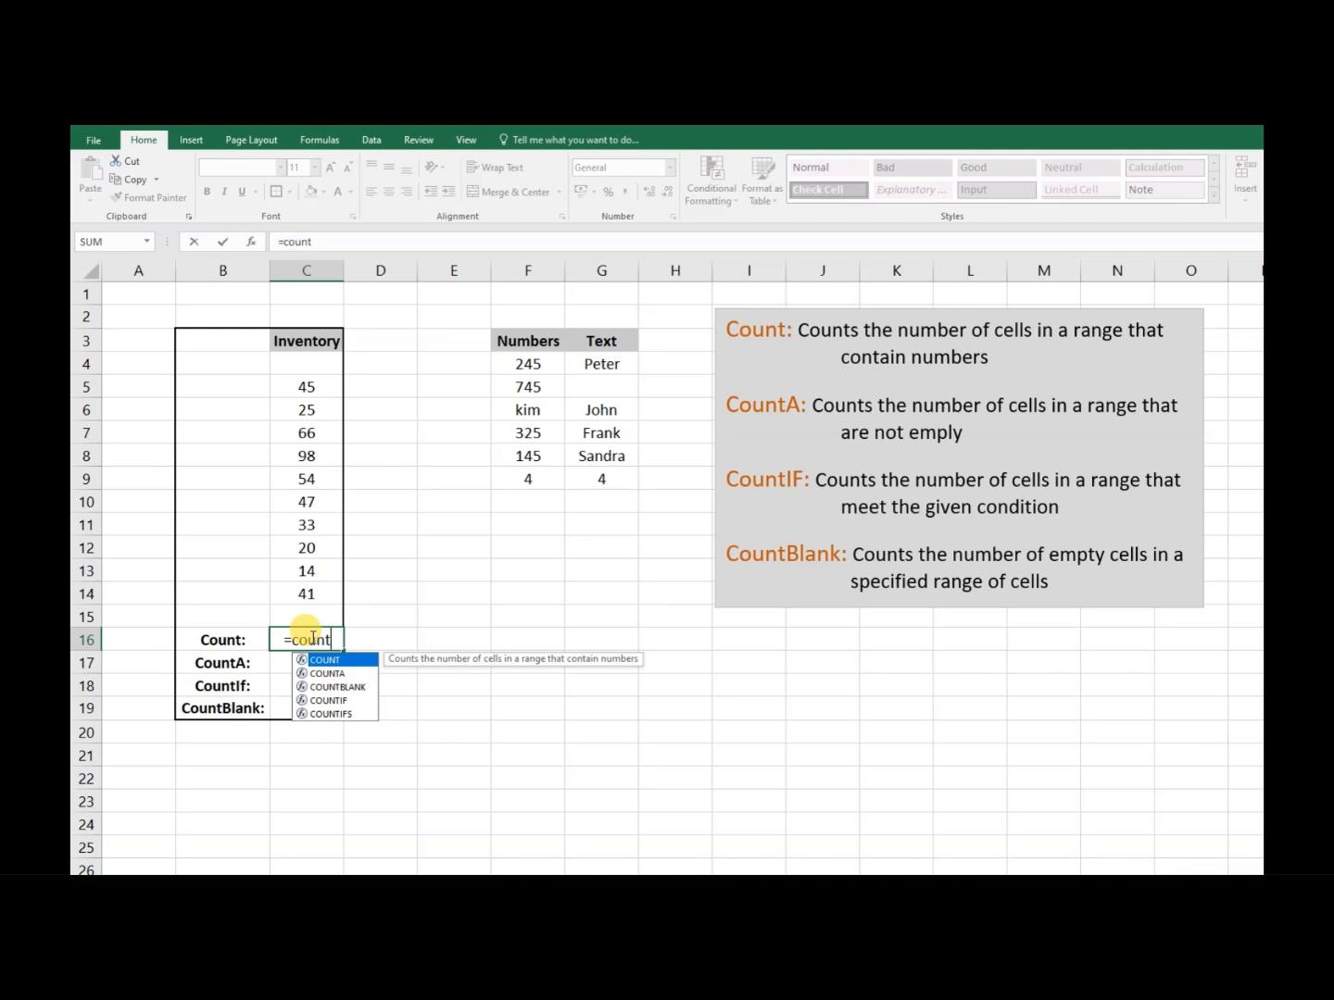
pyautogui.write('(')
pyautogui.moveTo(307, 388); pyautogui.dragTo(315, 592)
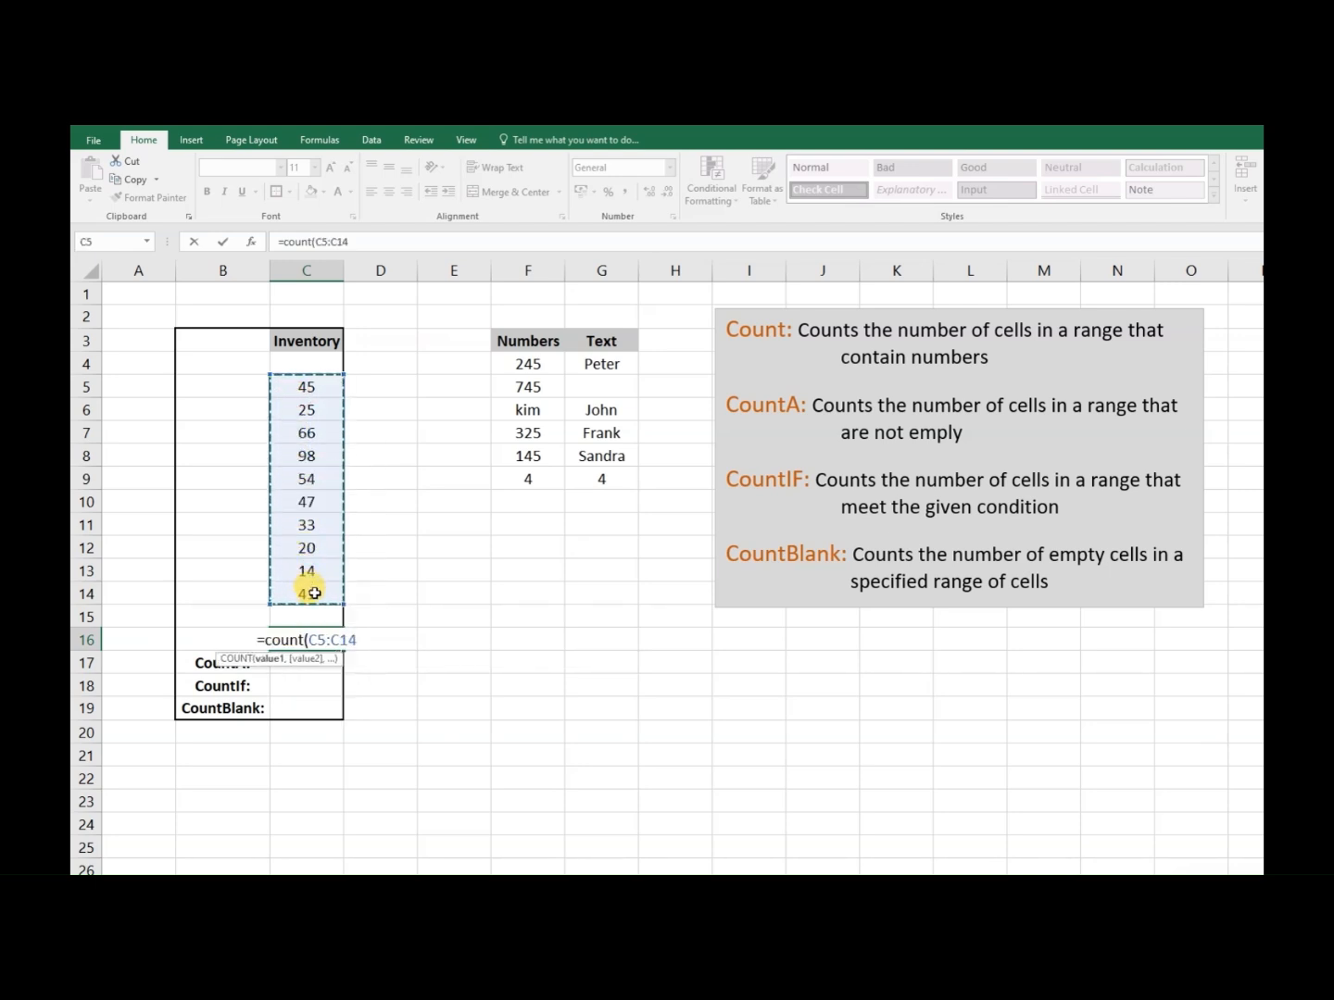
pyautogui.press('Return')
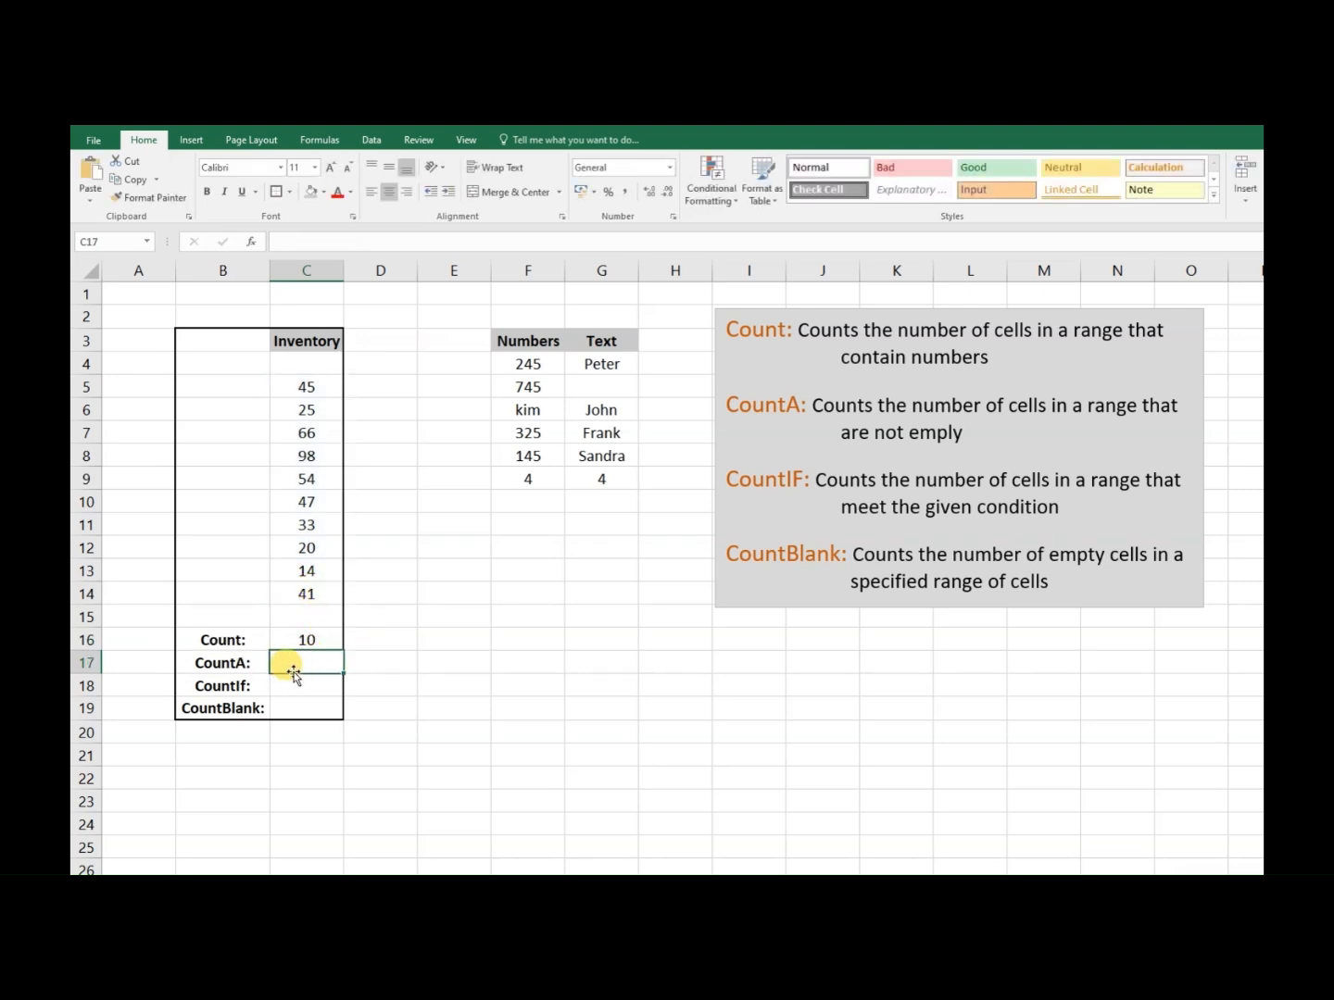
# - Enter a COUNTA formula for the inventory values C5:C14 in cell C17, beside the CountA label
pyautogui.write('=counta')
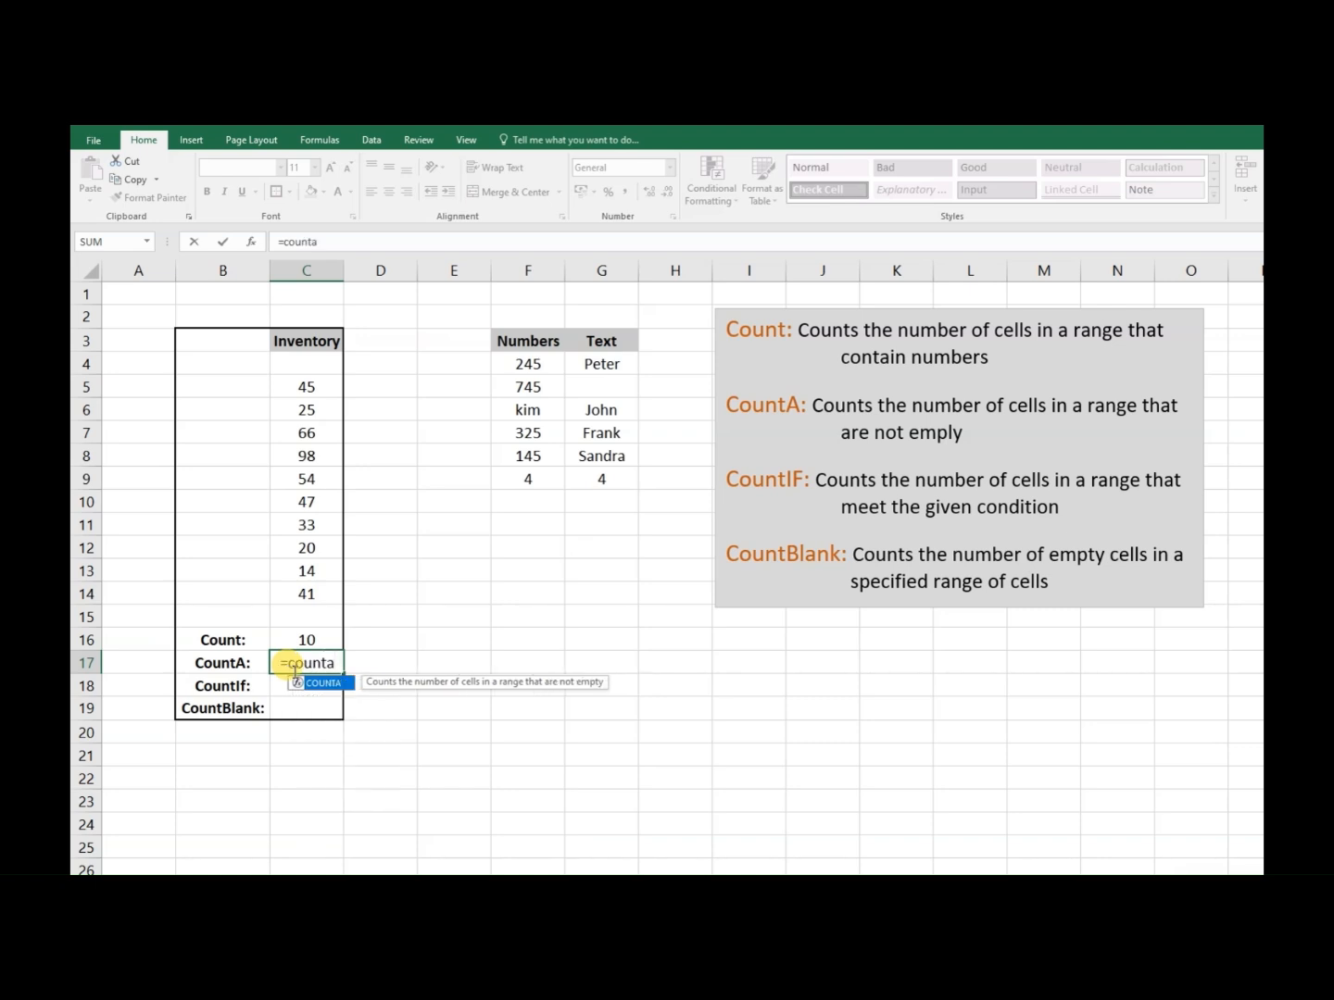
pyautogui.write('(')
pyautogui.moveTo(310, 388); pyautogui.dragTo(305, 577)
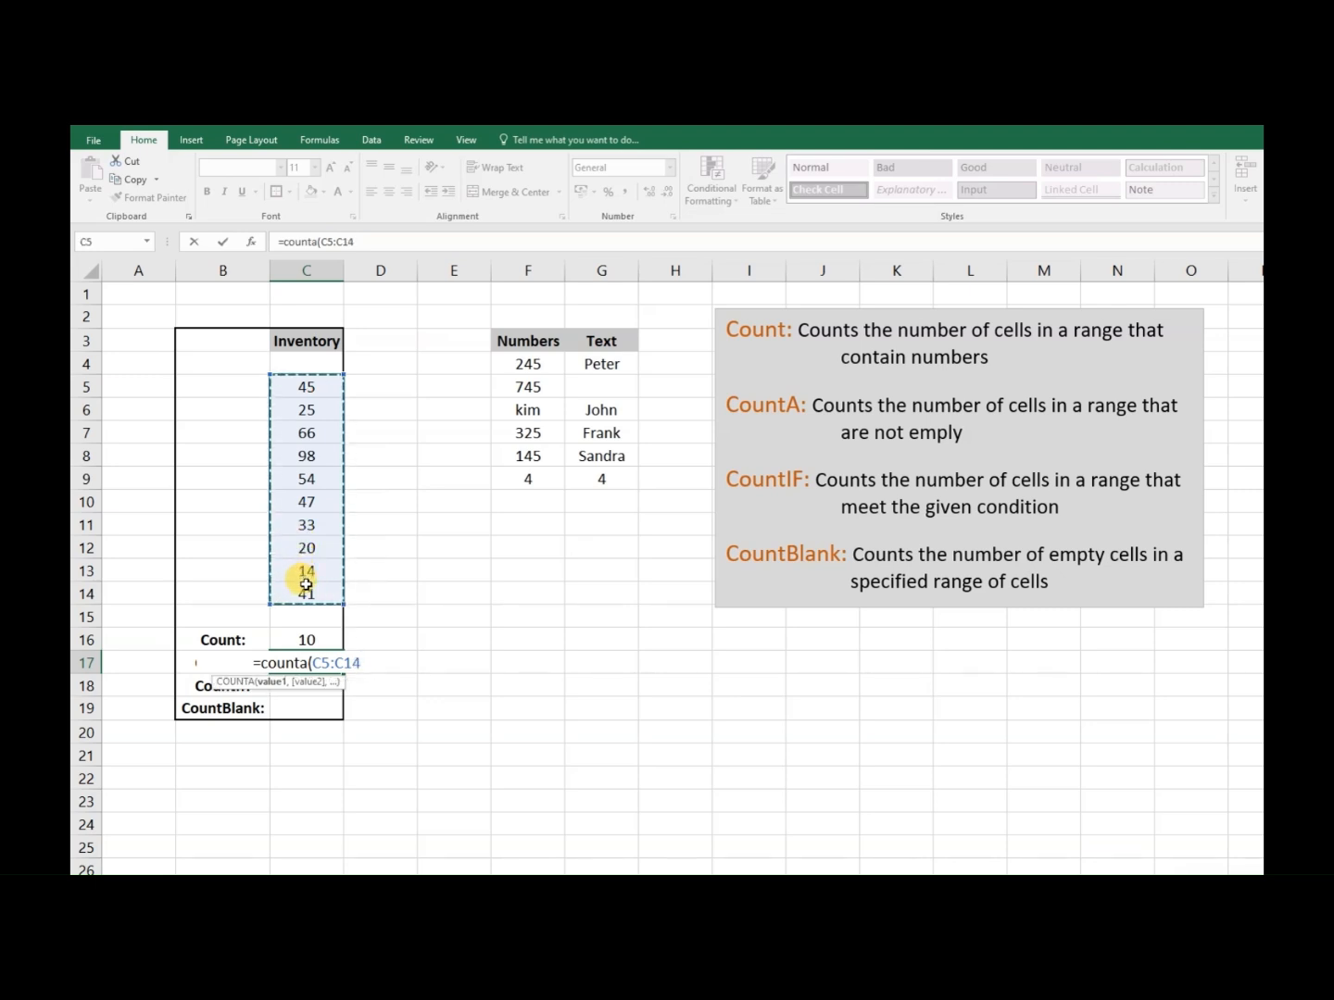
pyautogui.press('Return')
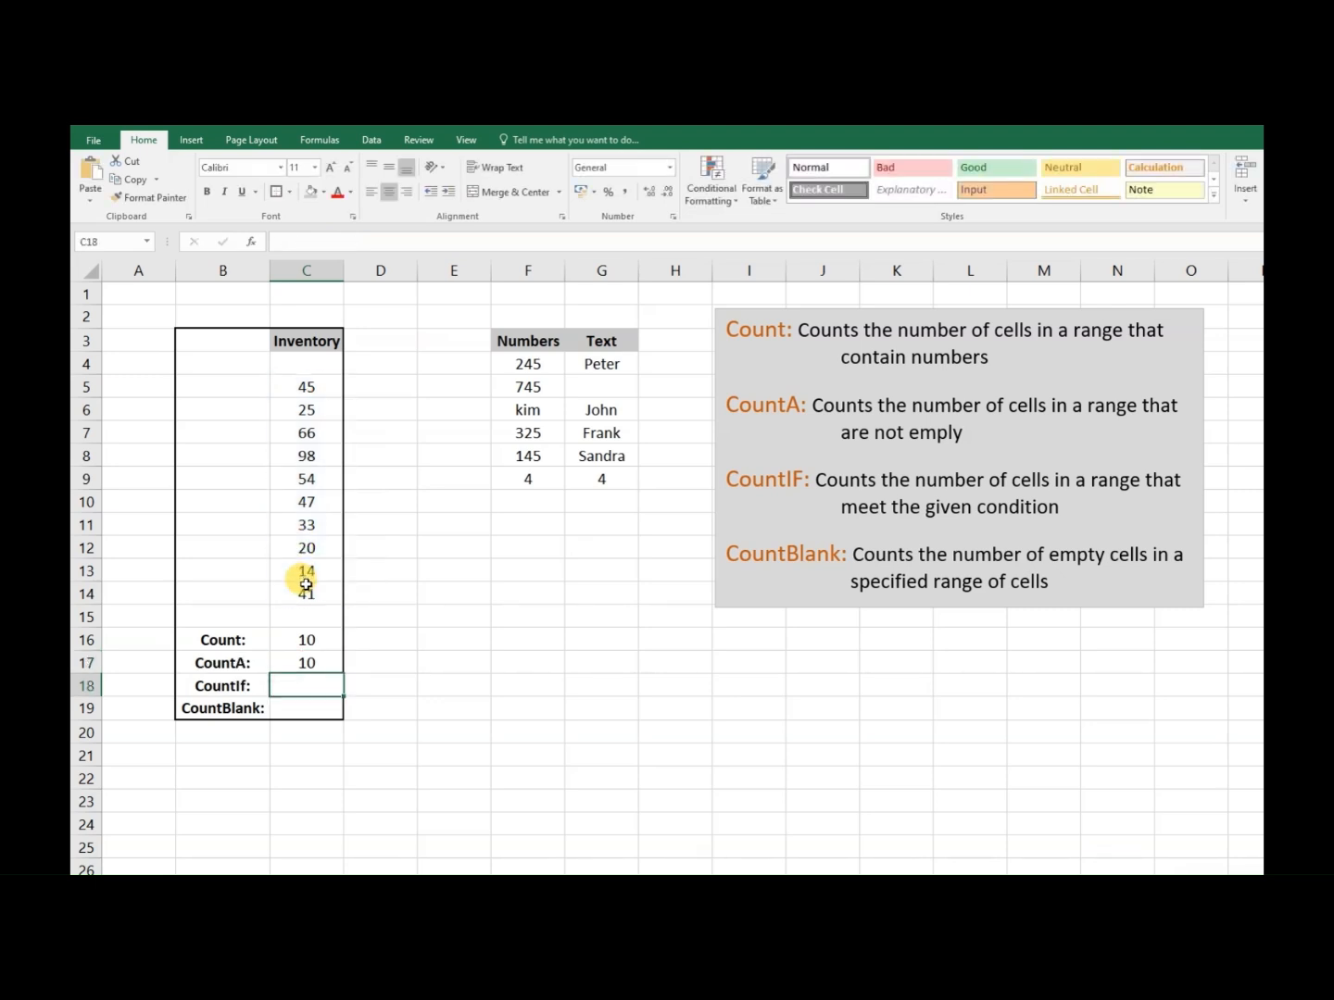
pyautogui.moveTo(716, 448)
pyautogui.mouseDown()
pyautogui.moveTo(804, 505)
pyautogui.moveTo(1196, 523)
pyautogui.mouseUp()
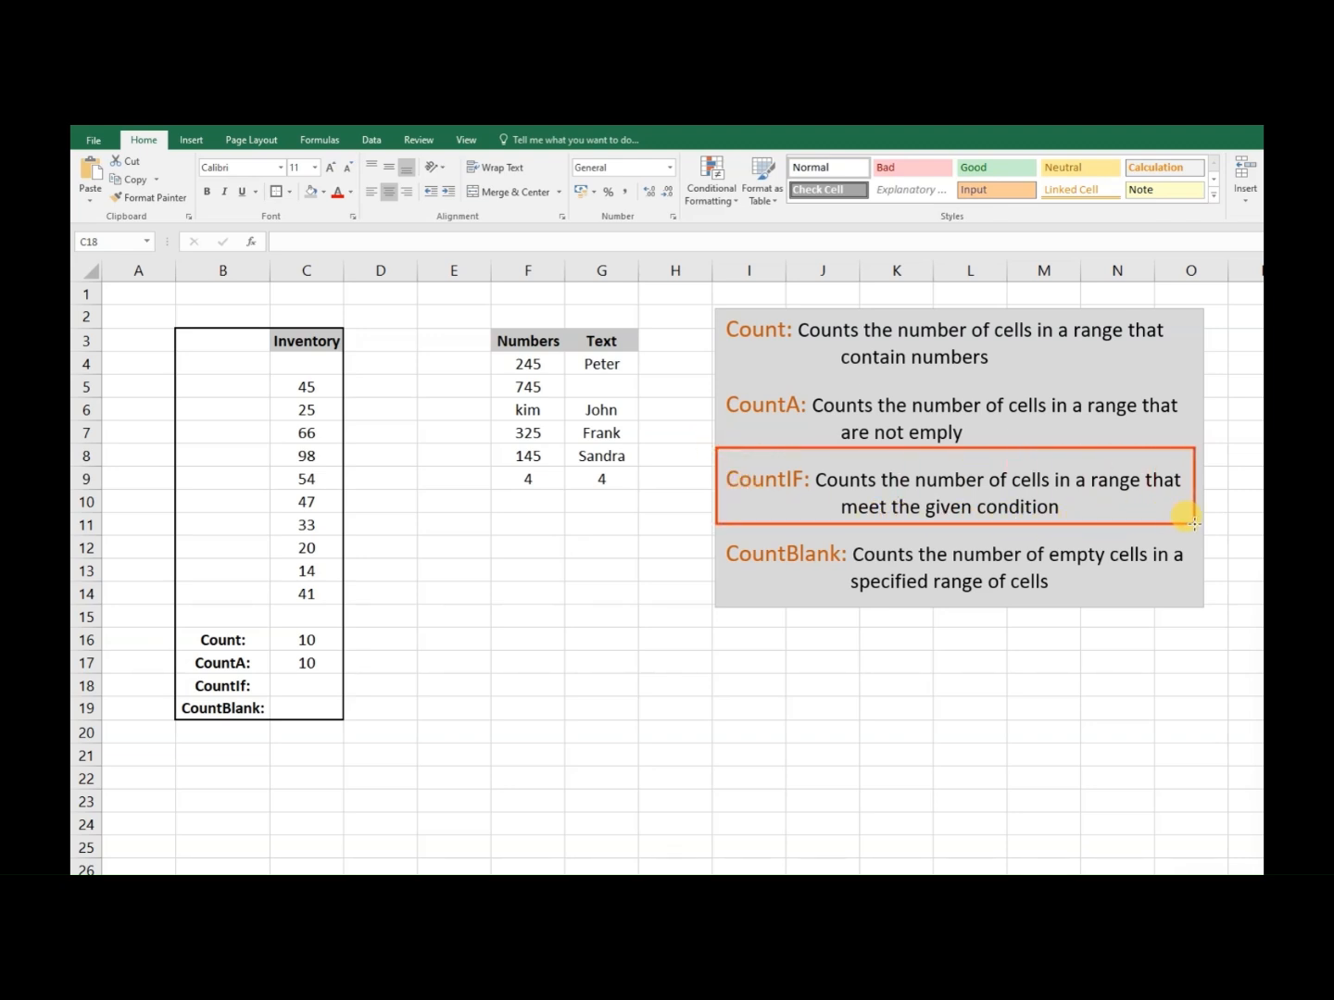
pyautogui.press('Escape')
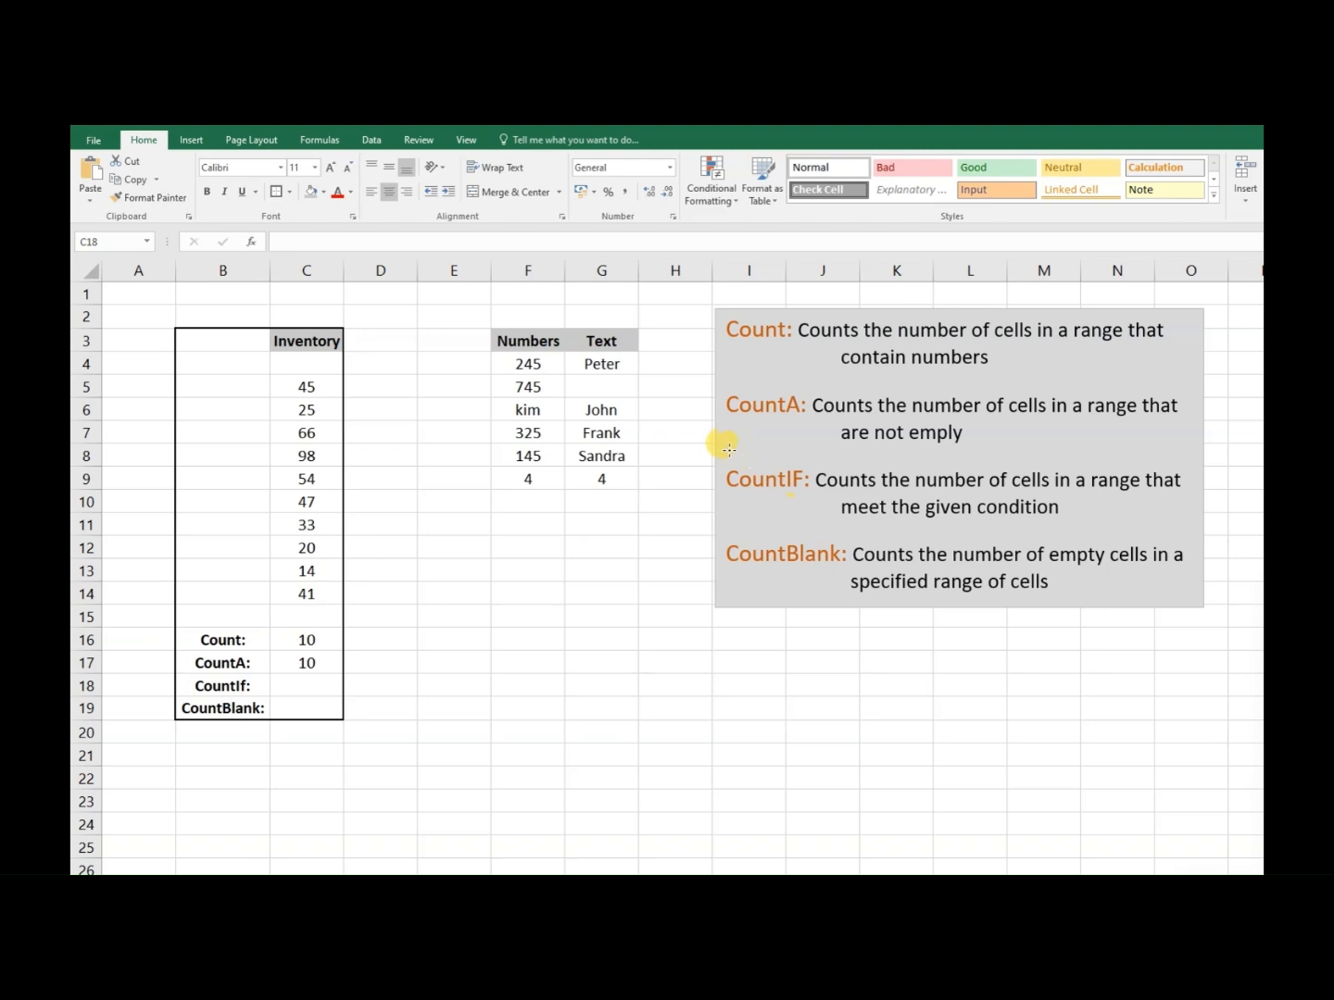
pyautogui.moveTo(714, 447)
pyautogui.mouseDown()
pyautogui.moveTo(887, 517)
pyautogui.moveTo(1192, 539)
pyautogui.mouseUp()
pyautogui.press('Escape')
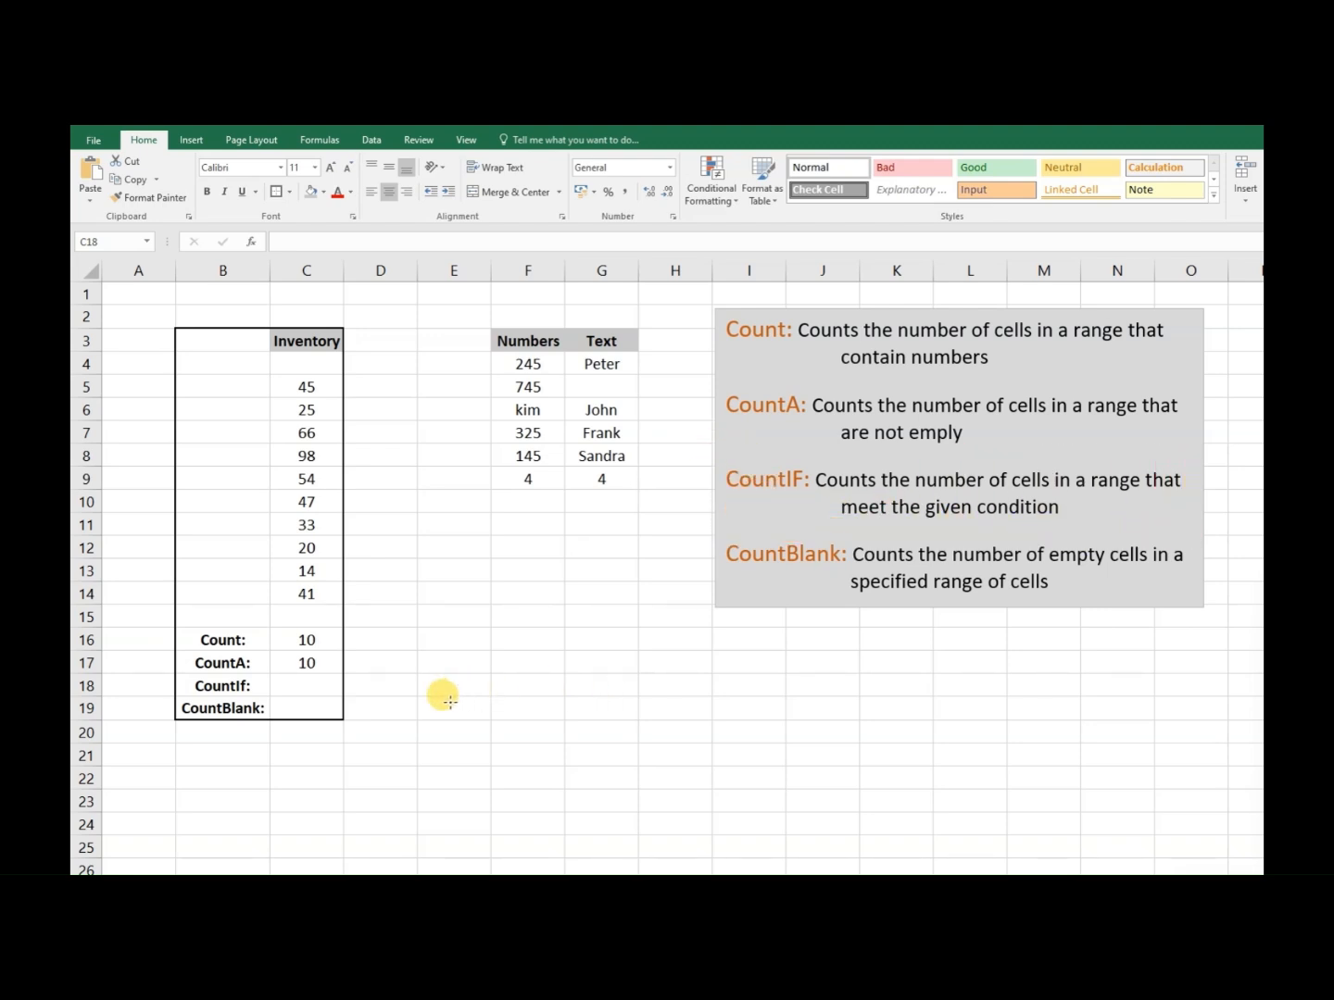
# - Start a COUNTIF formula in cell C18, beside the CountIf label
pyautogui.click(313, 687)
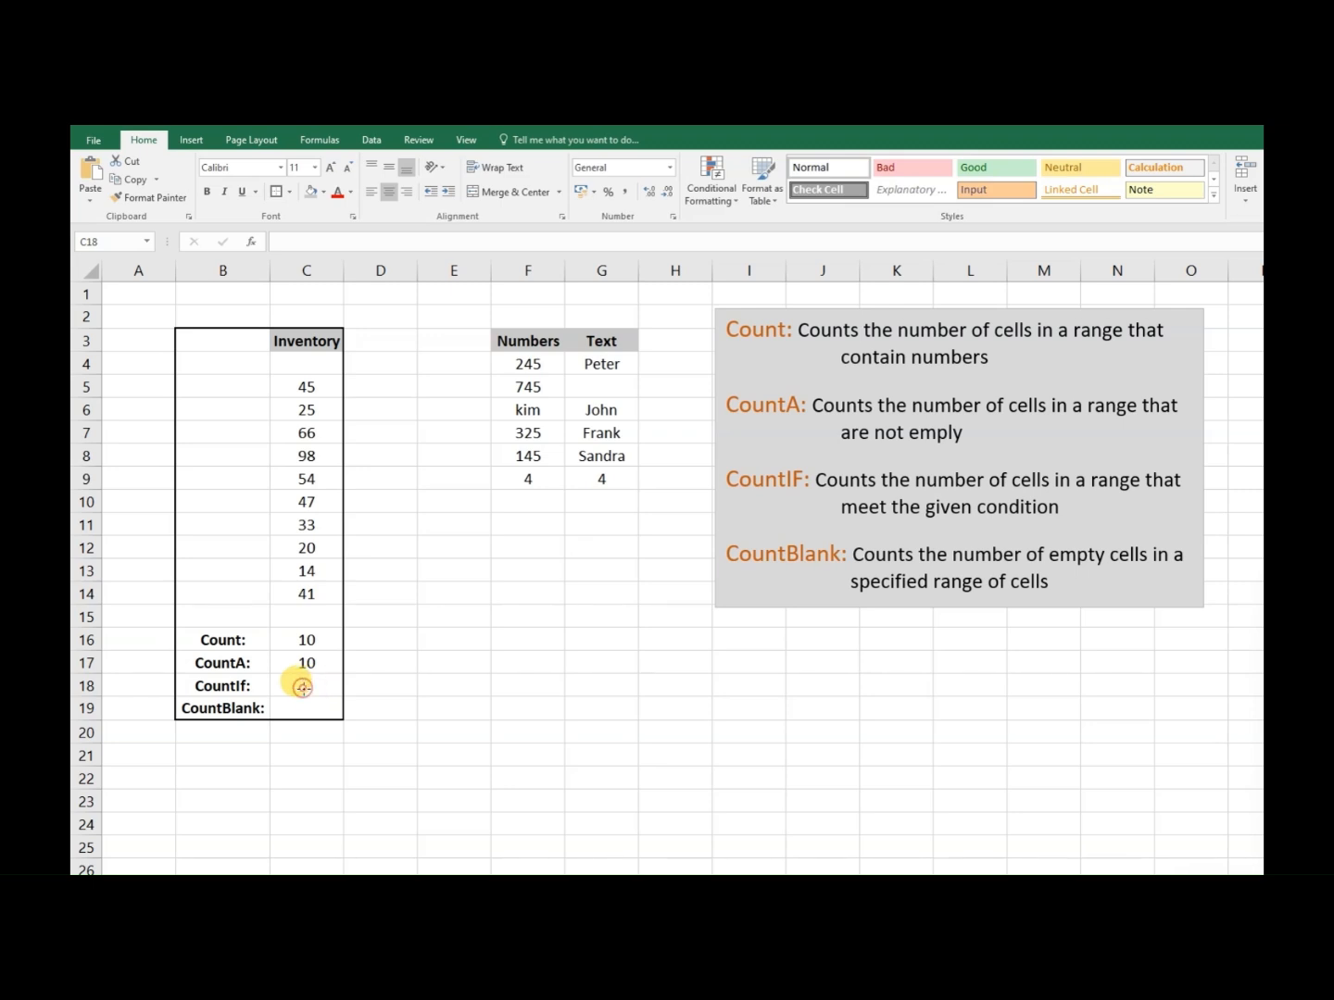
pyautogui.write('=cou')
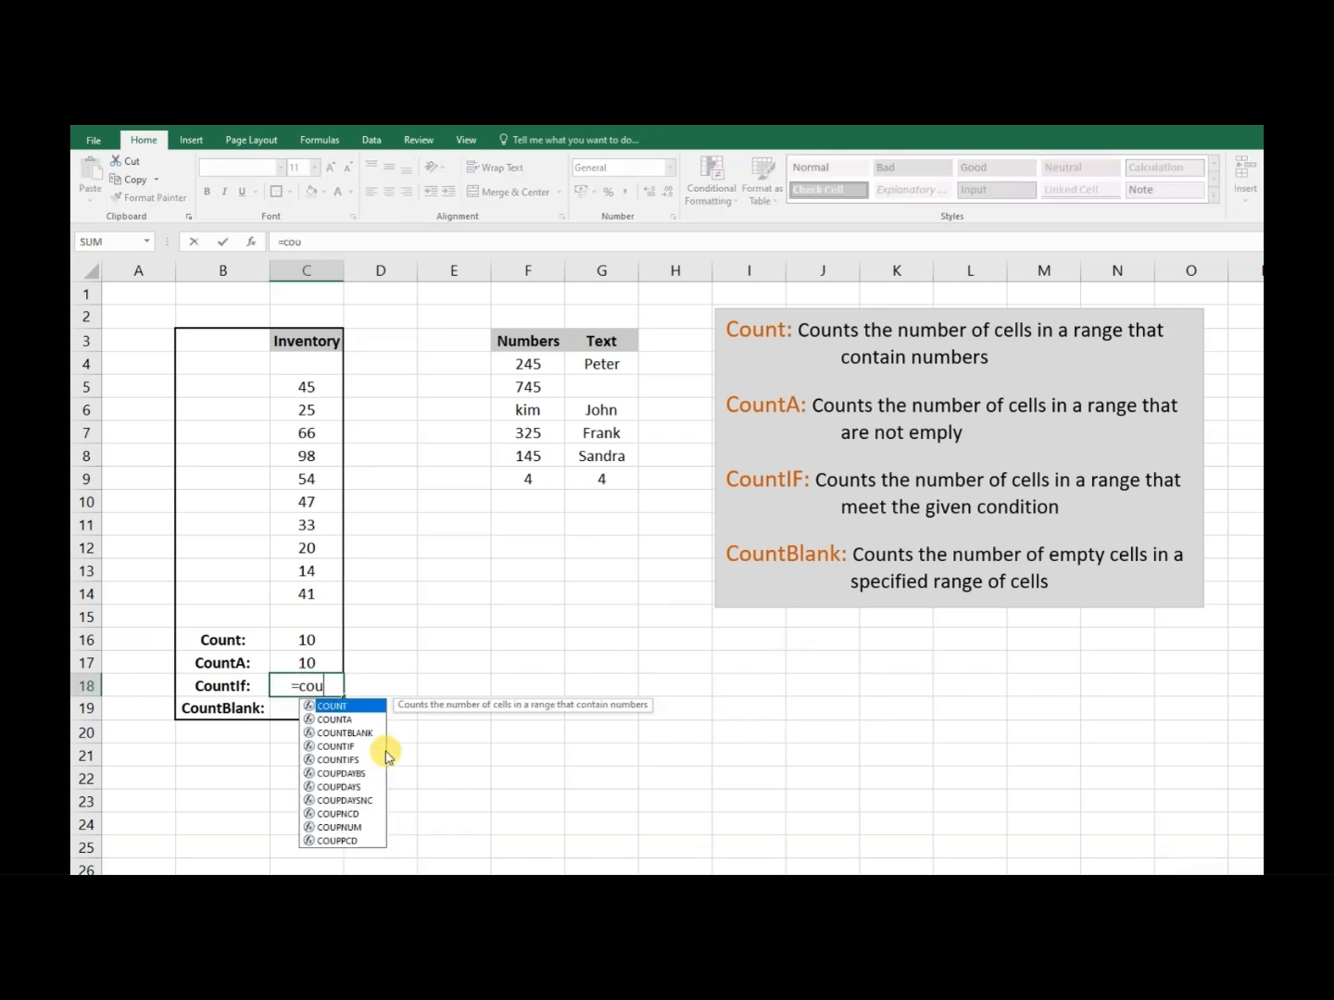
pyautogui.write('nfif')
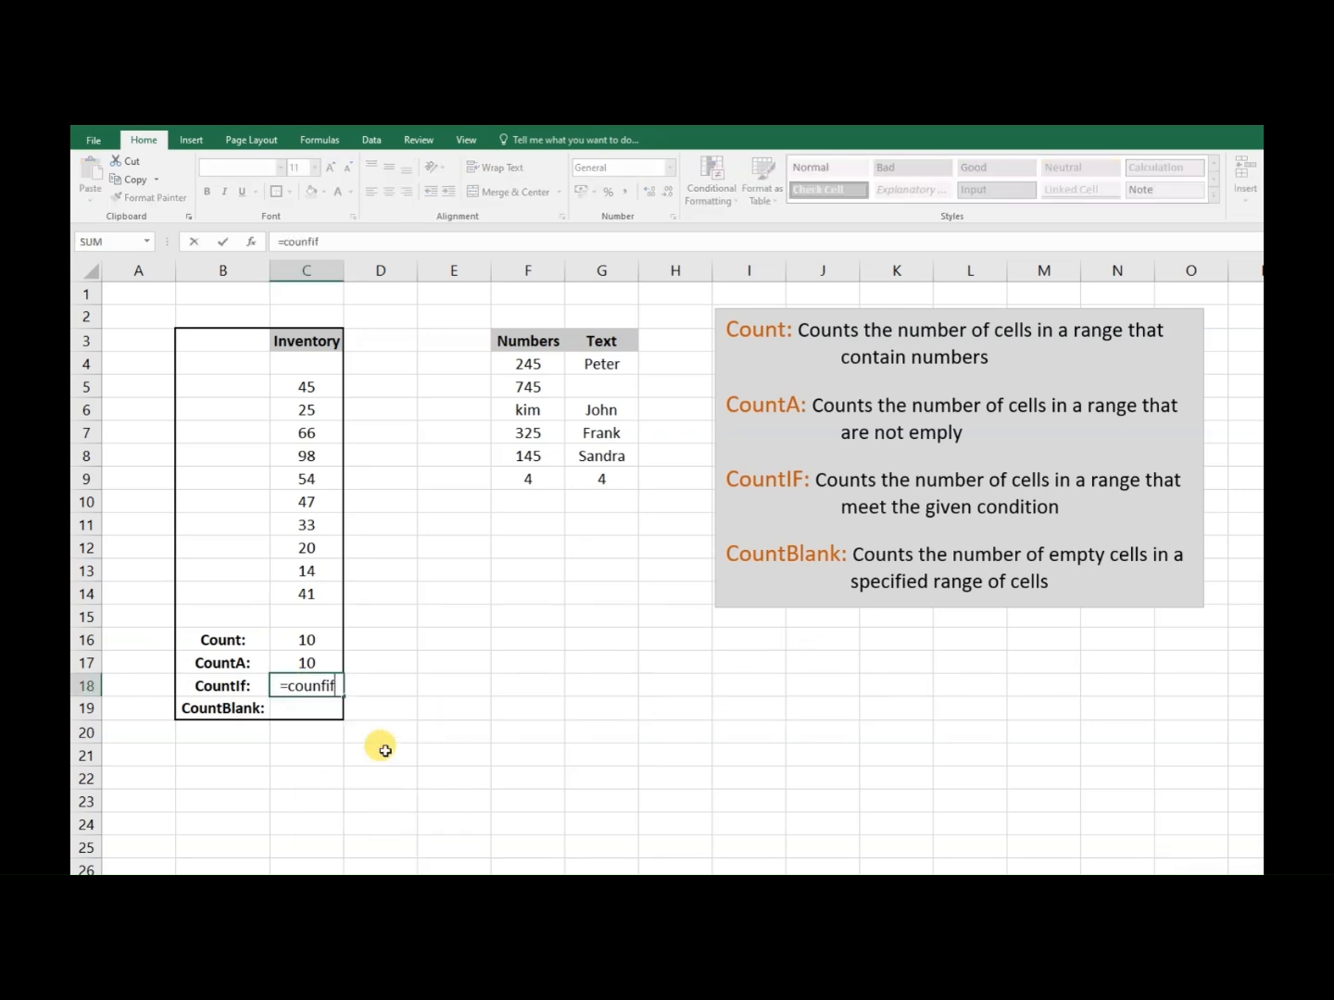
pyautogui.press('BackSpace')
pyautogui.press('BackSpace')
pyautogui.press('BackSpace')
pyautogui.write('t')
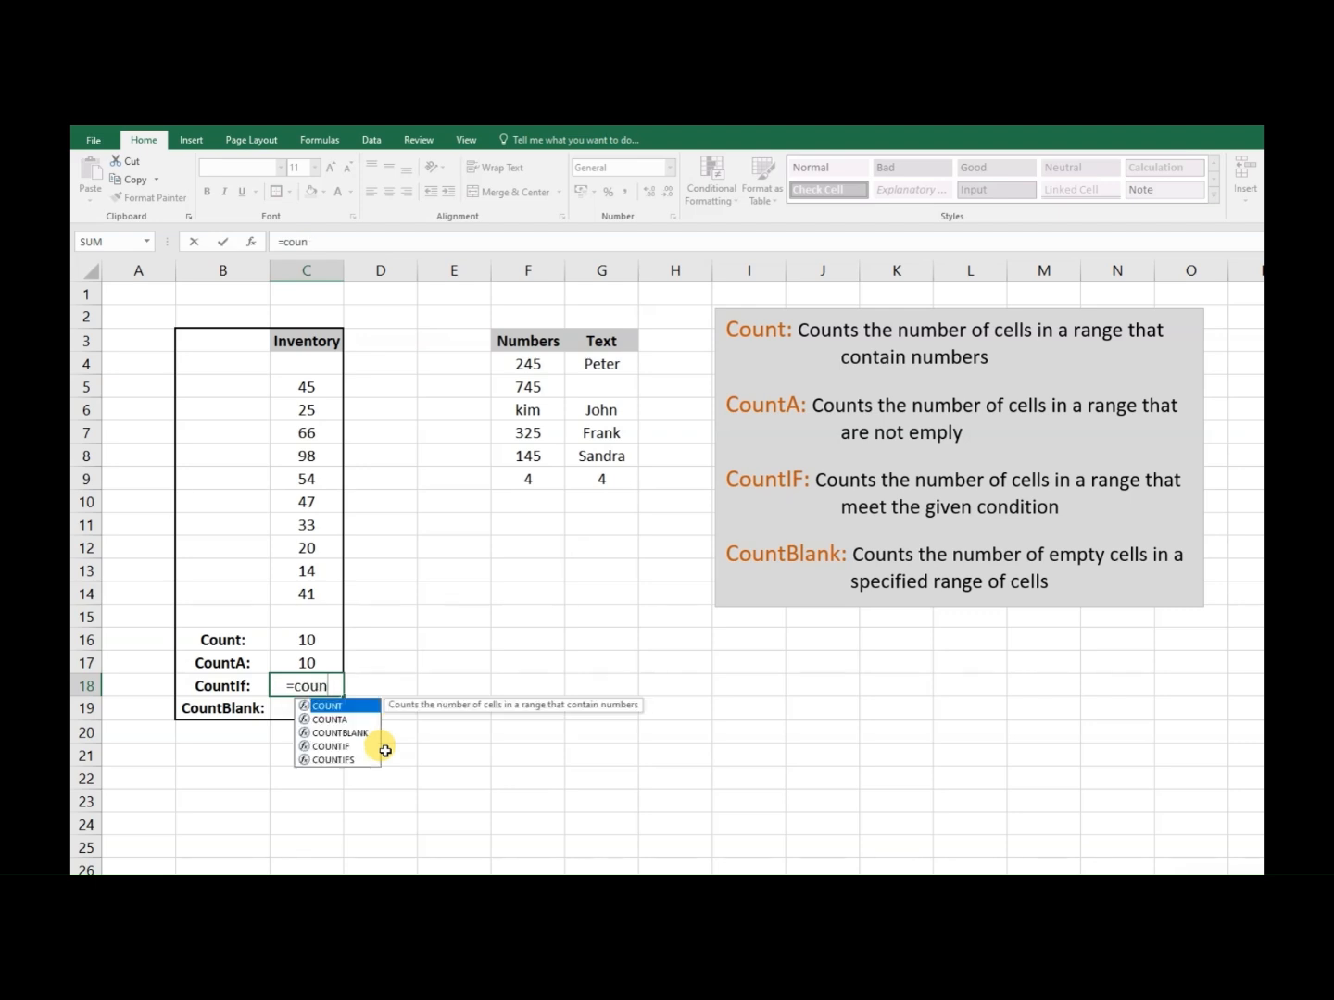
pyautogui.write('if')
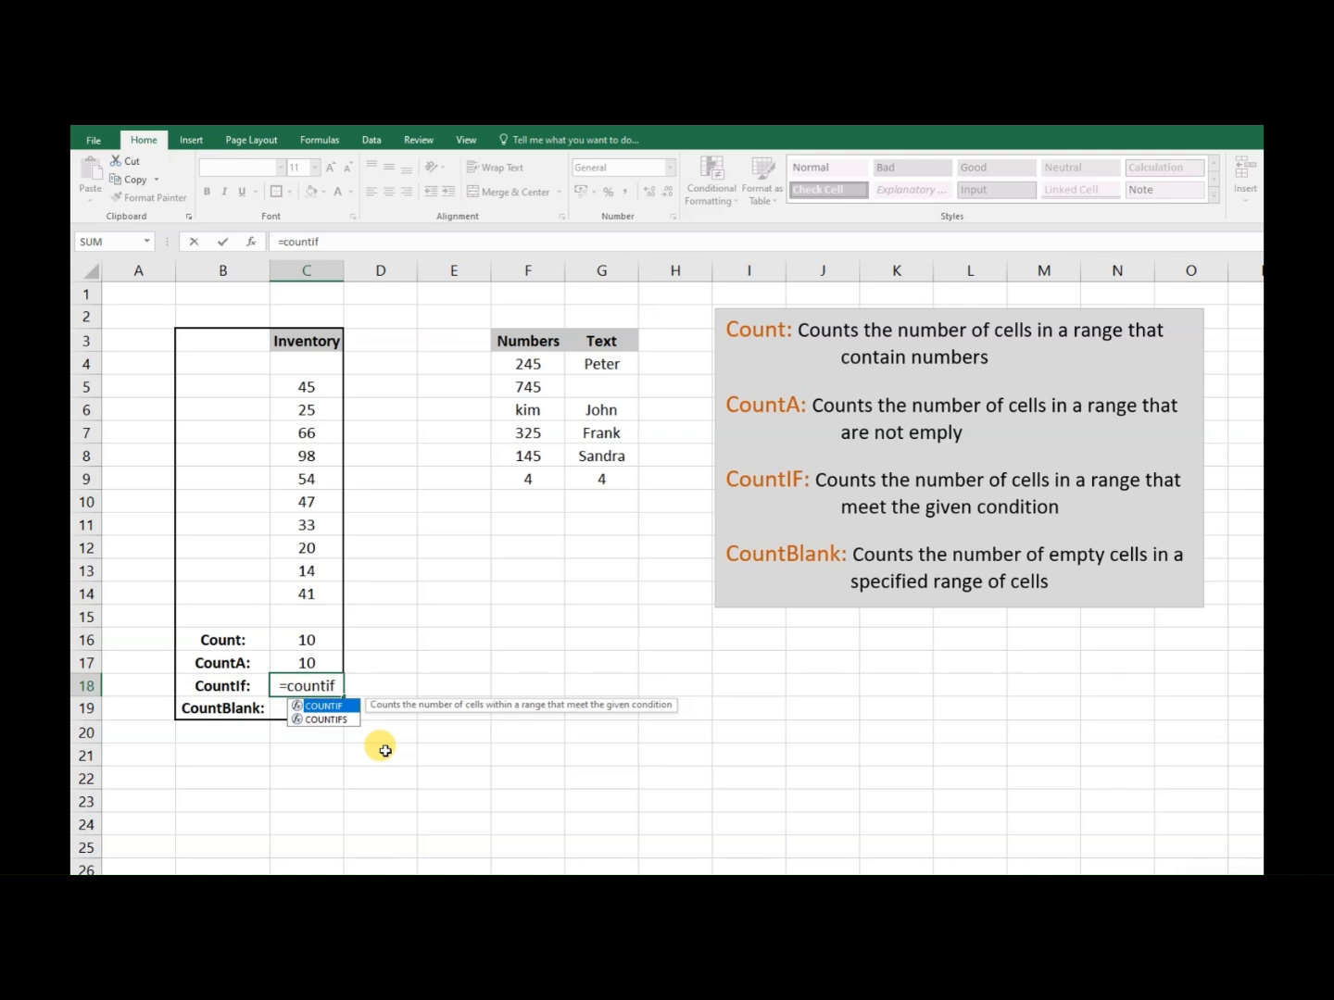
pyautogui.write('(')
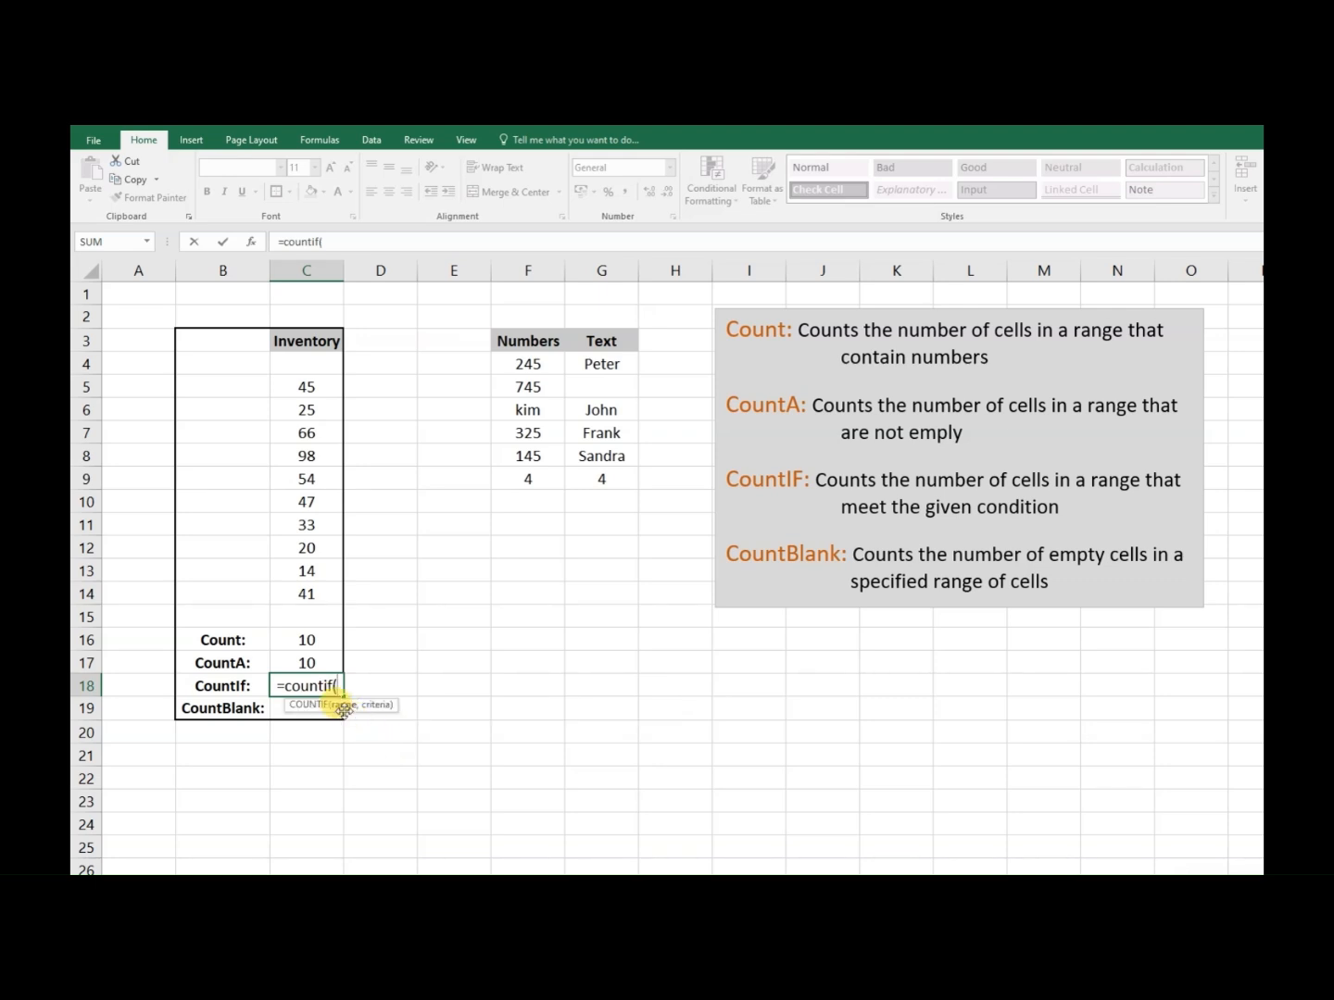
# - Complete the COUNTIF formula in C18 with the inventory range C5:C14 and the criterion "=35"
pyautogui.moveTo(292, 382); pyautogui.dragTo(311, 587)
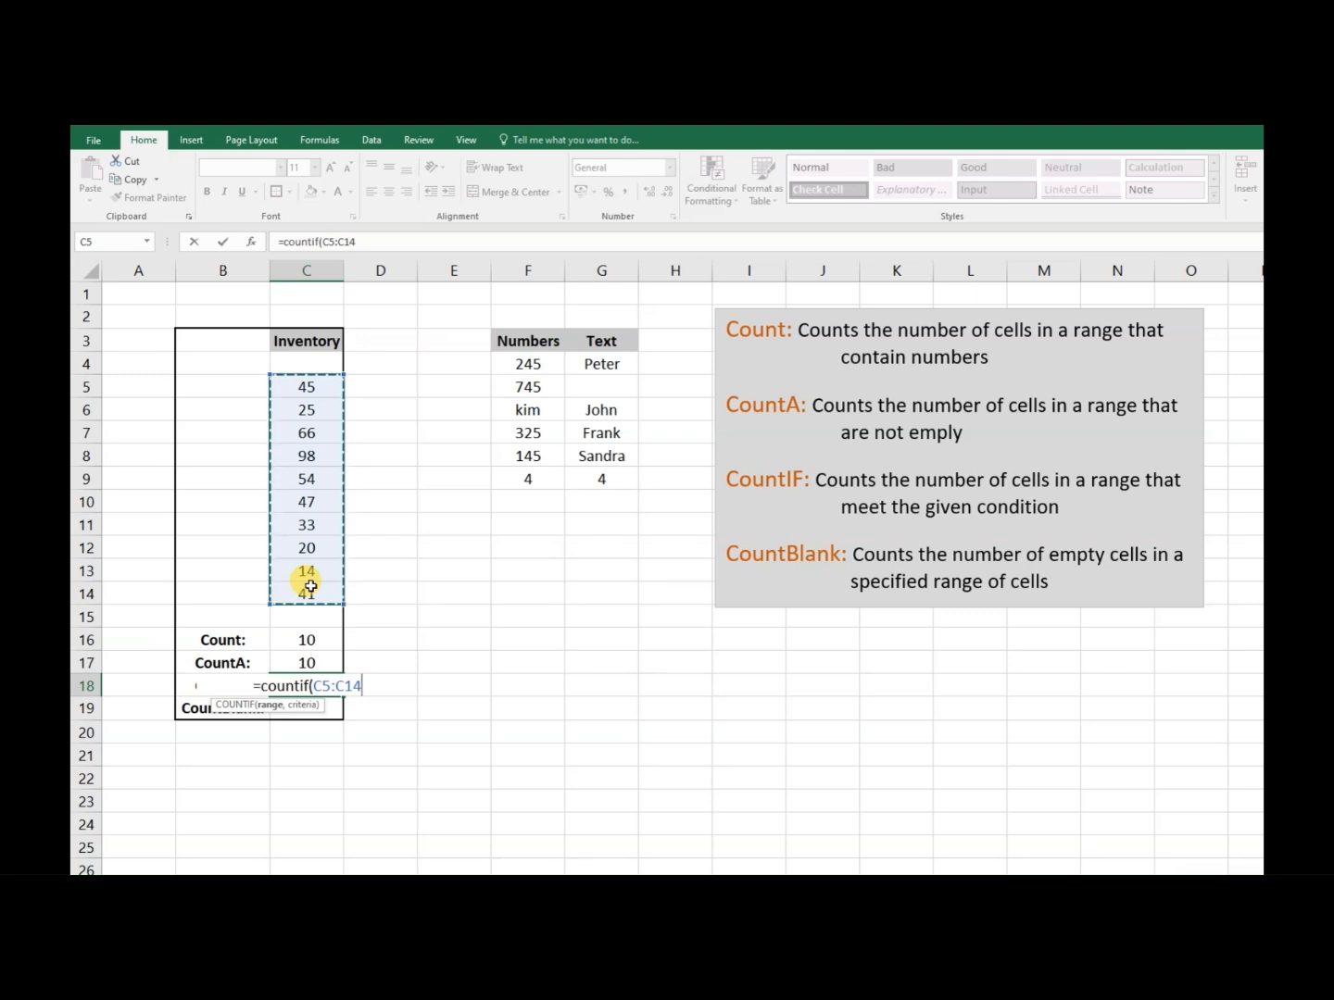
pyautogui.write(',')
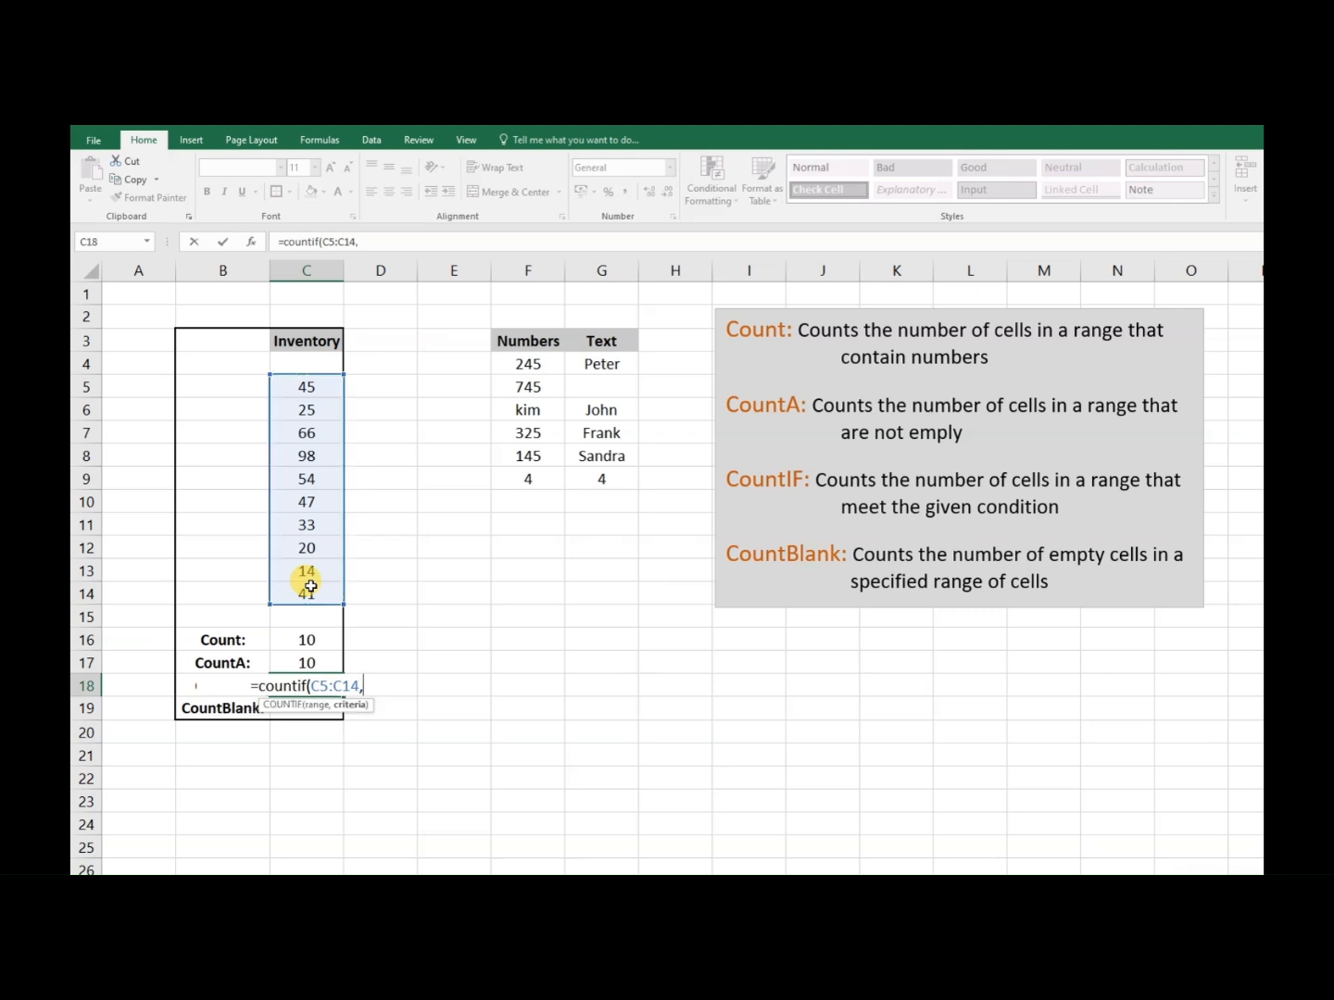
pyautogui.write('""')
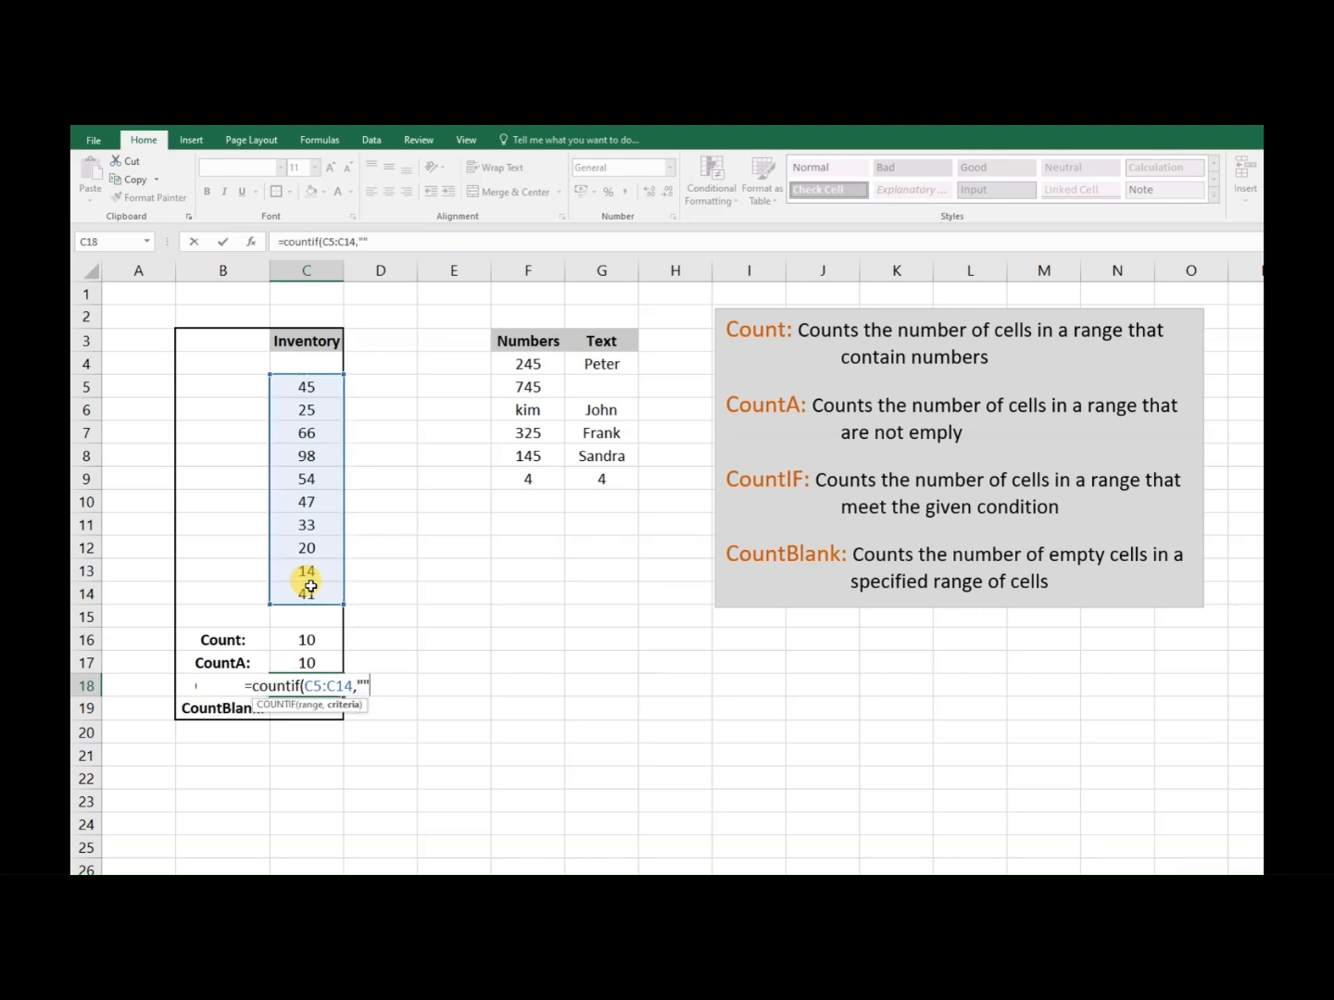
pyautogui.click(364, 685)
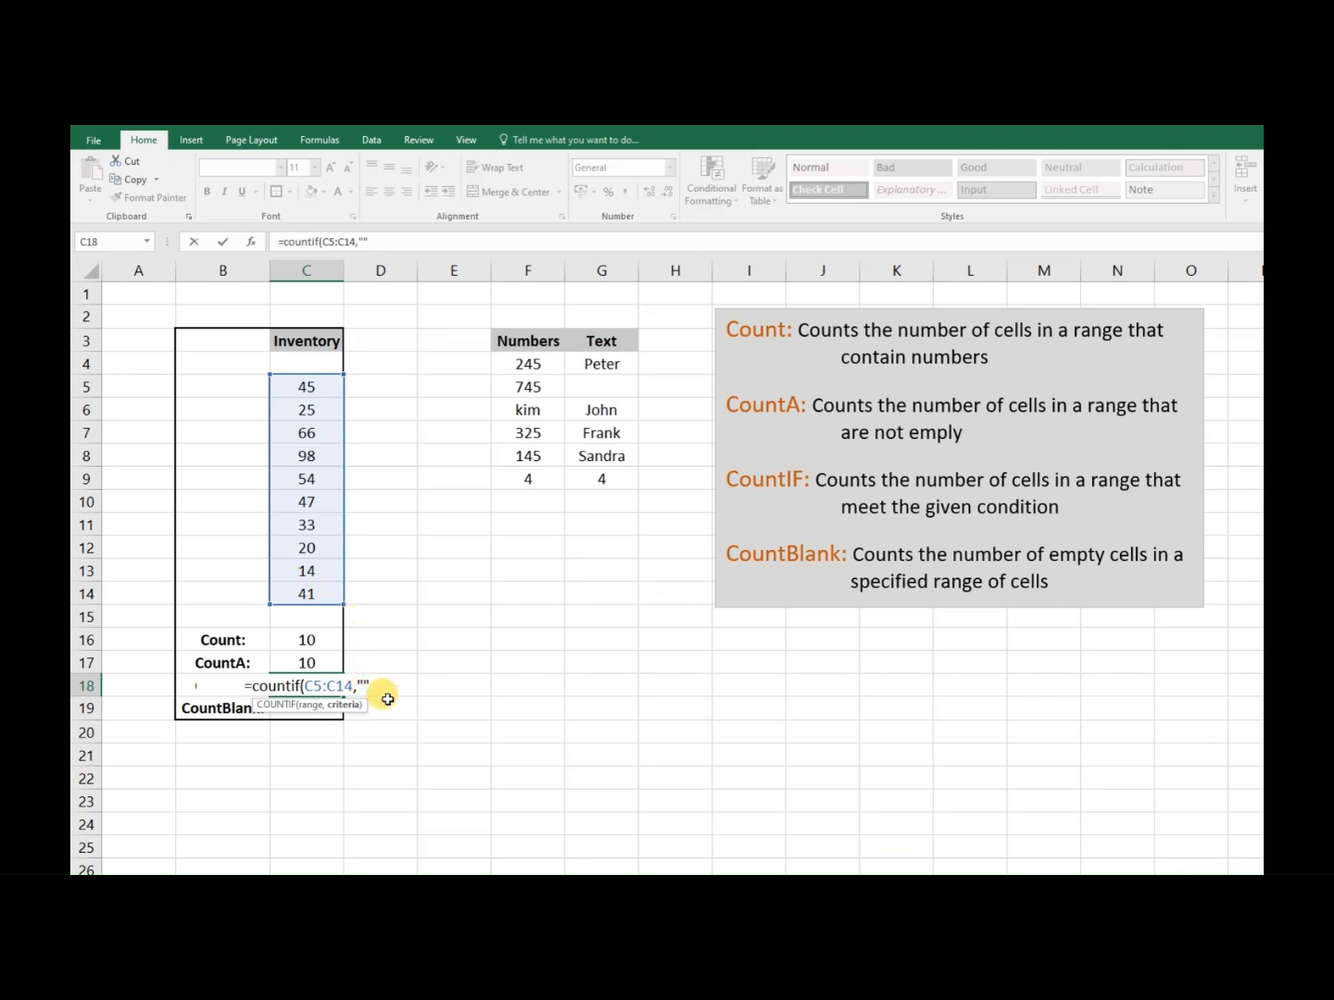
pyautogui.write('=')
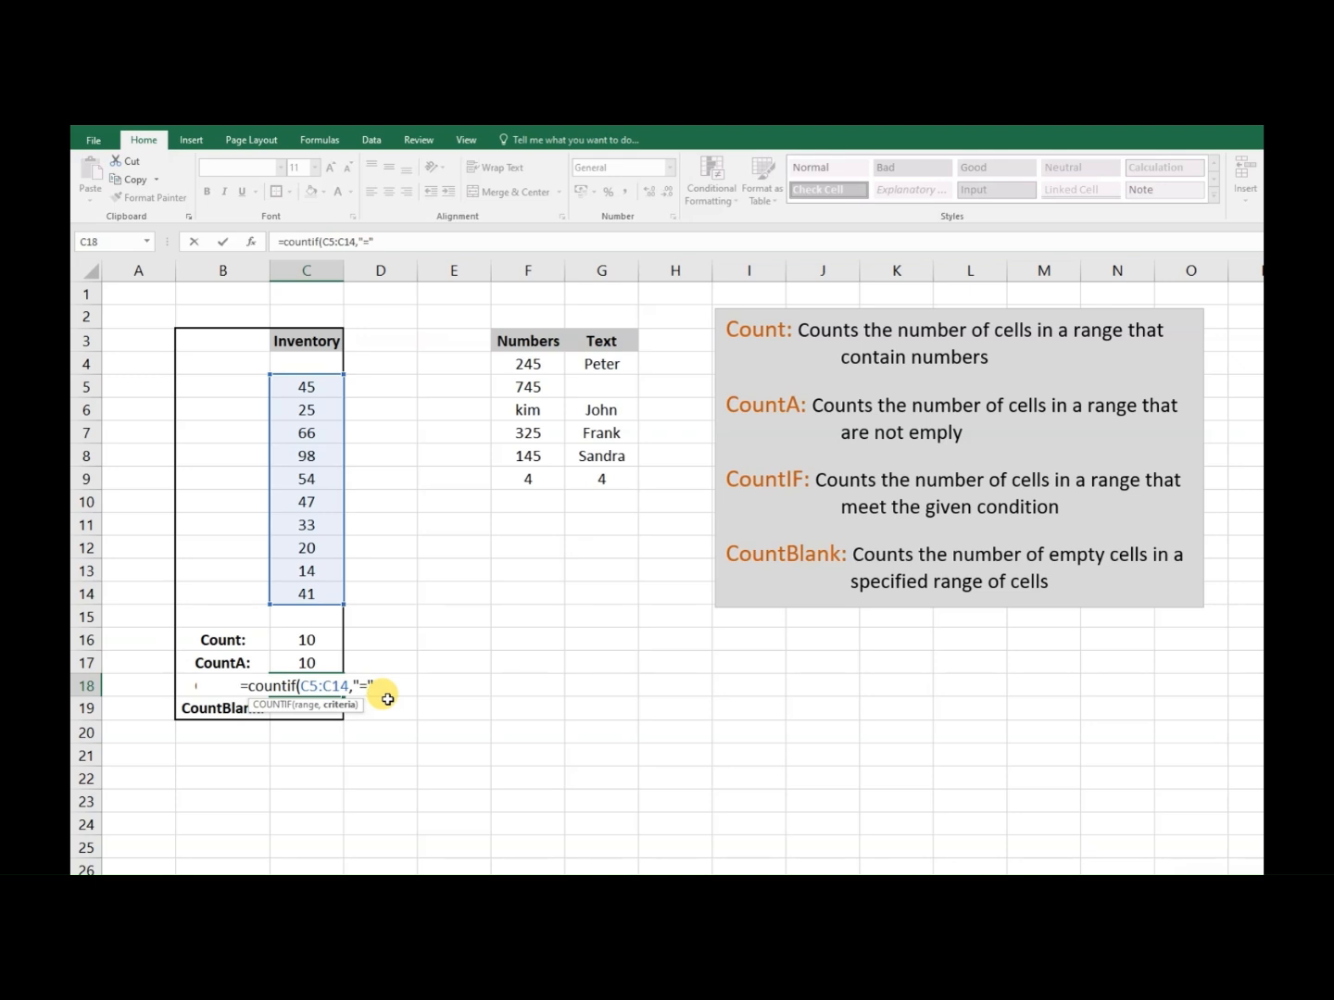
pyautogui.write('35')
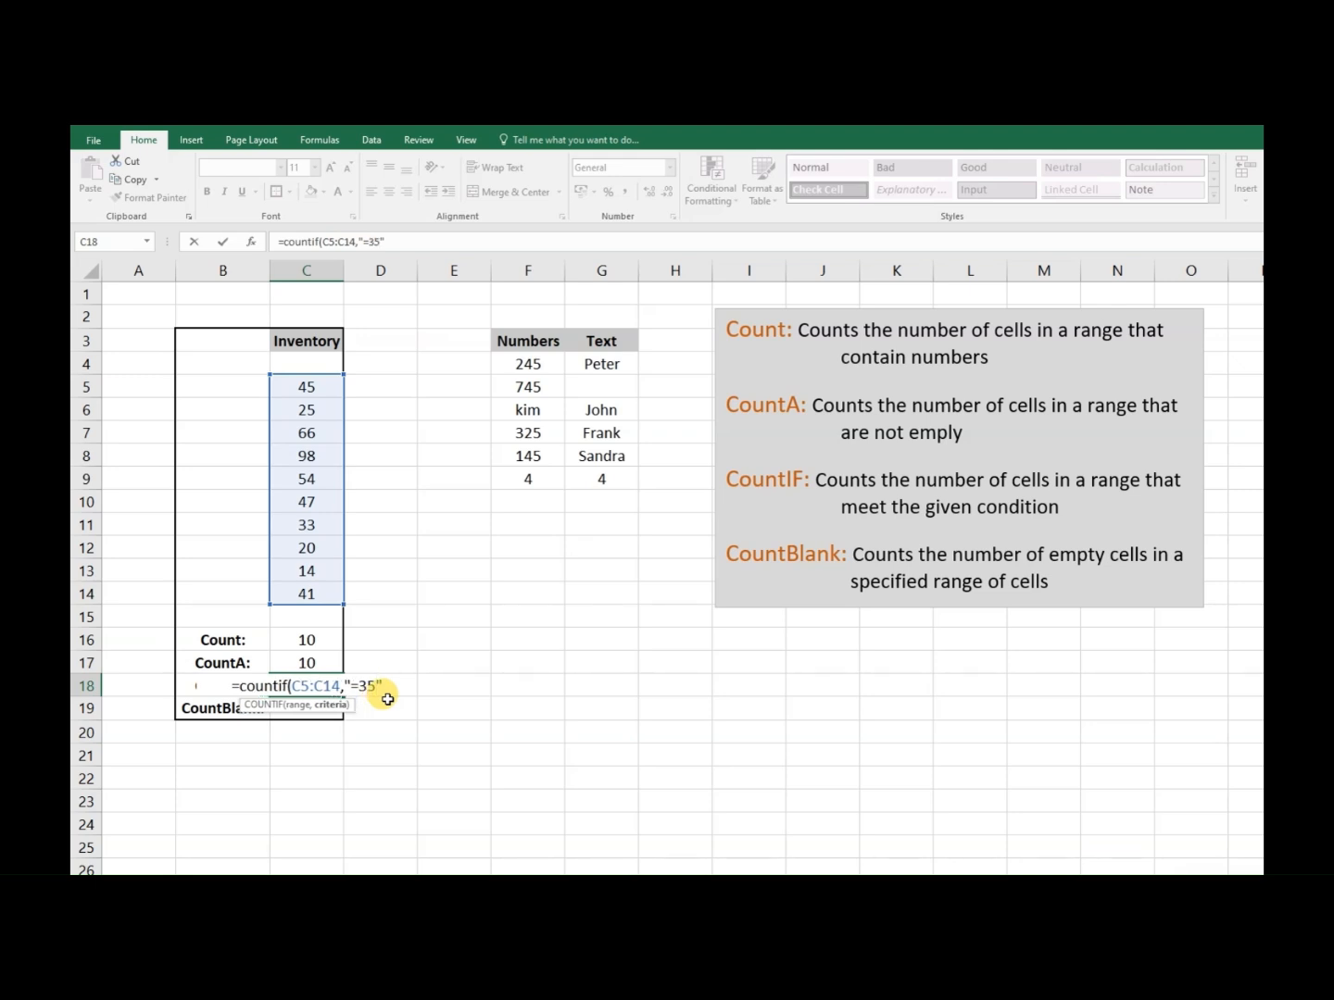
pyautogui.press('Return')
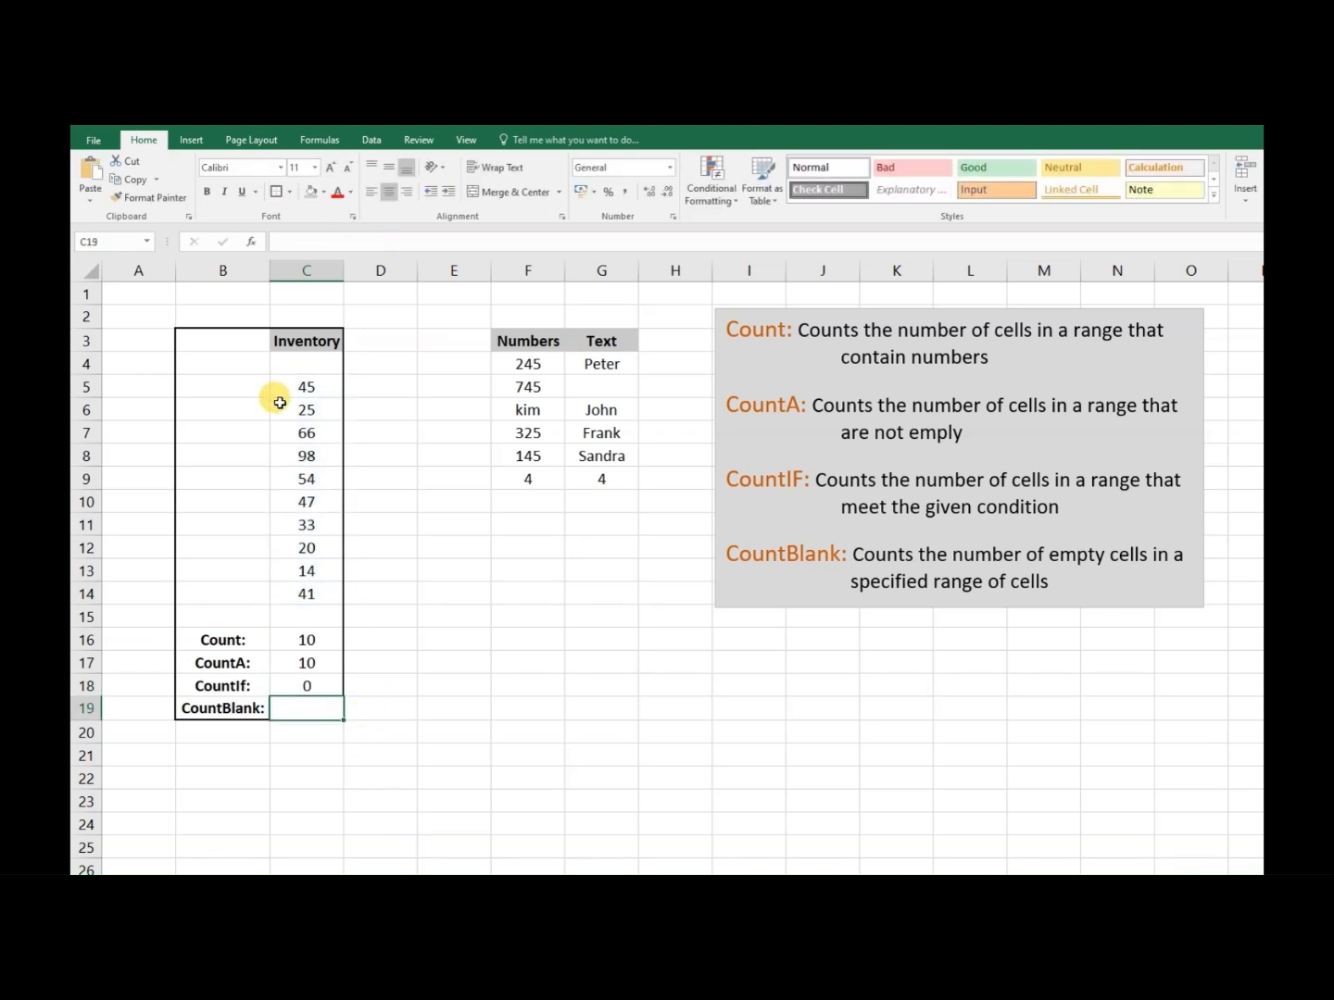
# - Change the criterion of the COUNTIF formula in cell C18 to "=20"
pyautogui.click(310, 683)
pyautogui.doubleClick(310, 682)
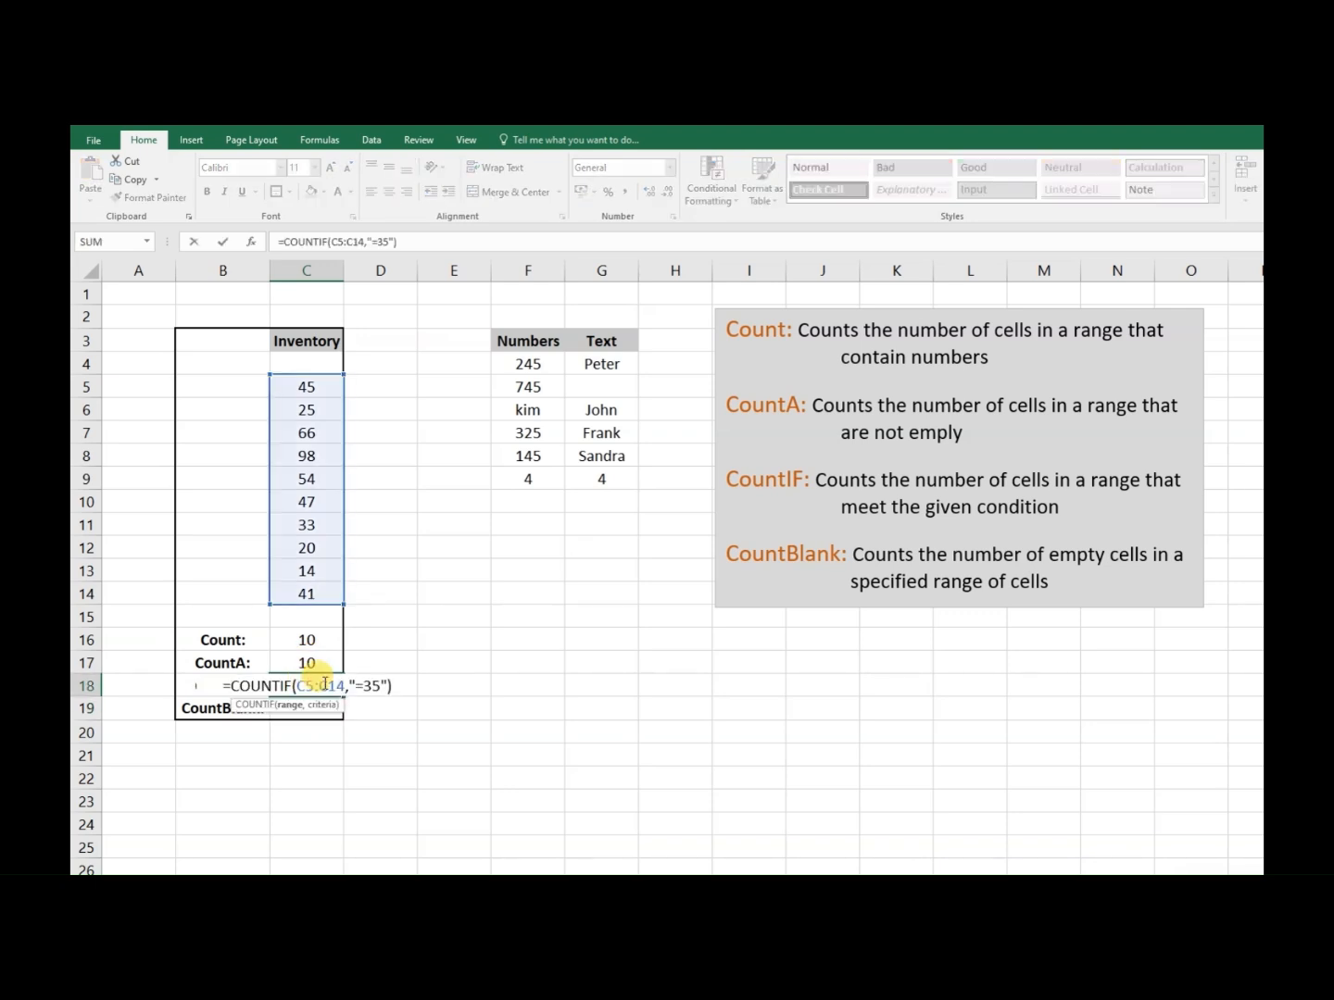
pyautogui.click(370, 686)
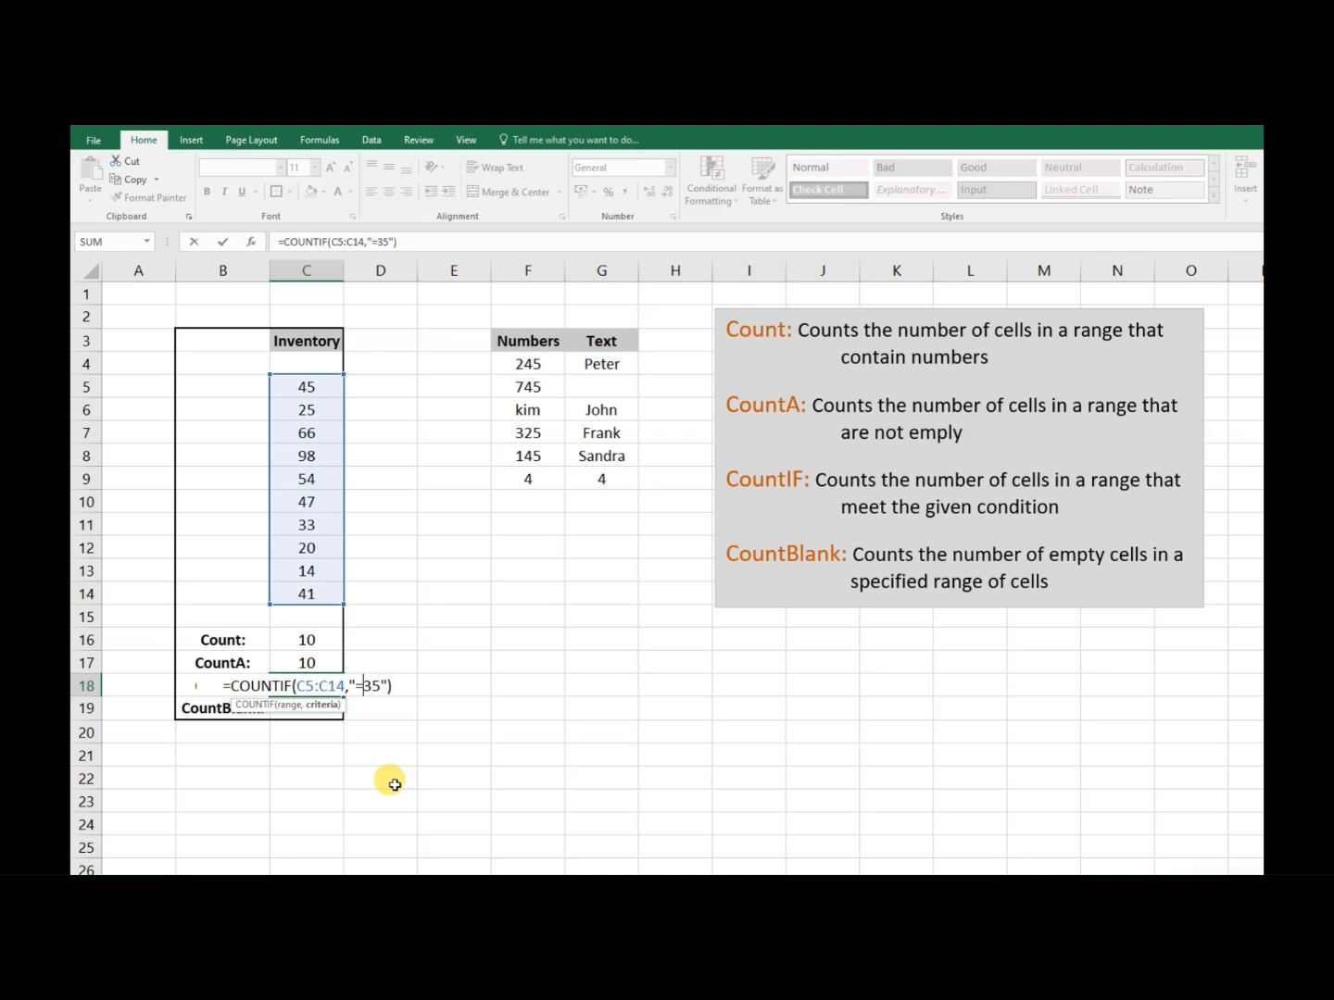
pyautogui.press('BackSpace')
pyautogui.press('BackSpace')
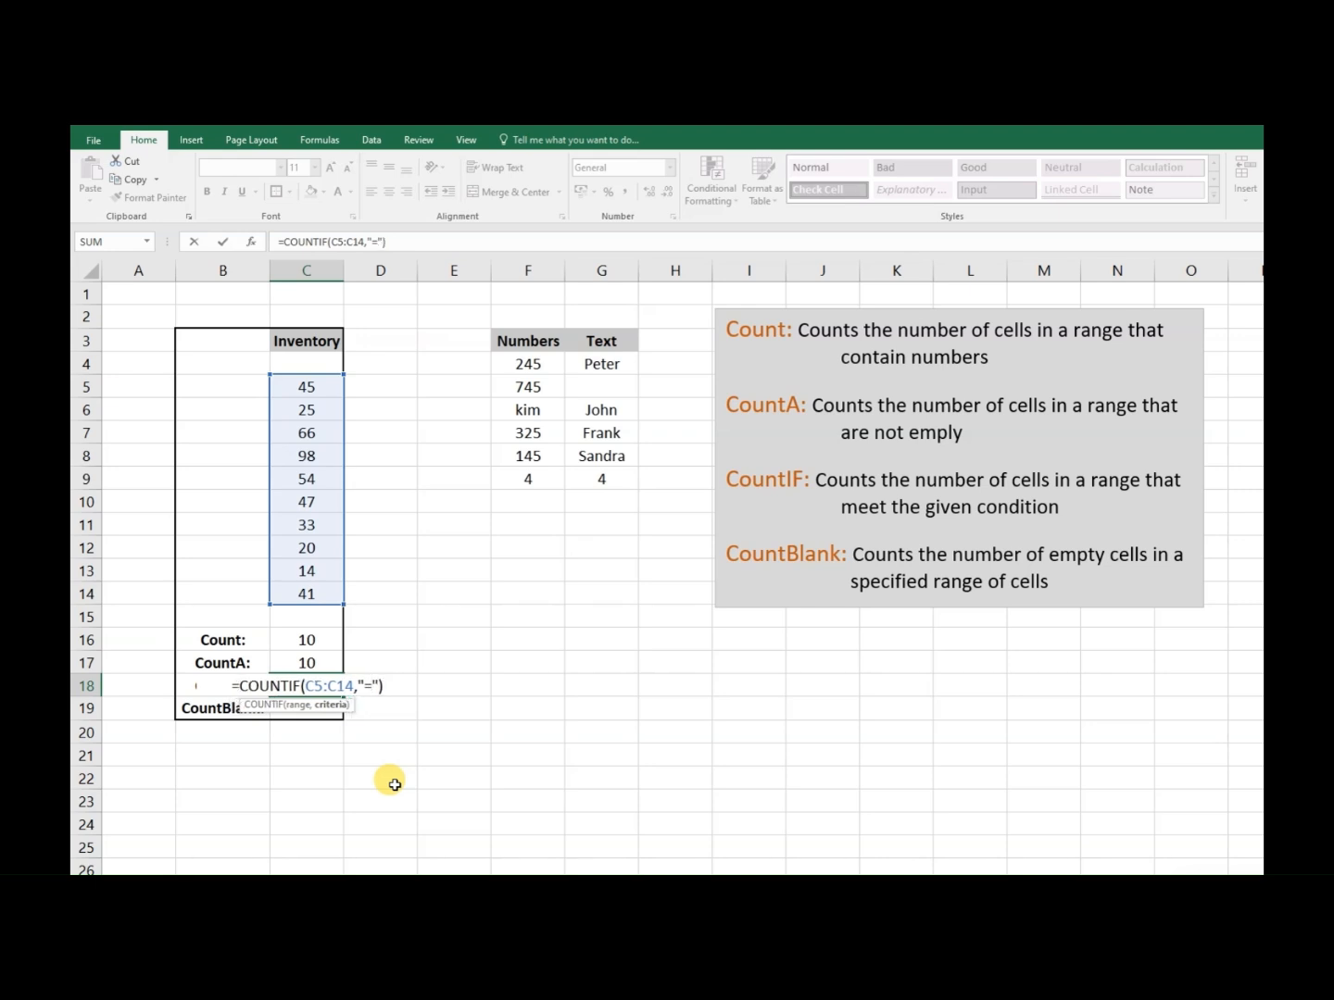
pyautogui.write('20')
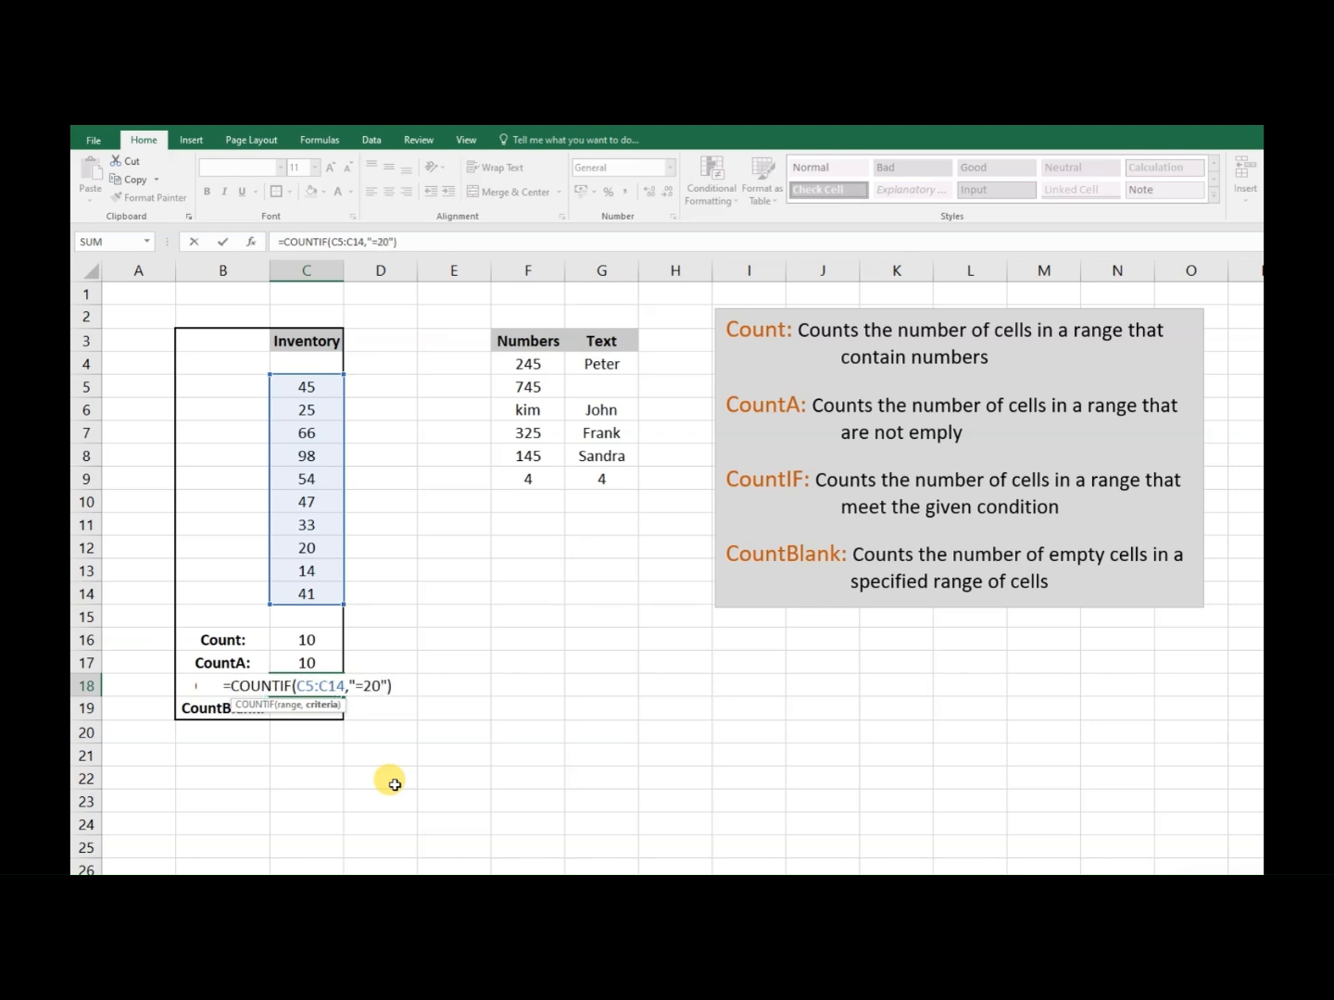
pyautogui.press('Return')
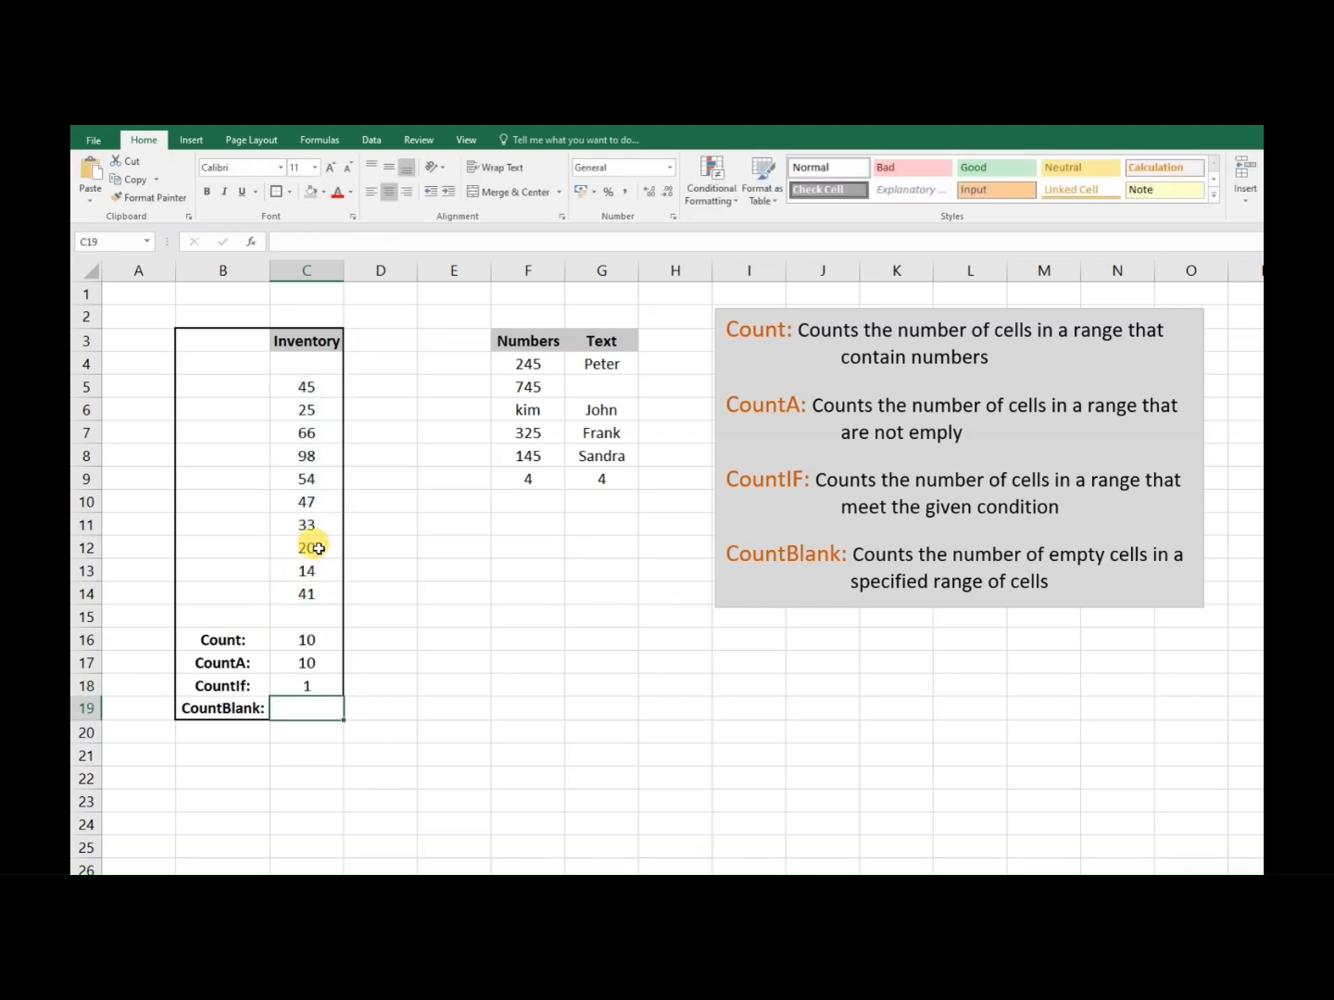
pyautogui.click(854, 563)
pyautogui.press('Escape')
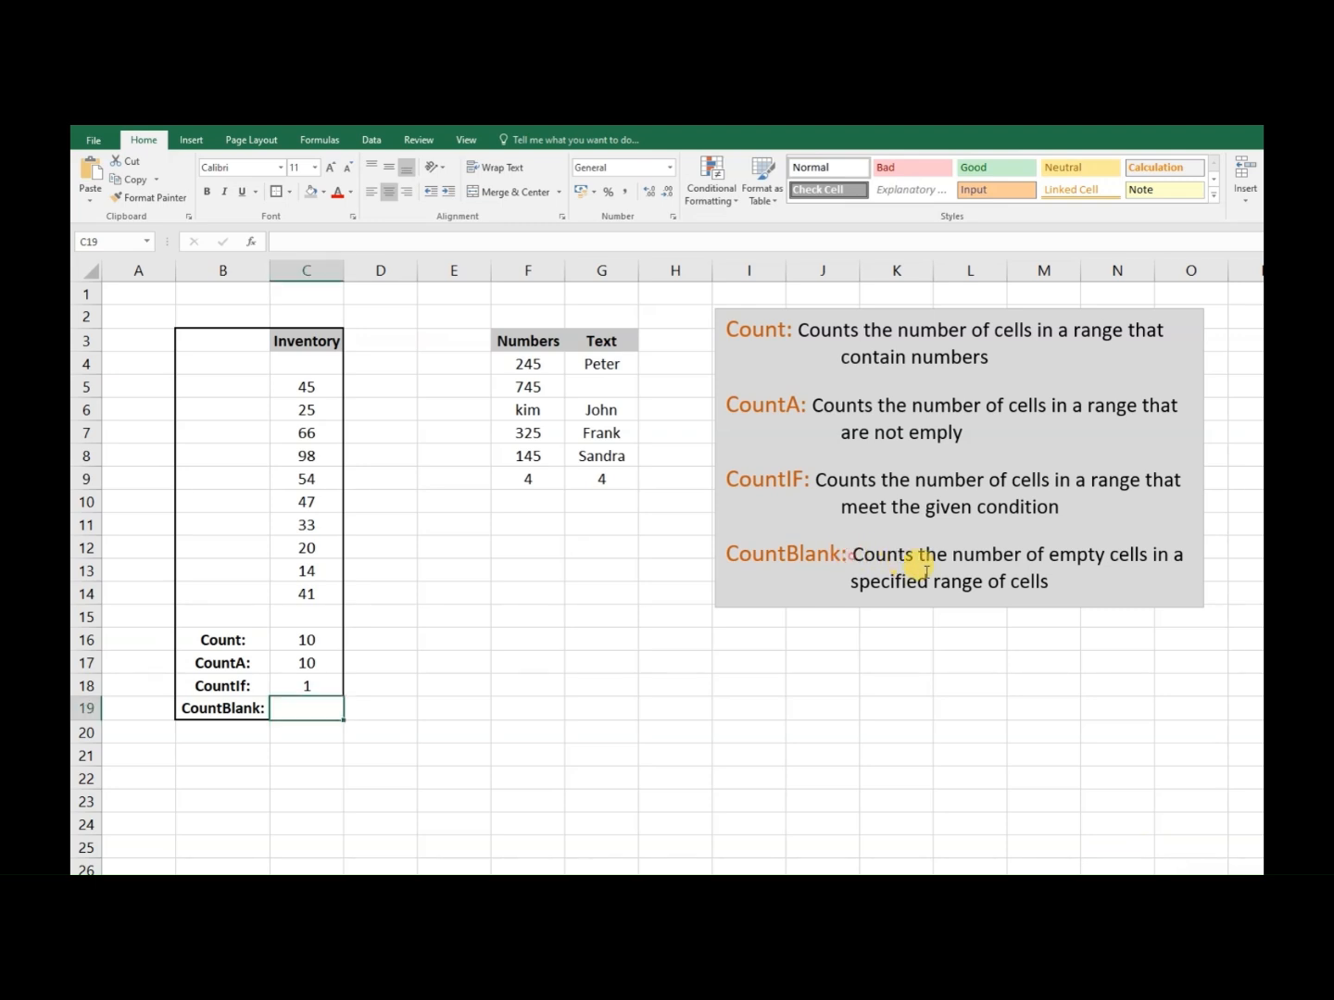
pyautogui.moveTo(861, 555); pyautogui.dragTo(1070, 569)
pyautogui.click(844, 692)
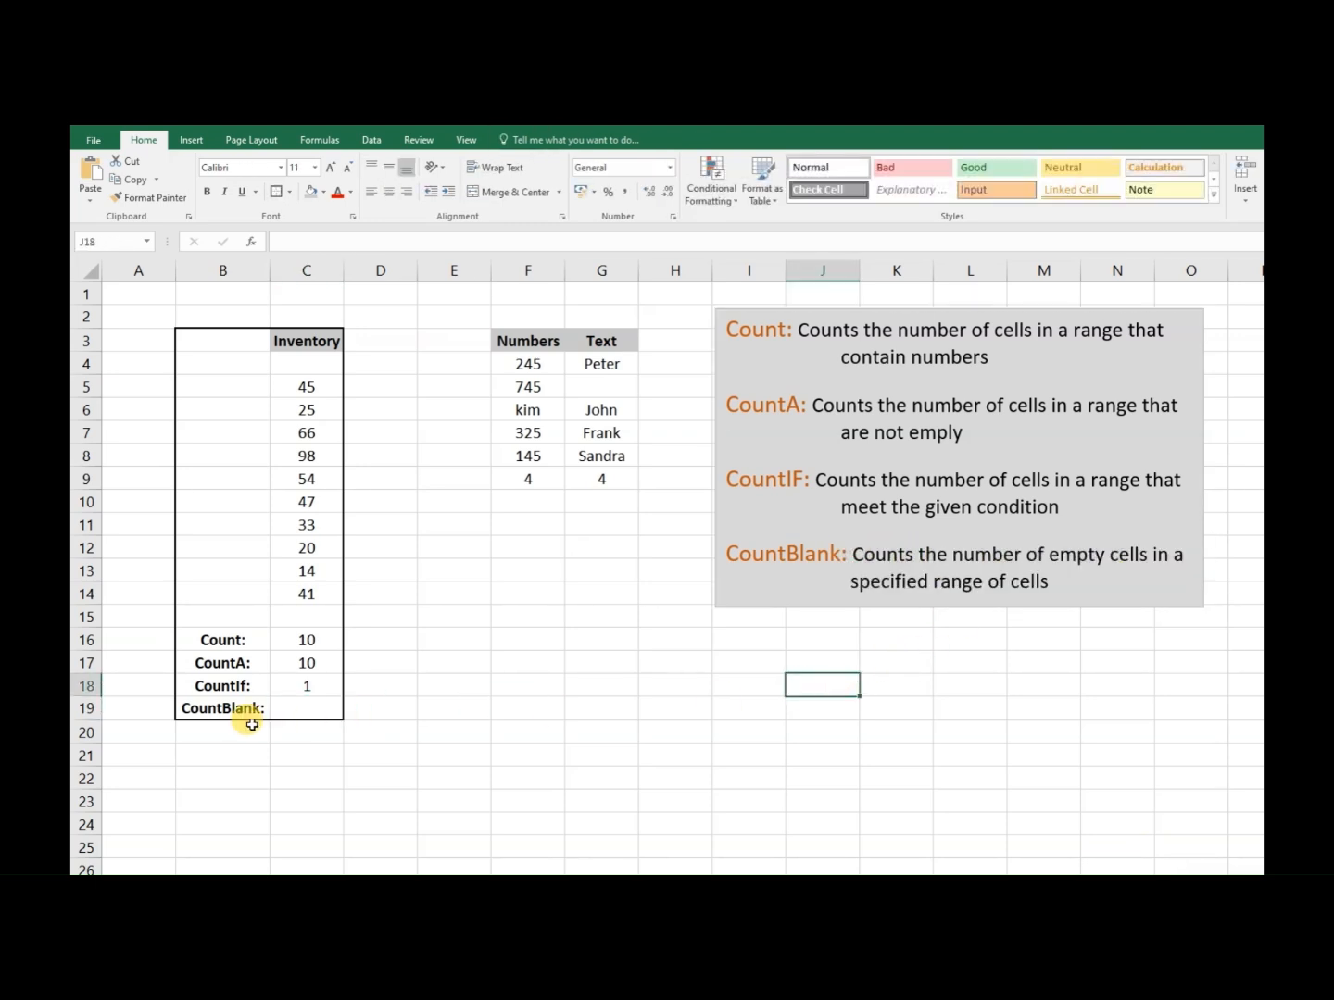
pyautogui.click(308, 708)
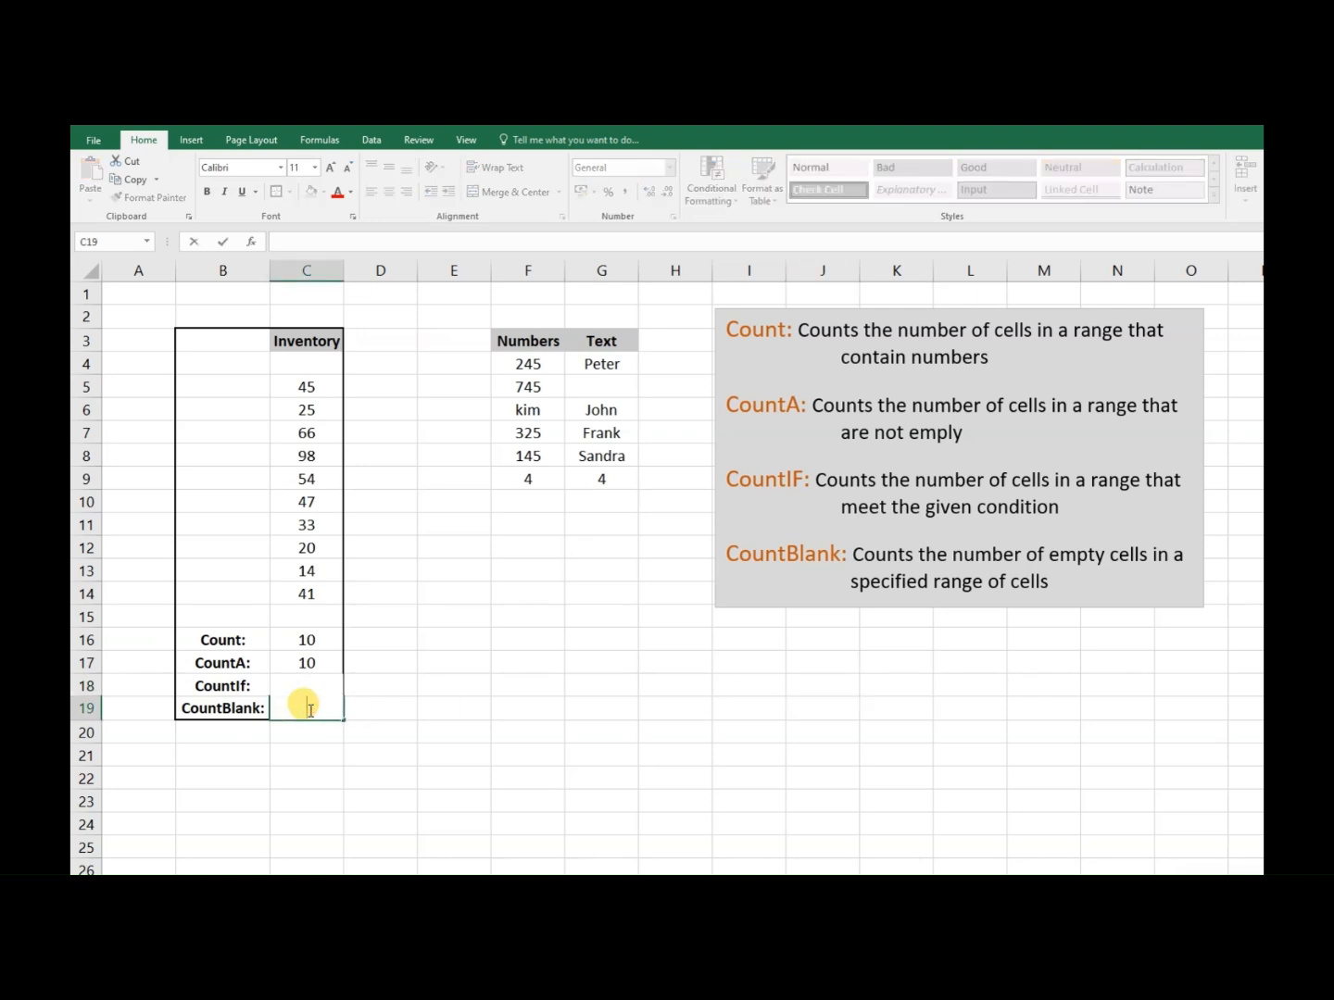
pyautogui.write('=')
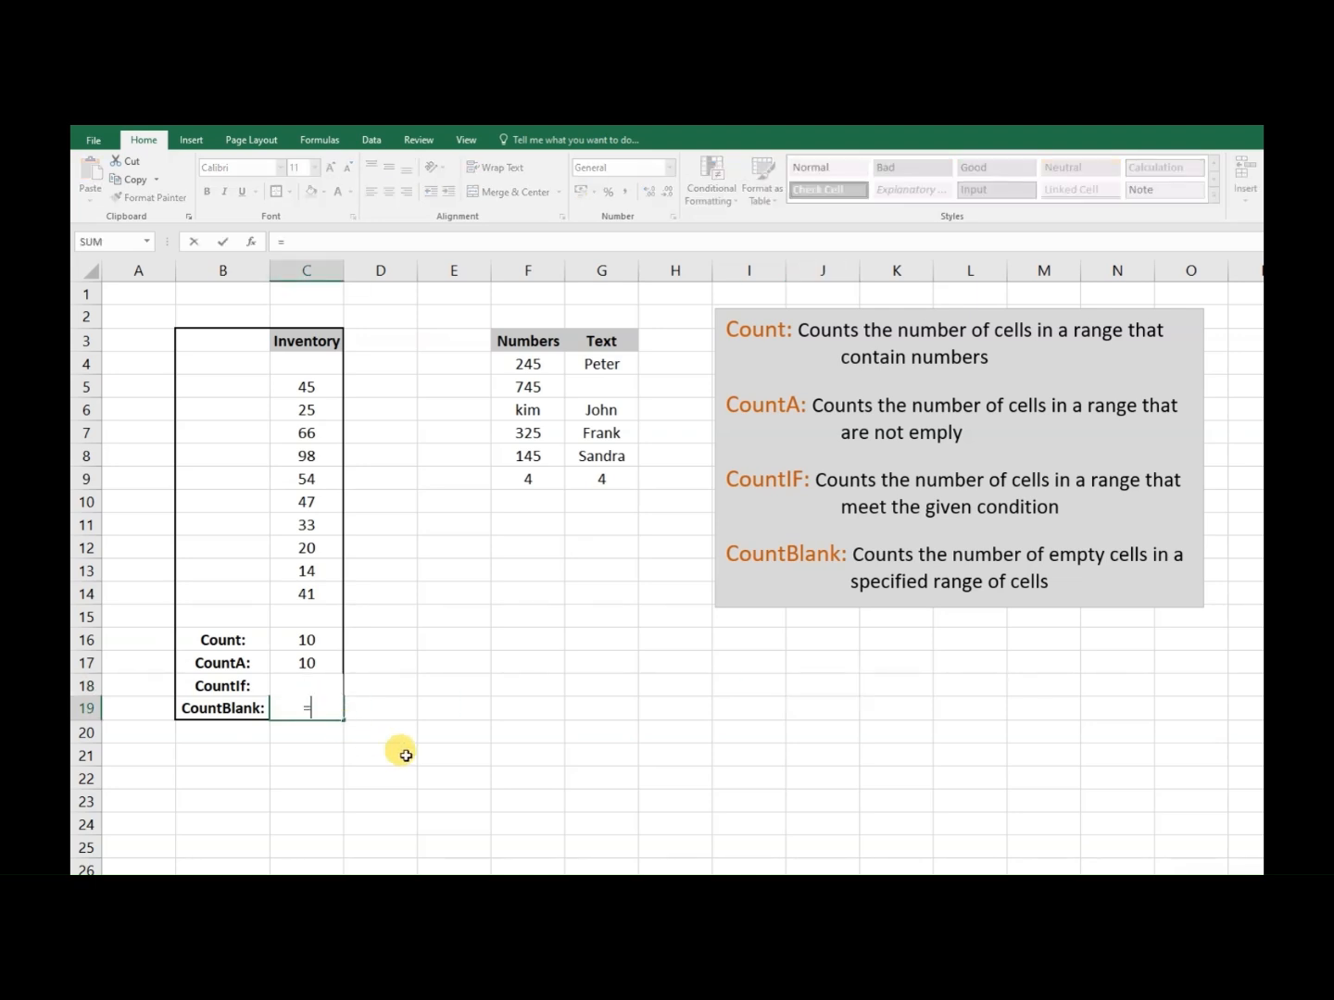
pyautogui.write('countb')
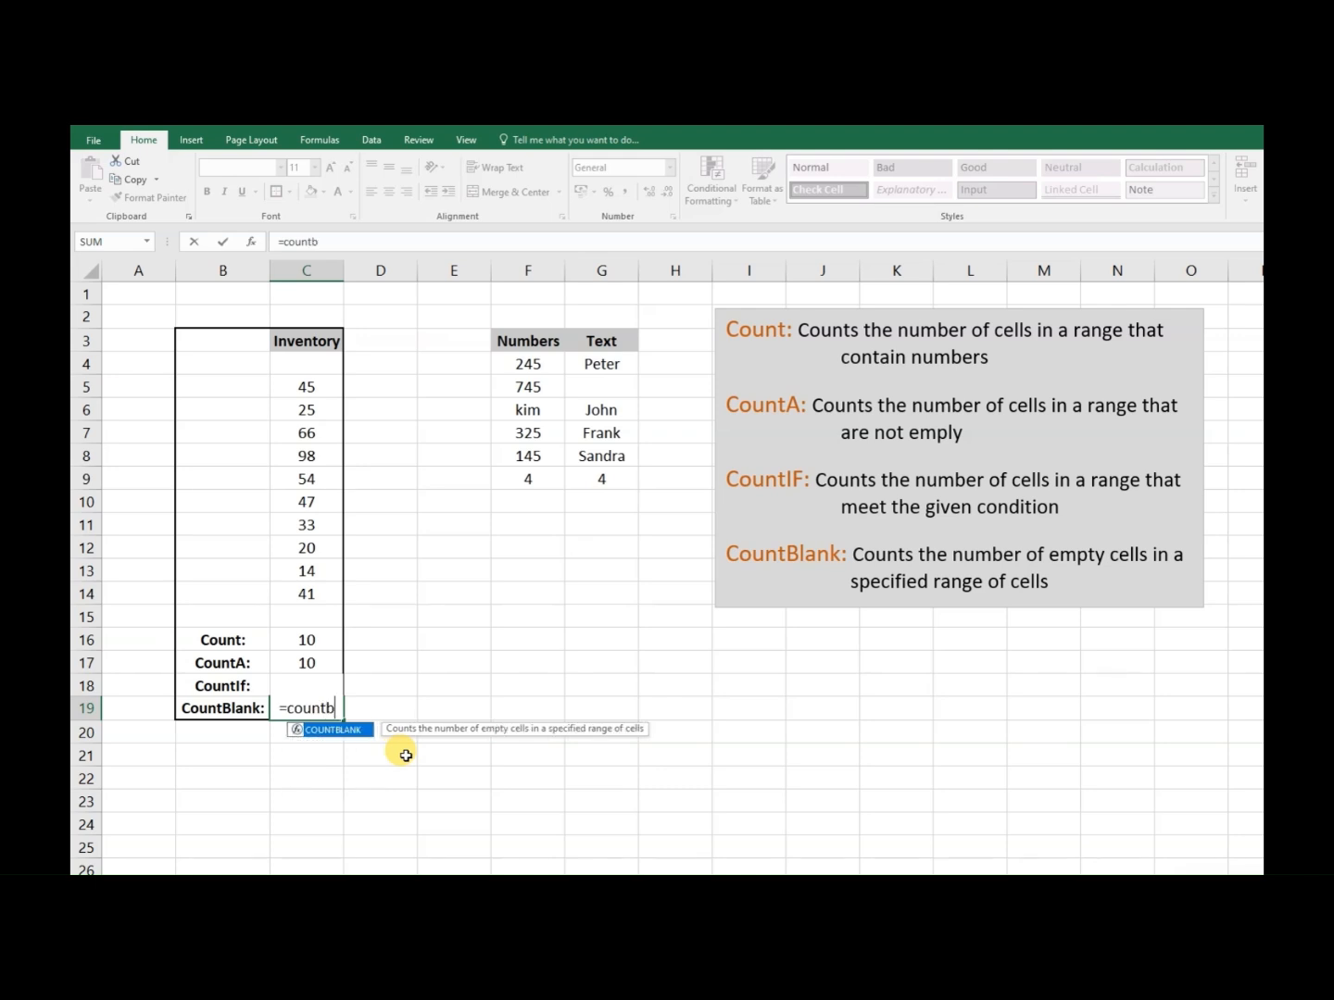
pyautogui.write('lank')
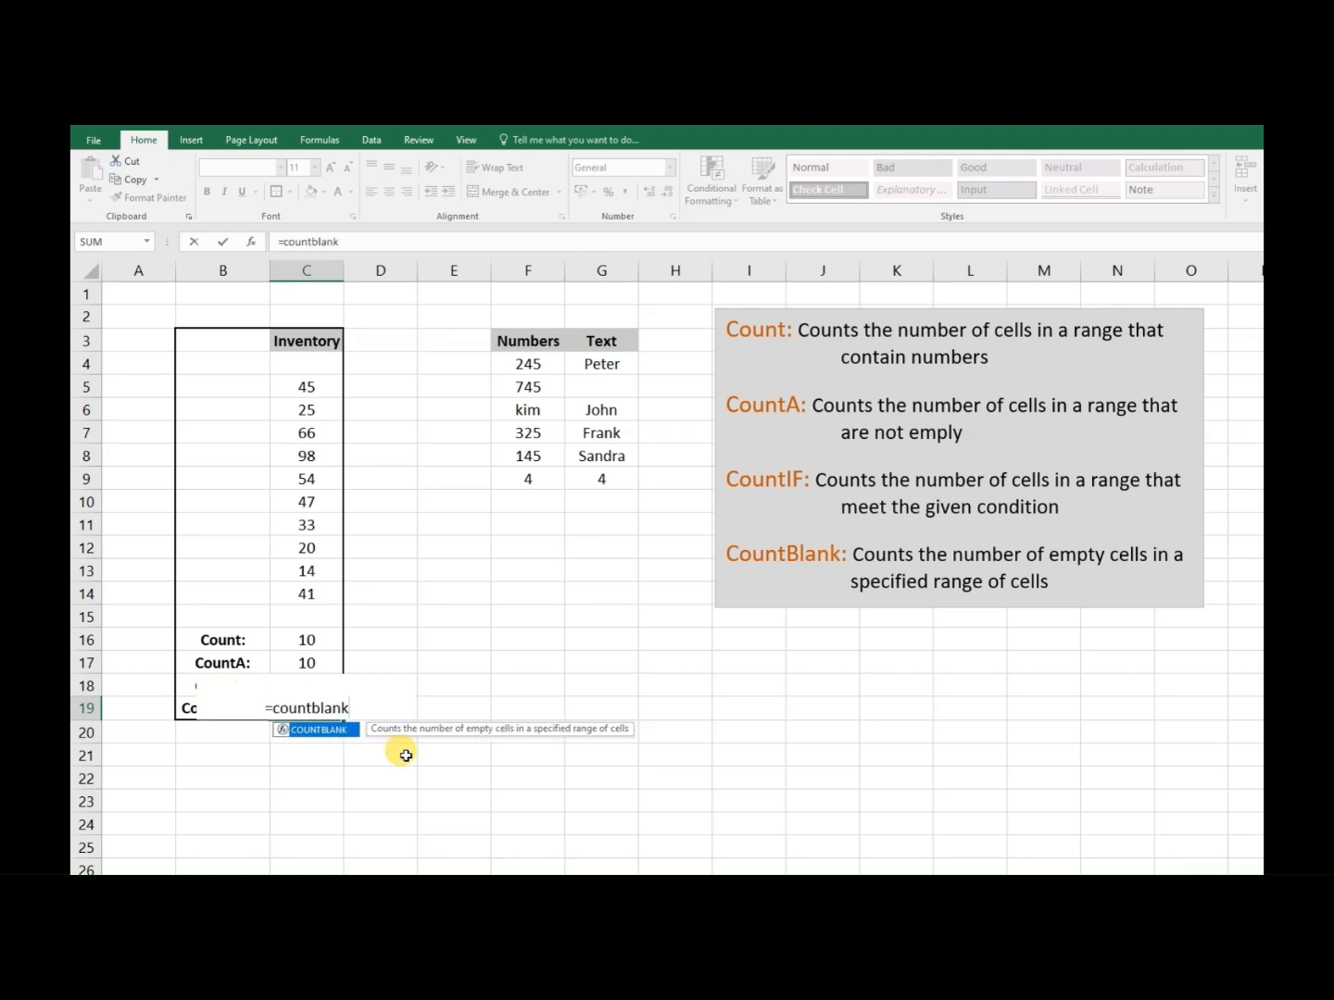
pyautogui.write('(')
pyautogui.moveTo(290, 388); pyautogui.dragTo(305, 584)
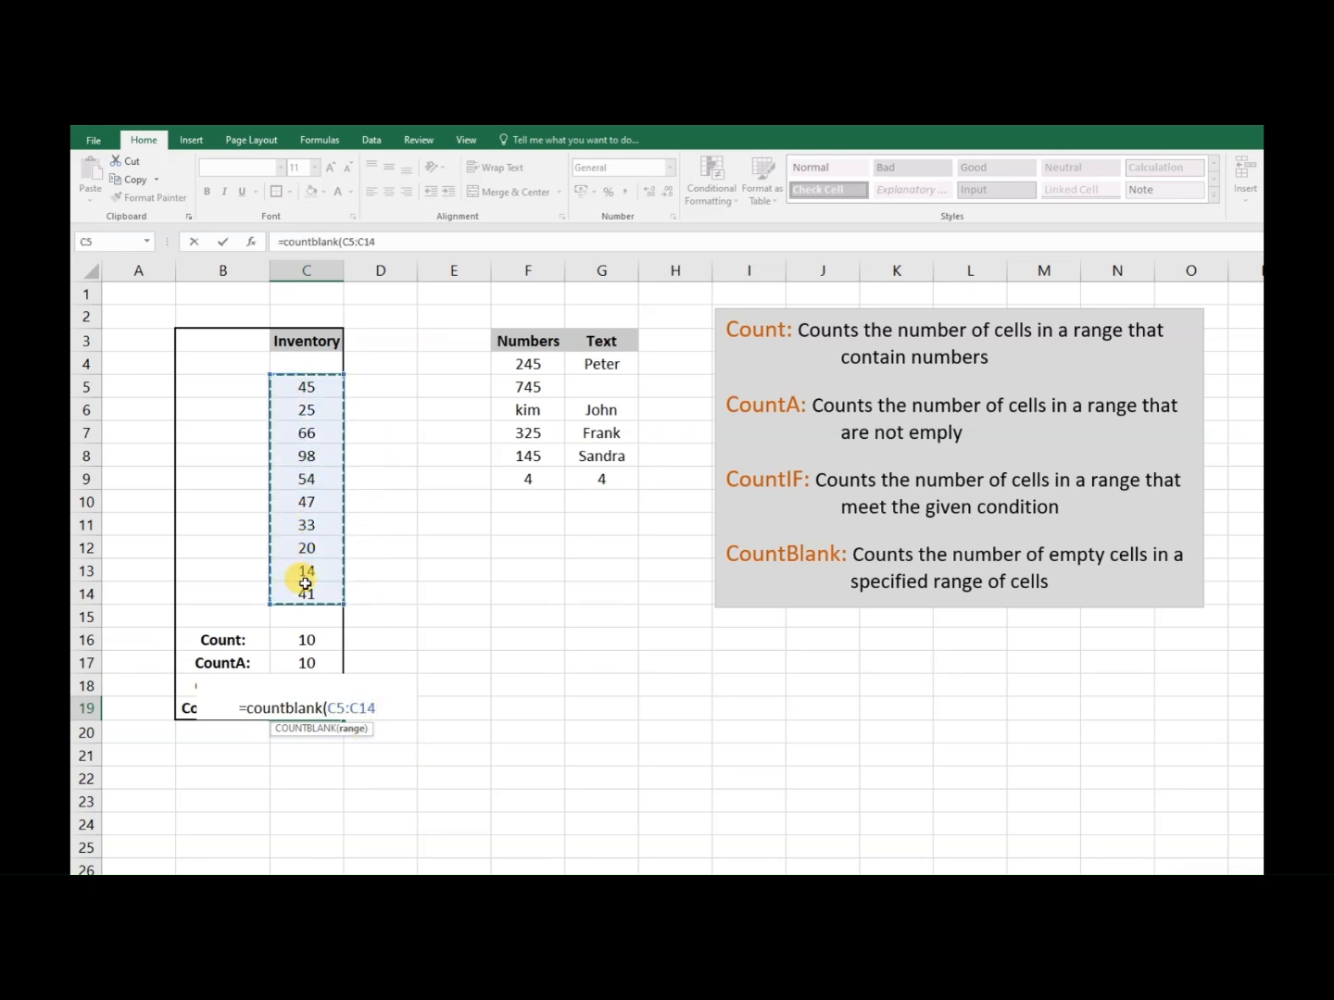
pyautogui.press('Return')
# - Enter a COUNTBLANK formula for the range C4:C15 in cell C19, beside the CountBlank label
pyautogui.click(308, 709)
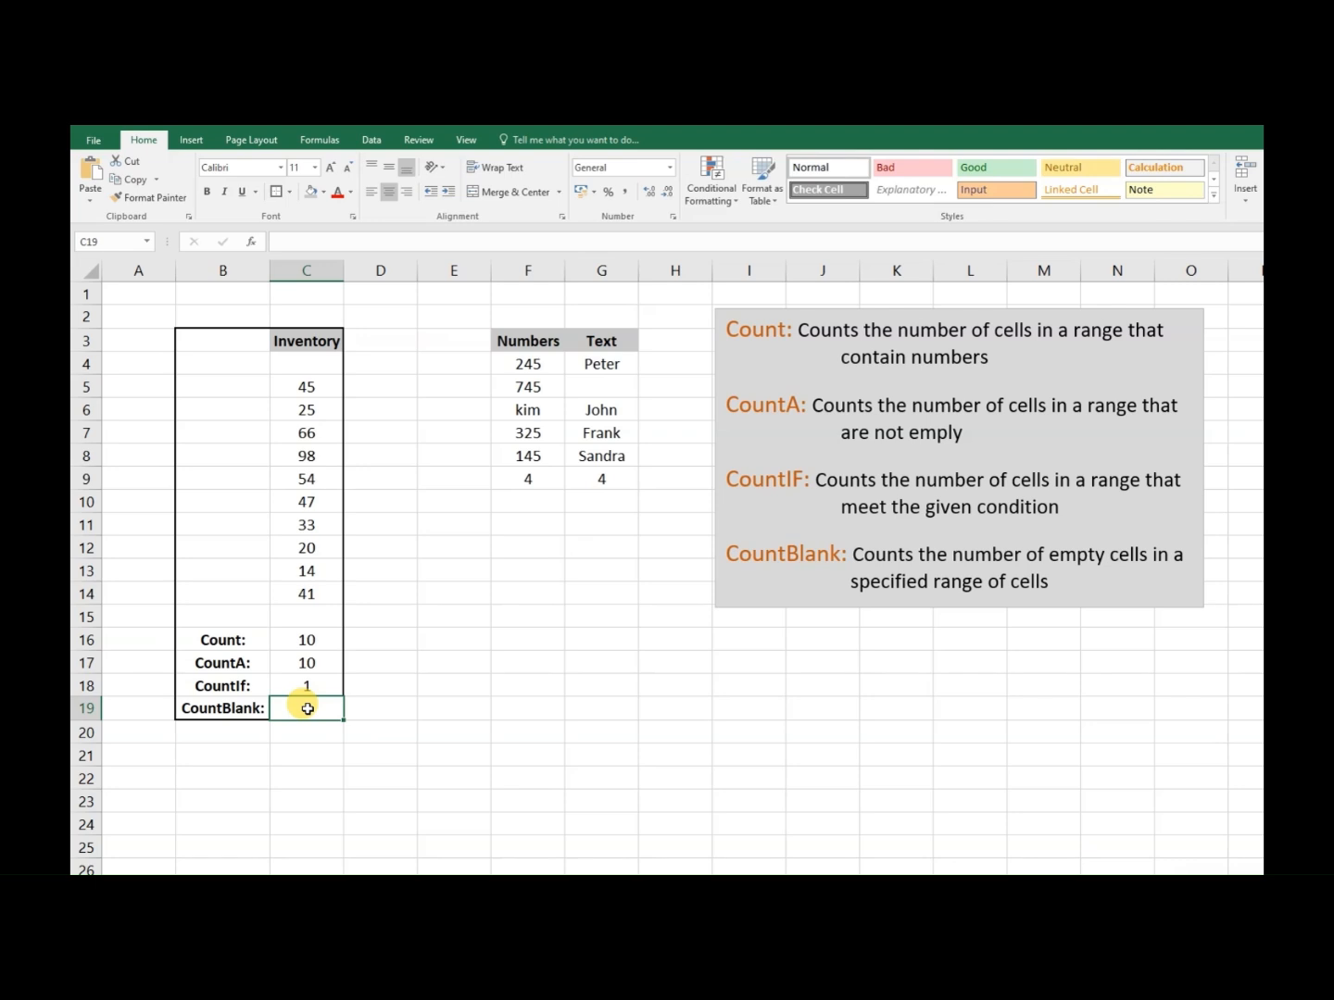
pyautogui.write('=cou')
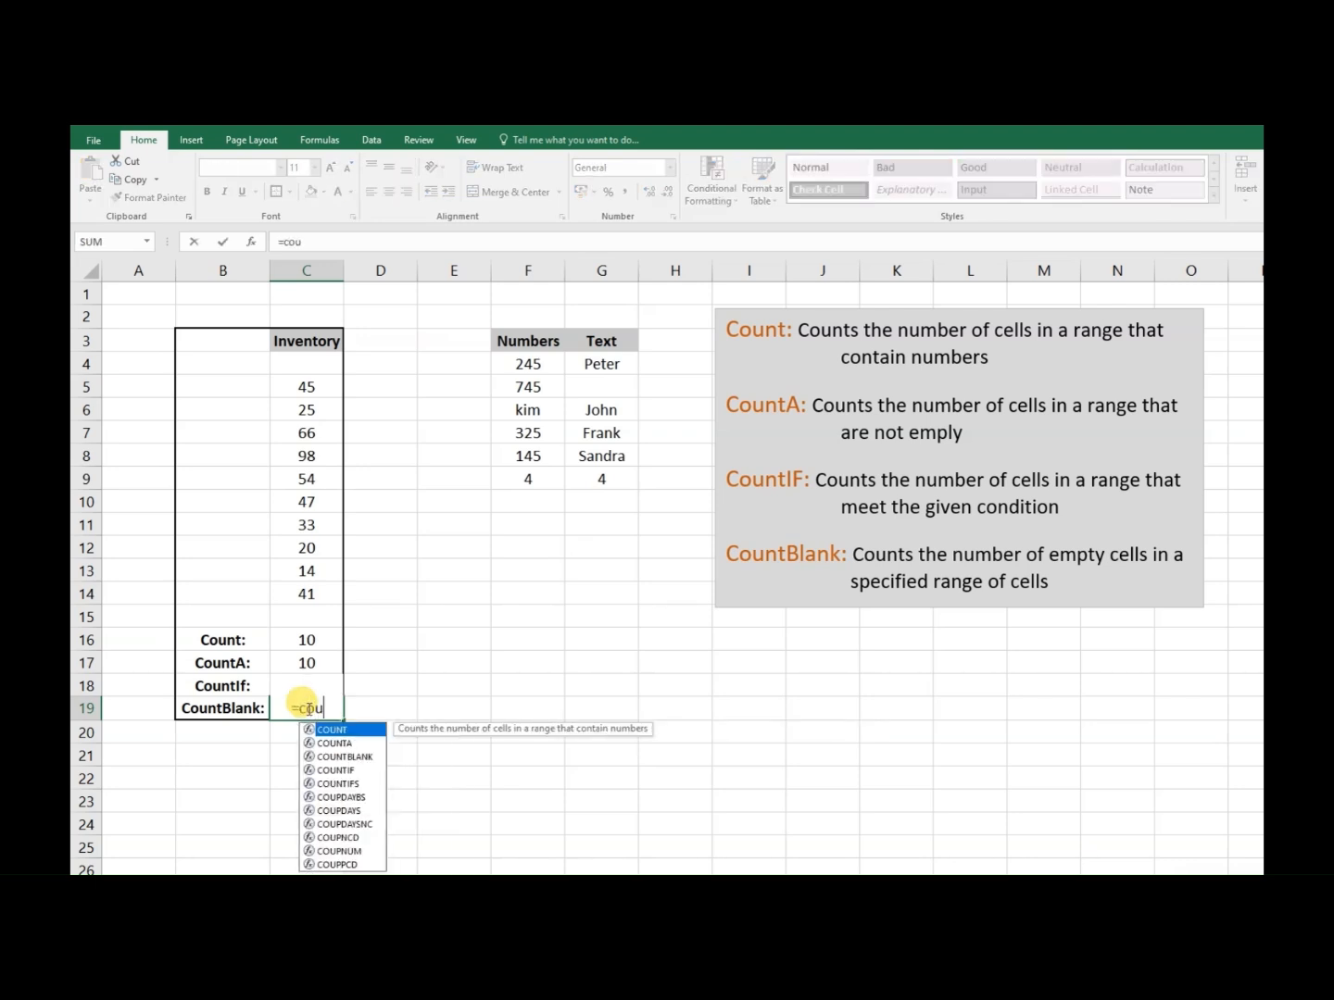
pyautogui.write('ntblank')
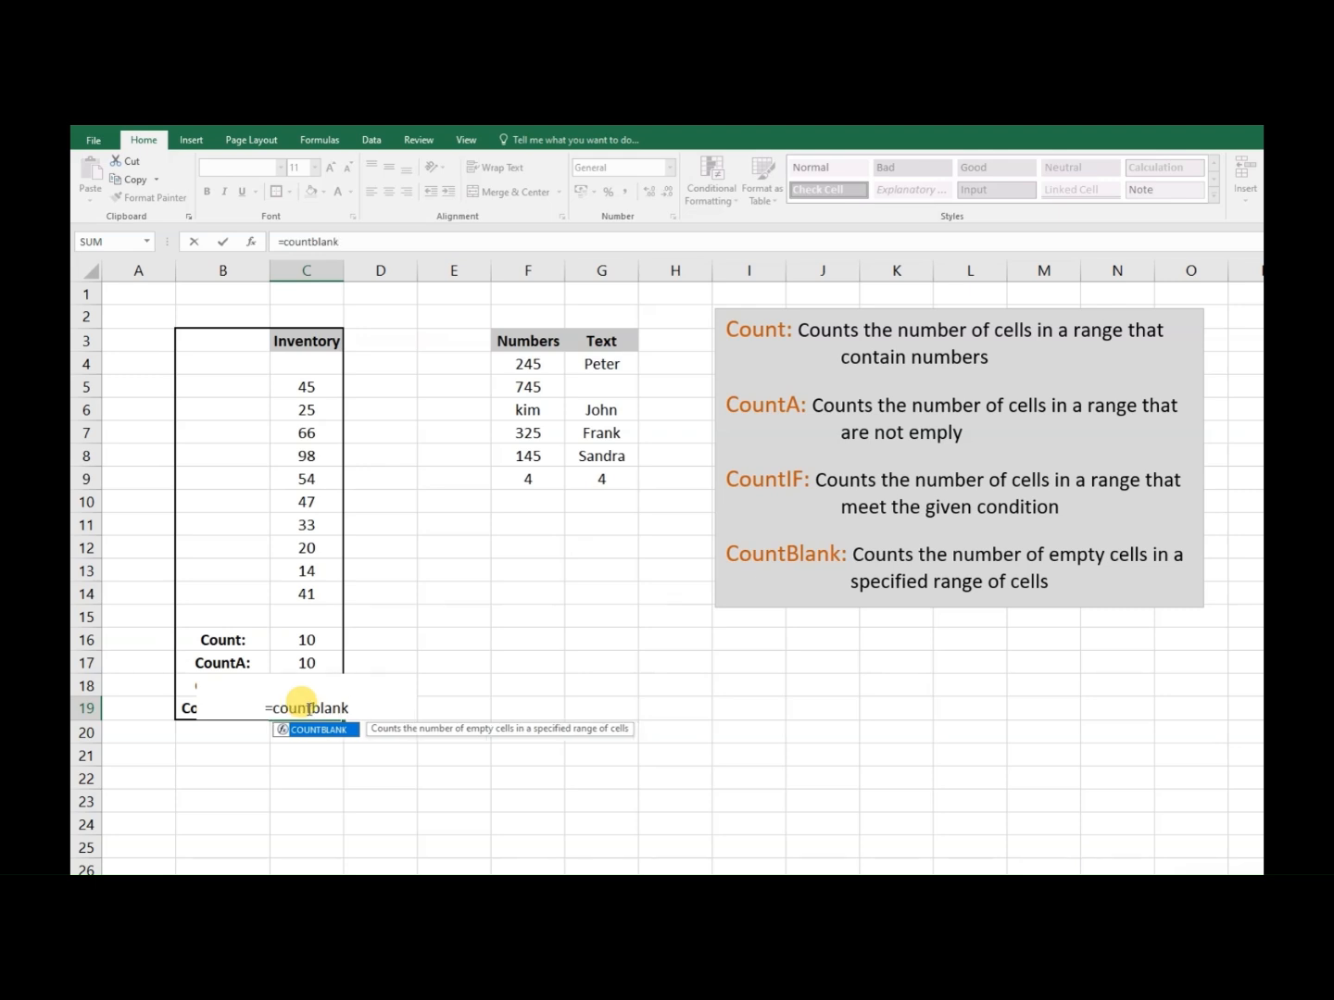
pyautogui.write('(')
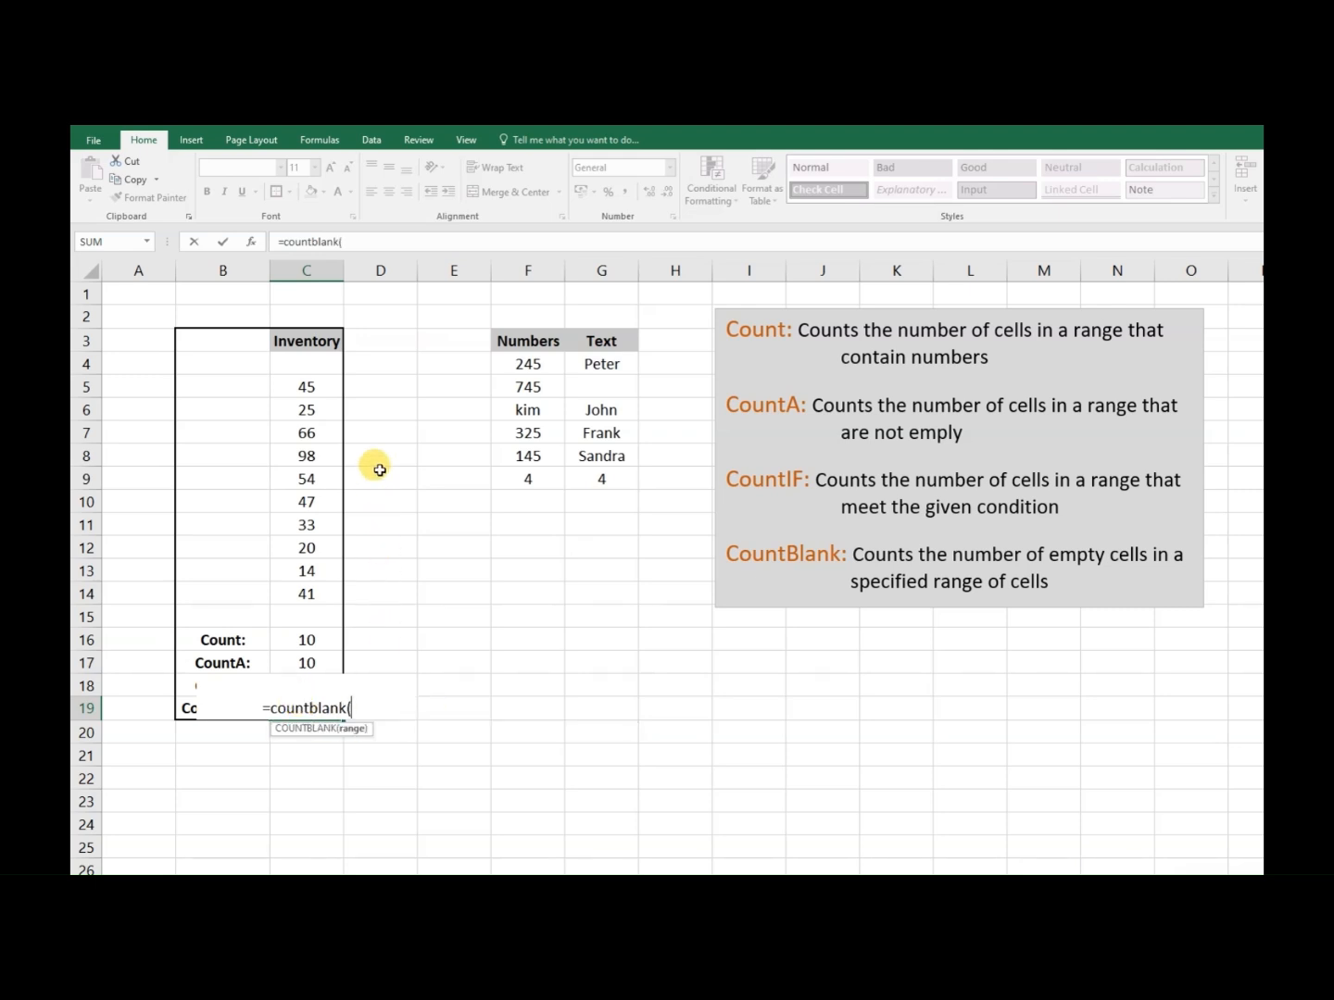
pyautogui.moveTo(312, 363); pyautogui.dragTo(311, 614)
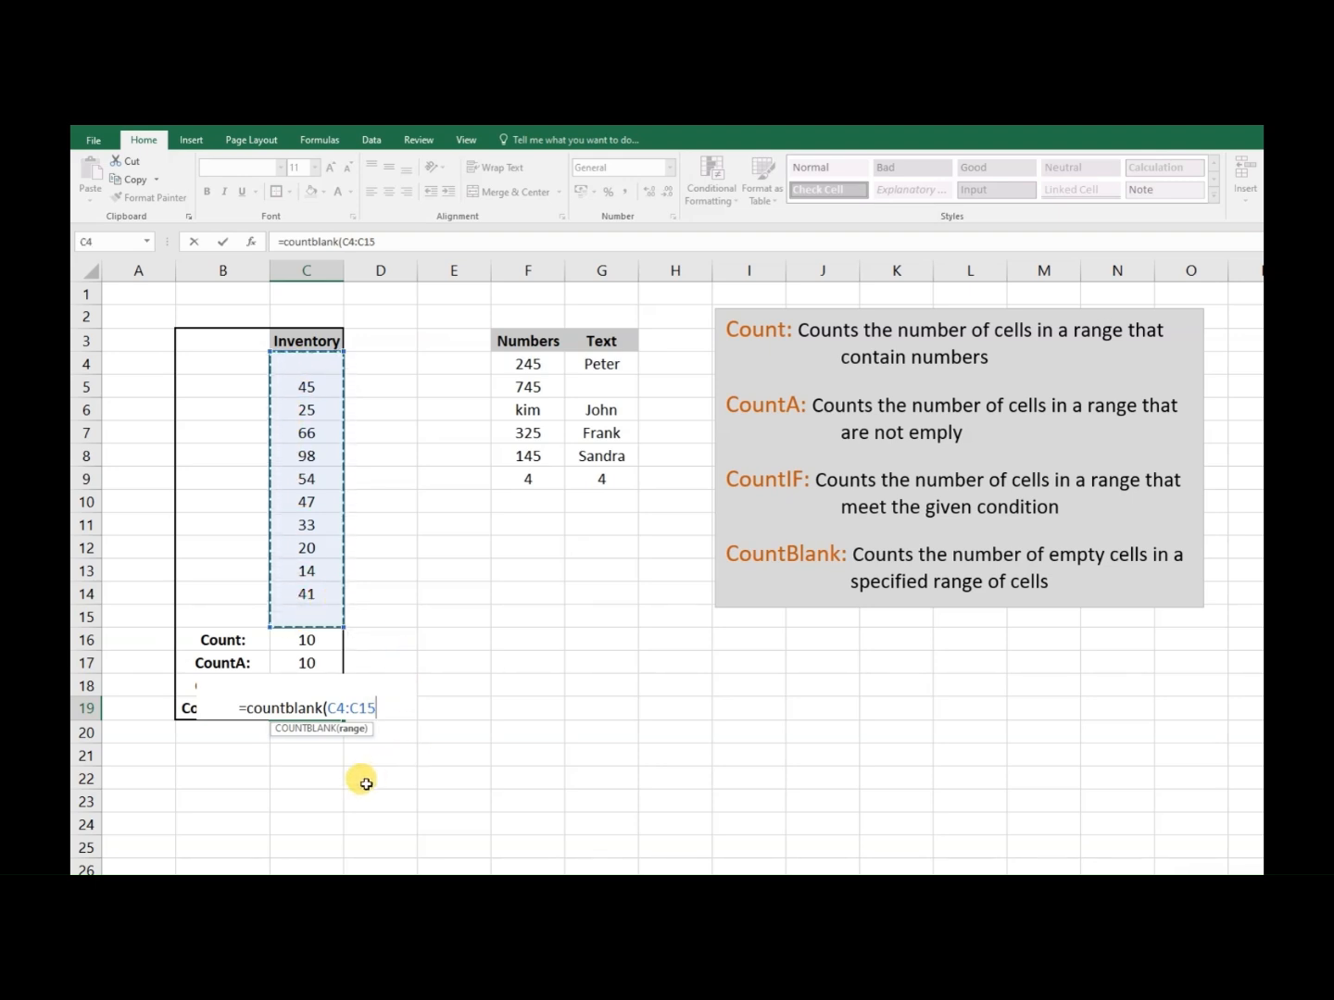
pyautogui.press('Return')
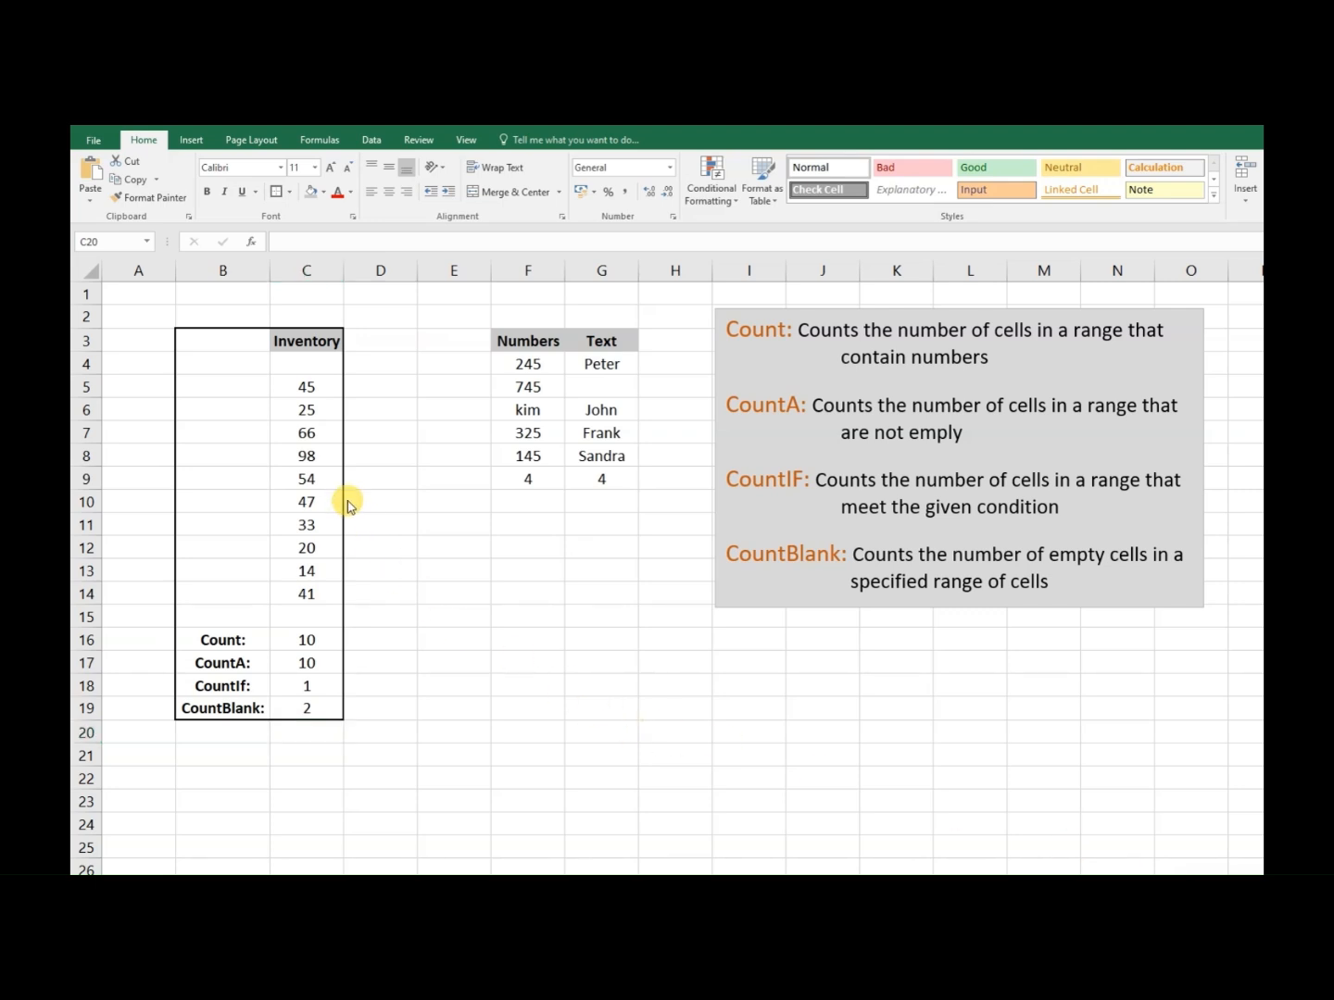
# - Replace the inventory number in cell C5 with a first name
pyautogui.click(301, 385)
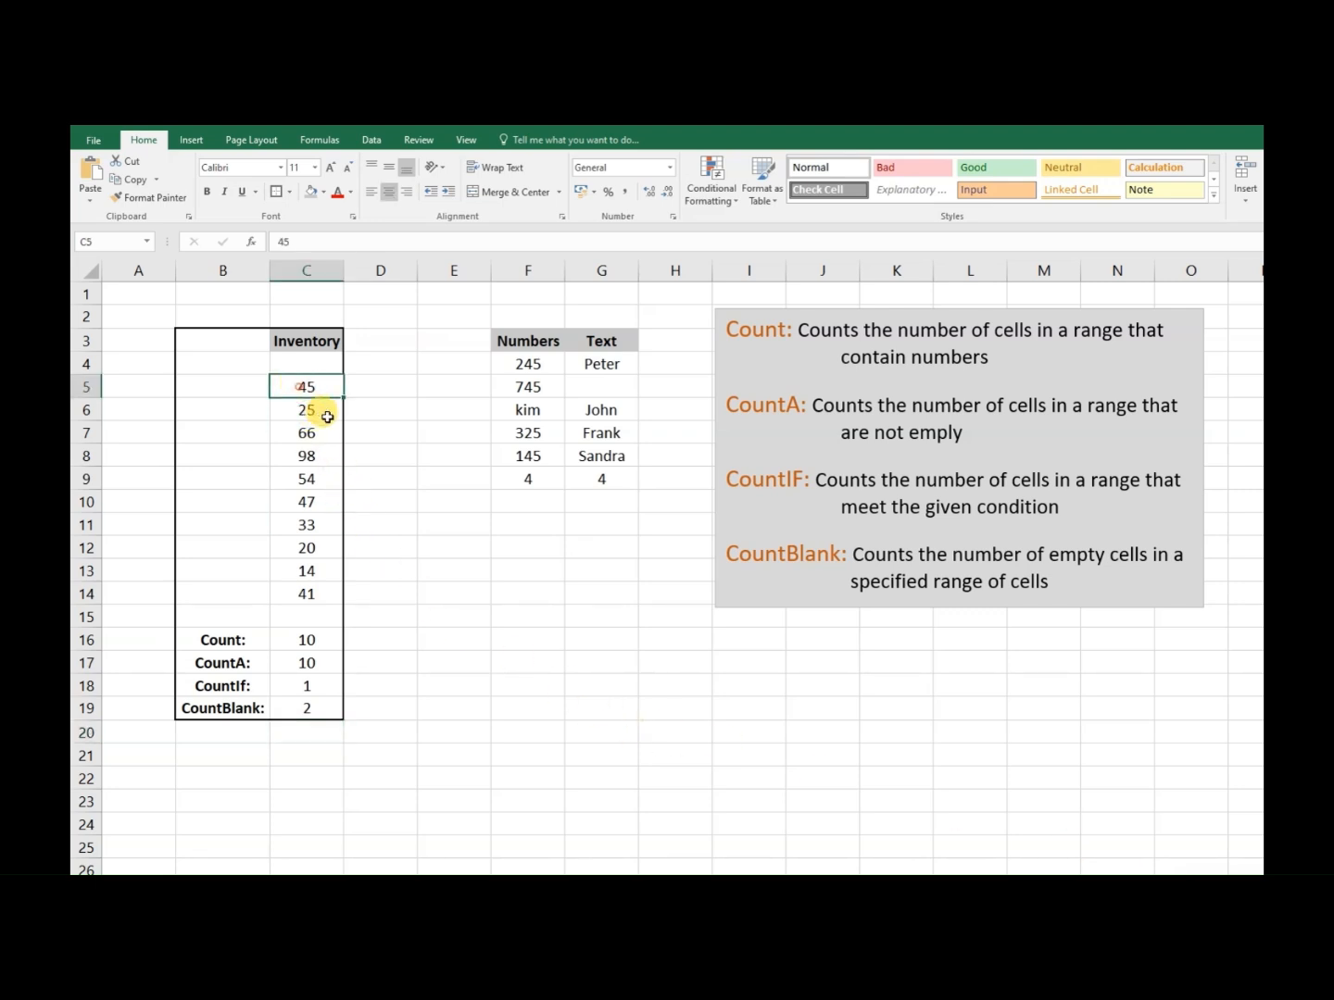
pyautogui.write('k')
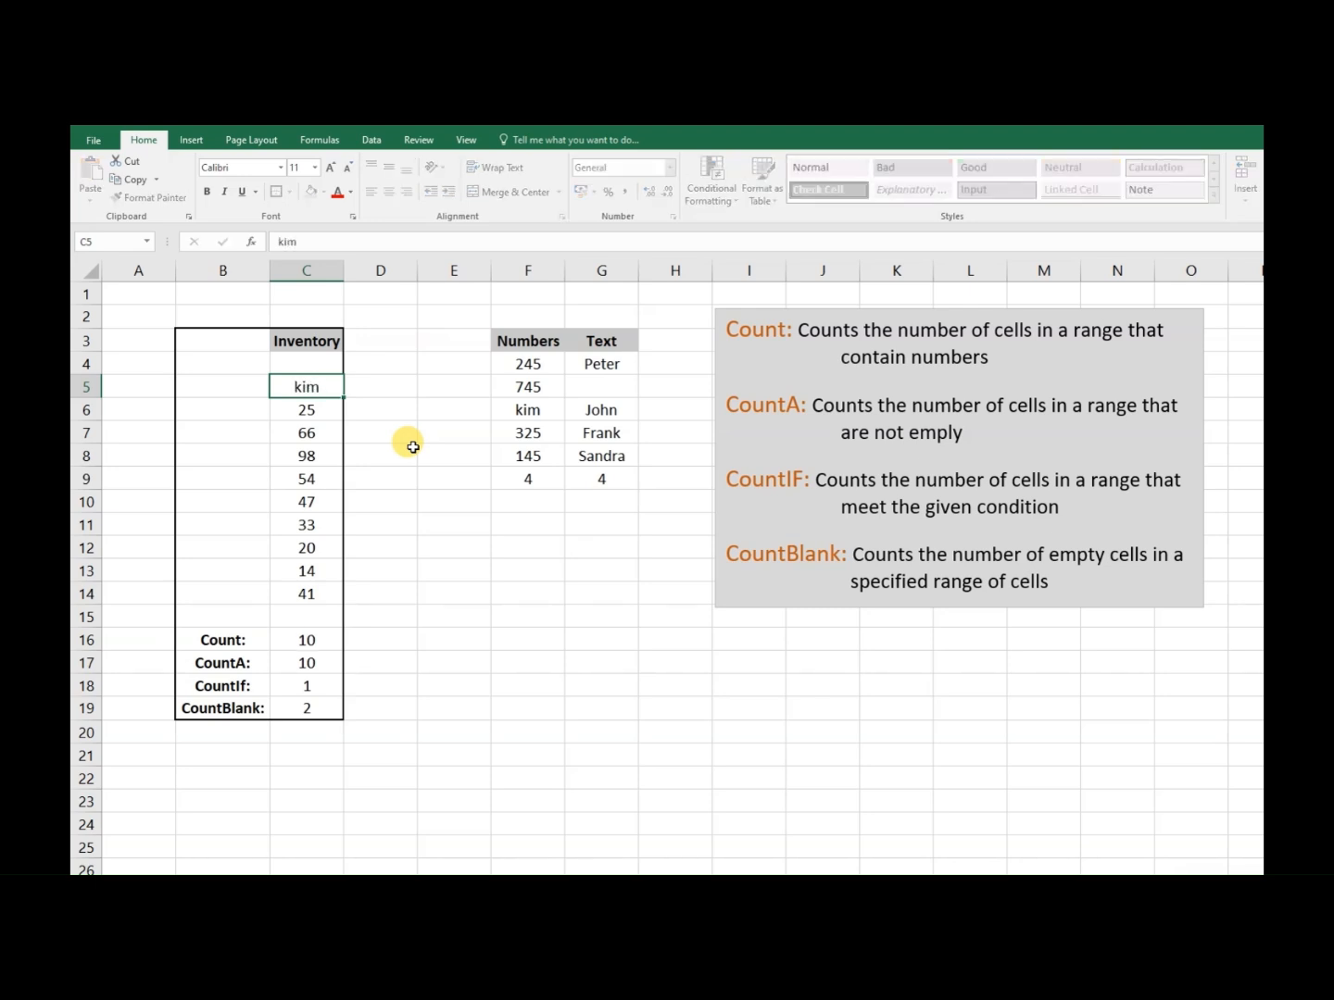
pyautogui.write('im')
pyautogui.press('Return')
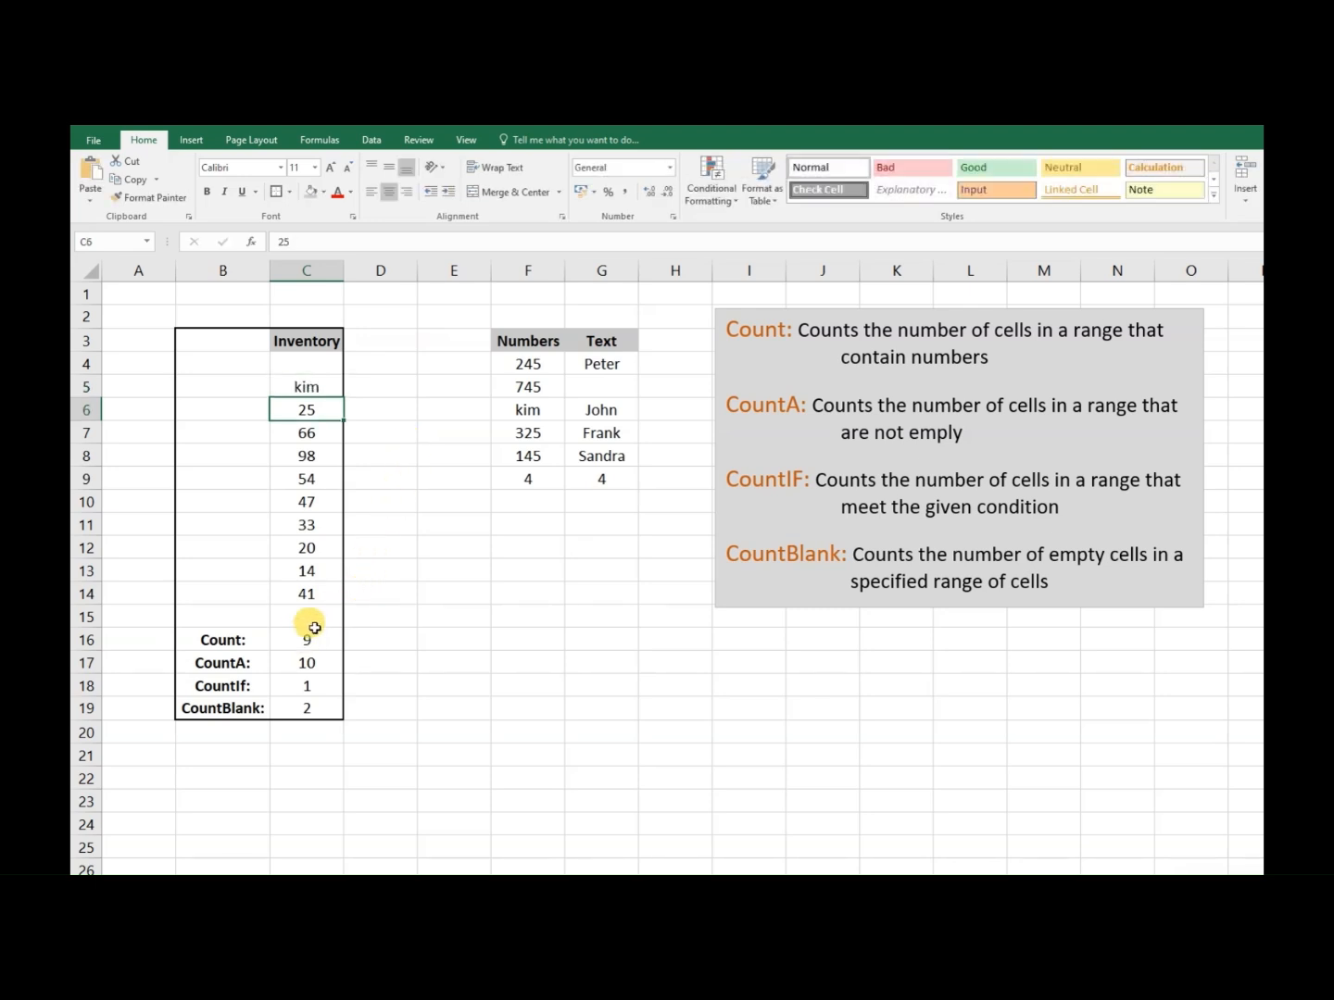
# - Select the inventory value in cell C12
pyautogui.click(311, 547)
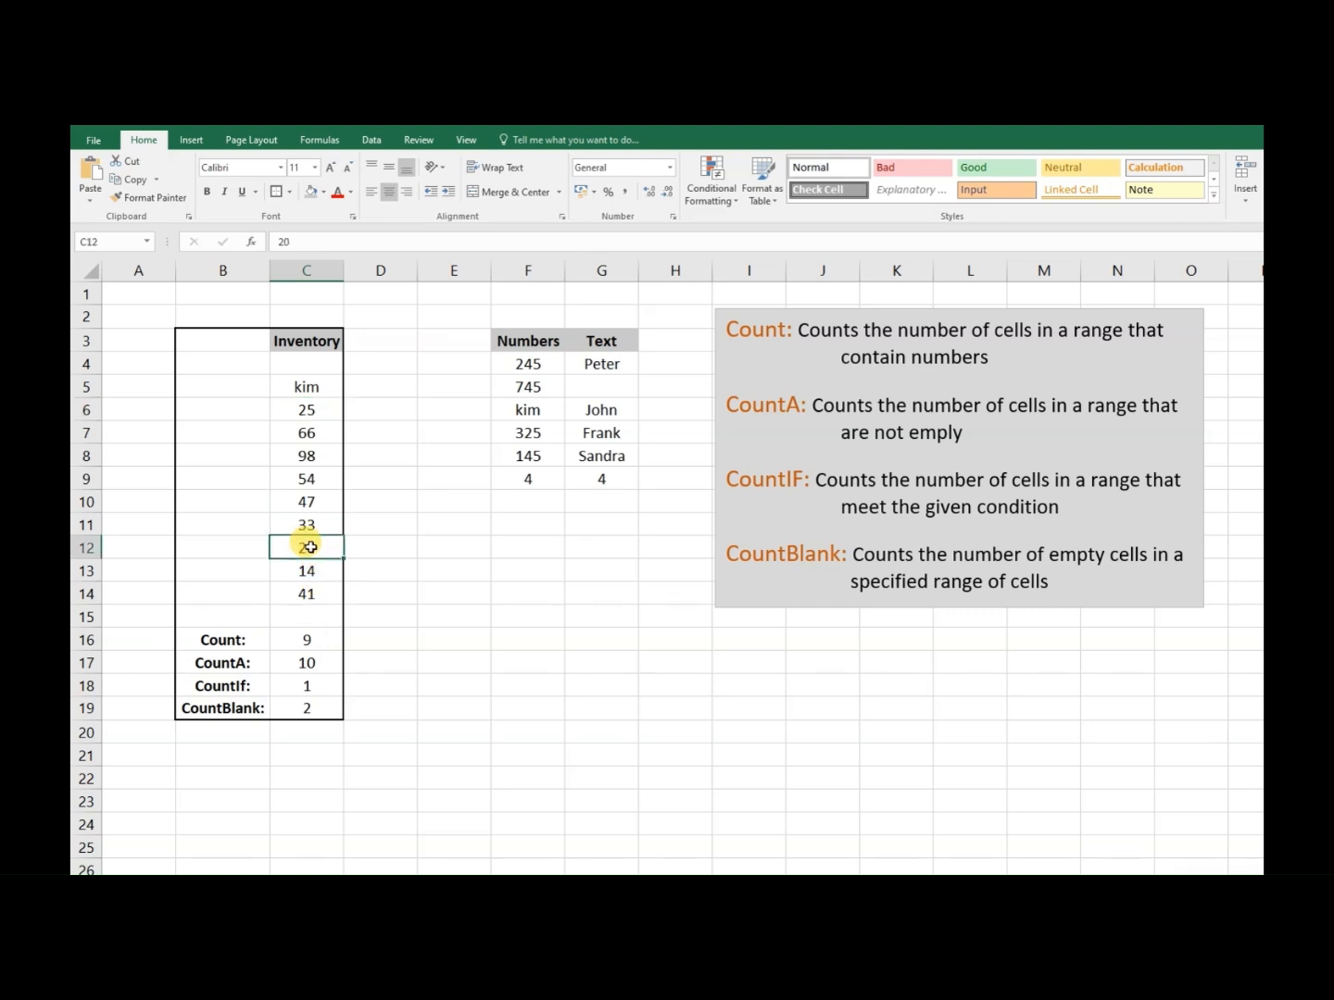